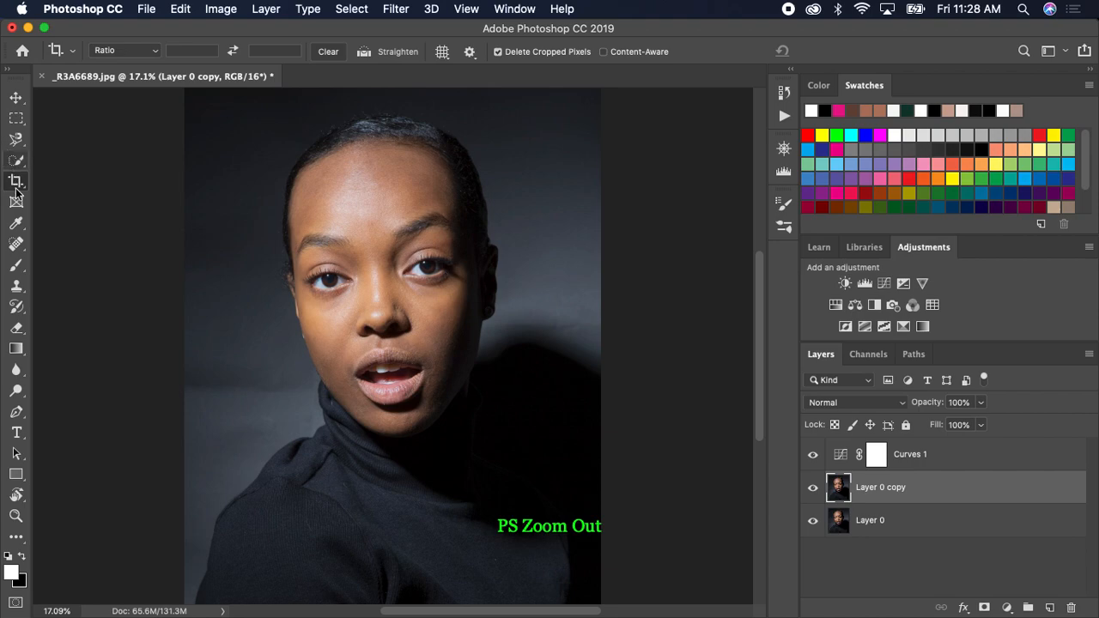
Step: Activate the Spot Healing Brush and set its brush size to 70
left_click(18, 246)
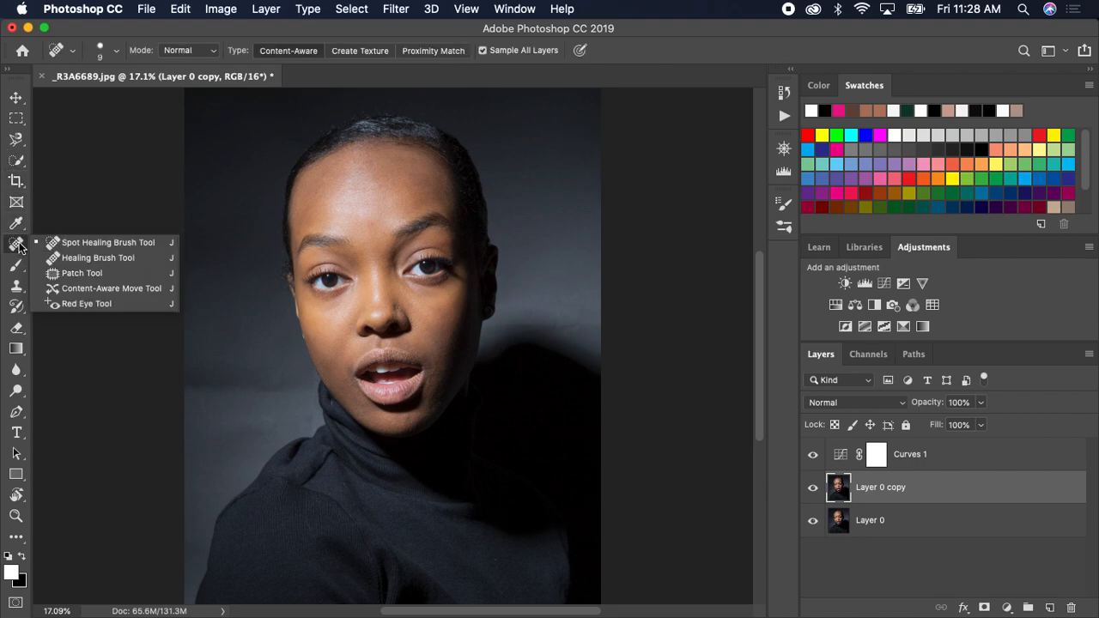
left_click(60, 237)
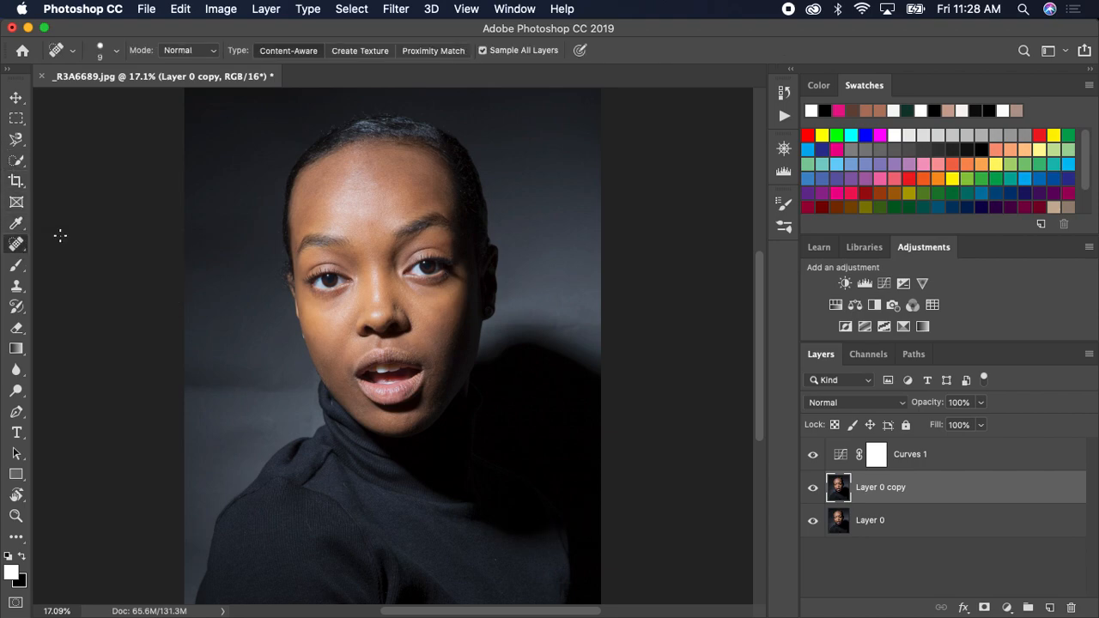
key("bracketright")
key("bracketright")
key("bracketright")
key("bracketright")
key("bracketright")
key("bracketright")
key("bracketright")
key("bracketright")
key("bracketright")
key("bracketright")
key("bracketright")
key("bracketright")
key("bracketright")
key("bracketleft")
key("bracketleft")
key("bracketleft")
key("bracketright")
key("bracketright")
key("bracketright")
key("bracketright")
key("bracketright")
key("bracketright")
key("bracketleft")
key("bracketleft")
key("bracketleft")
key("bracketleft")
key("bracketleft")
key("bracketleft")
key("bracketleft")
key("bracketleft")
Step: Reduce the healing brush to size 25, heal the spot below the lower lip, and compare the image with the Curves 1 layer hidden and shown
scroll(375, 184, "down", 1)
scroll(374, 183, "up", 4)
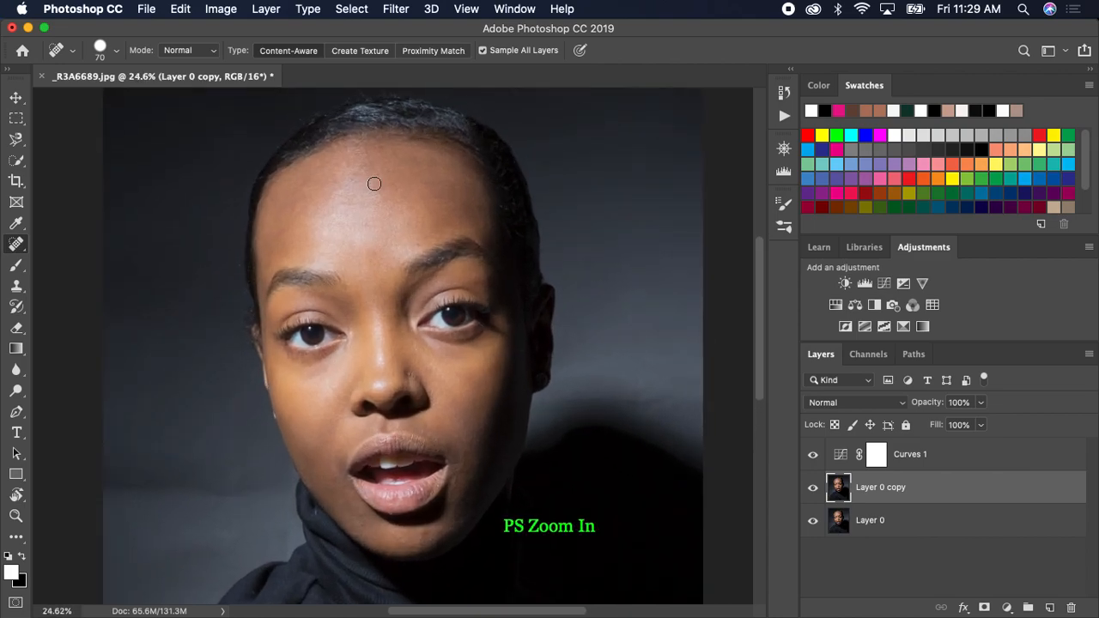
scroll(374, 184, "up", 4)
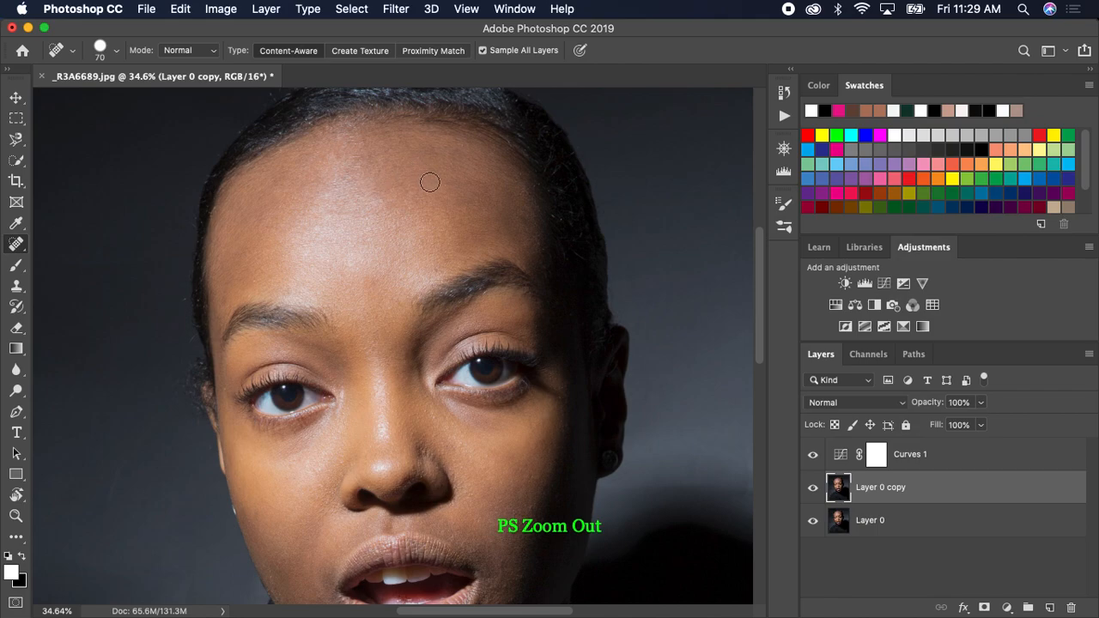
key("space")
left_click_drag(443, 318, 417, 225)
left_click_drag(412, 333, 424, 258)
left_click_drag(423, 300, 422, 277)
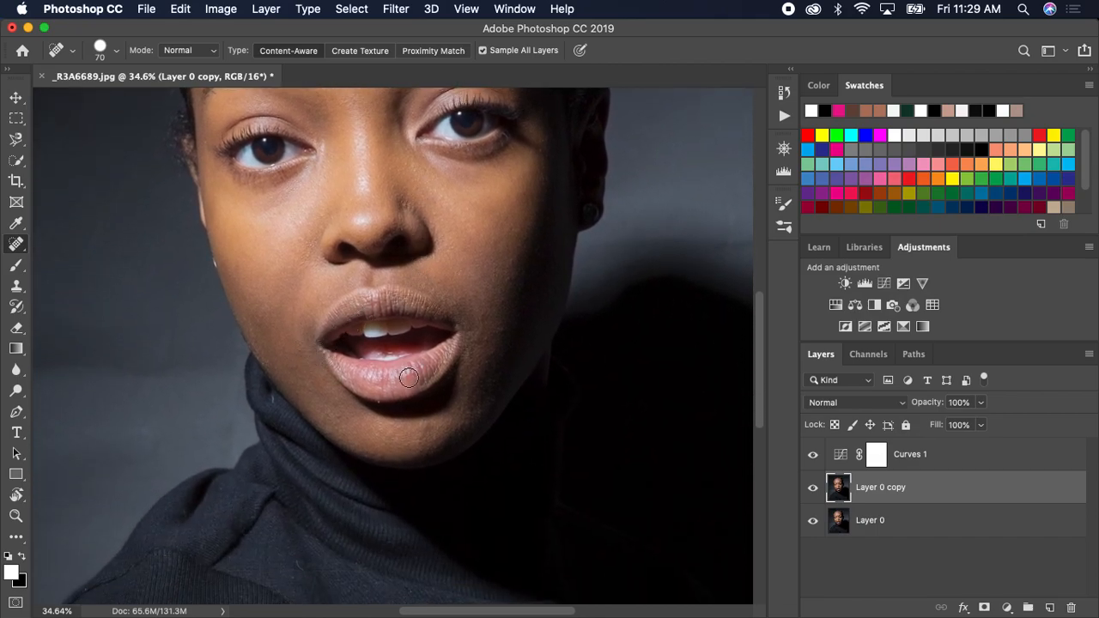
key("bracketleft")
key("bracketleft")
key("bracketleft")
key("bracketleft")
key("bracketleft")
key("bracketleft")
key("bracketleft")
left_click_drag(433, 421, 424, 424)
left_click(814, 455)
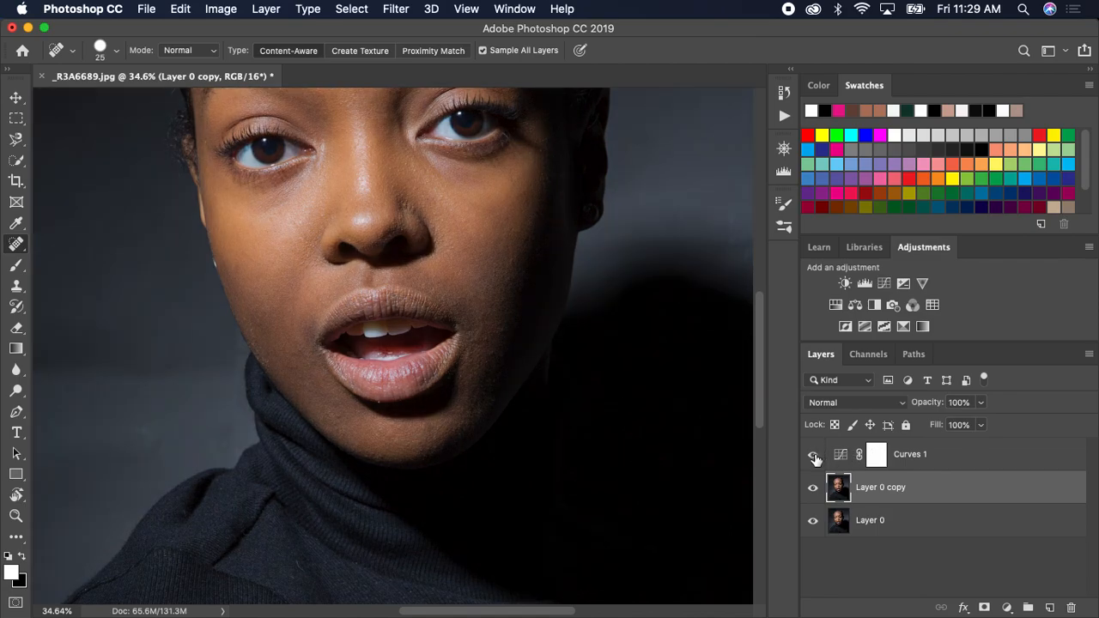
left_click(813, 455)
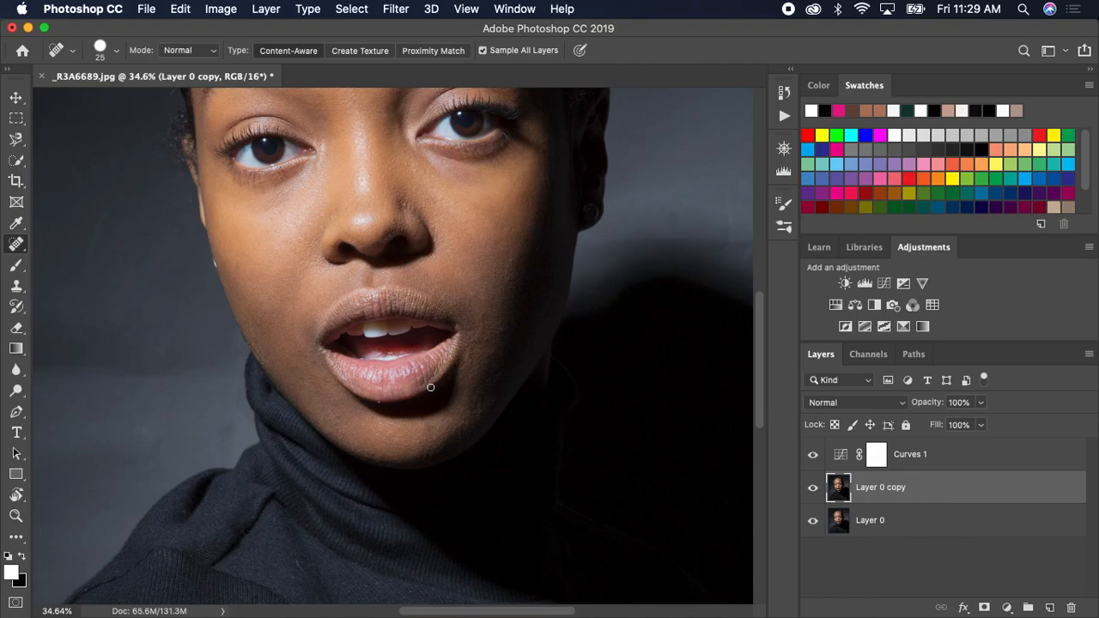
Step: Set the healing brush size to 15 and examine the cheeks, hairline, forehead and eye area up close for flaws
key("bracketleft")
key("bracketleft")
scroll(432, 366, "down", 1)
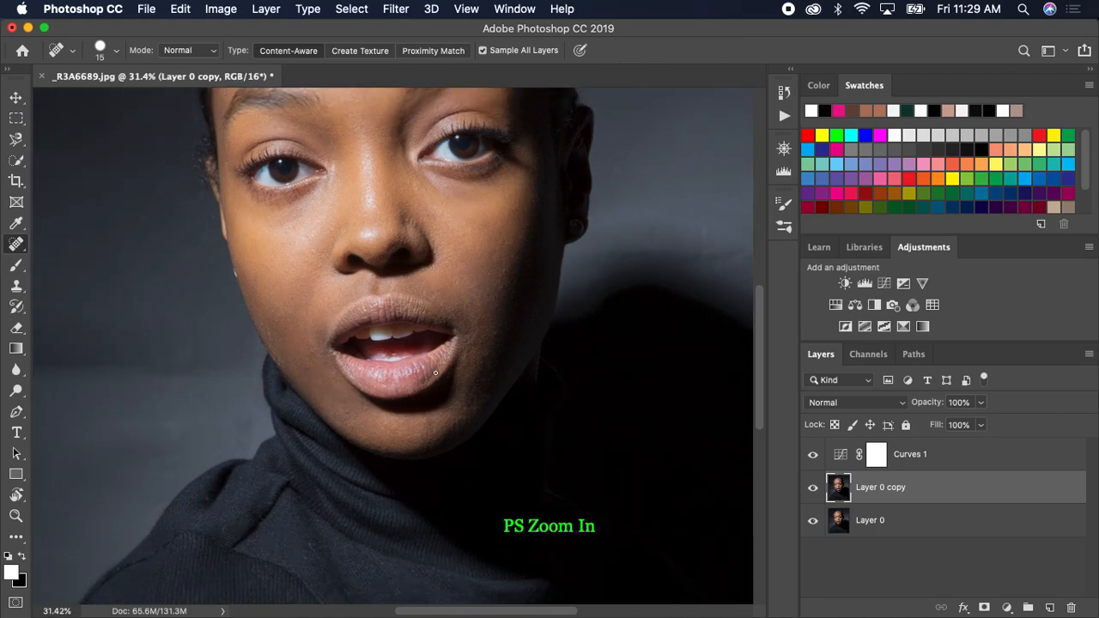
scroll(449, 369, "up", 5)
left_click_drag(541, 253, 410, 421)
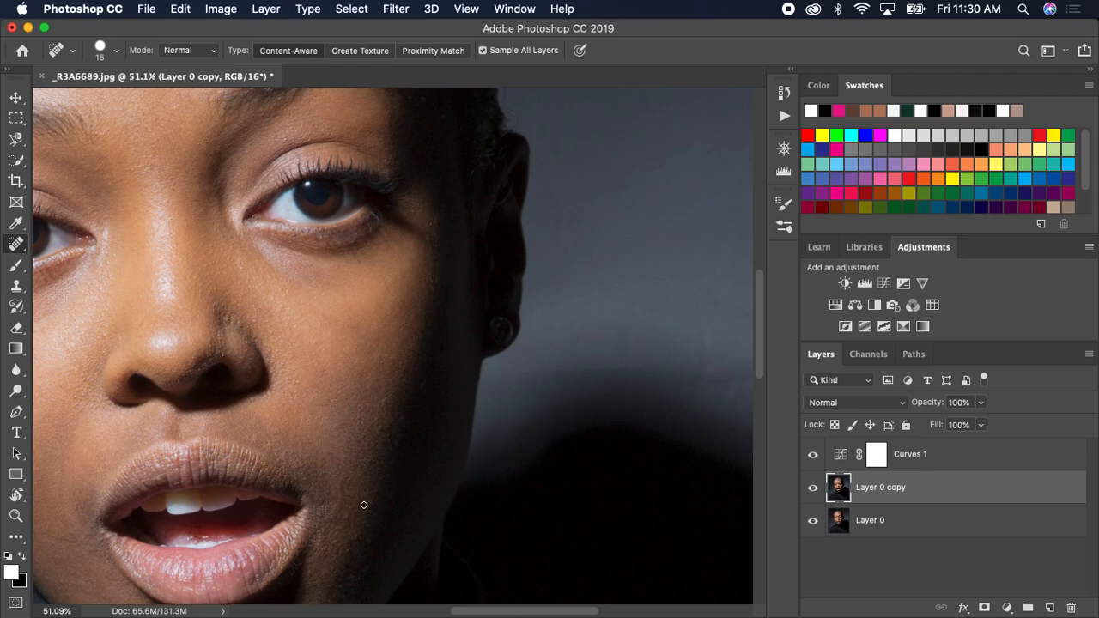
key("space")
mouse_move(437, 358)
left_mouse_down()
mouse_move(394, 475)
mouse_move(372, 497)
left_mouse_up()
mouse_move(461, 324)
left_mouse_down()
mouse_move(449, 356)
mouse_move(457, 512)
left_mouse_up()
left_click_drag(505, 328, 694, 458)
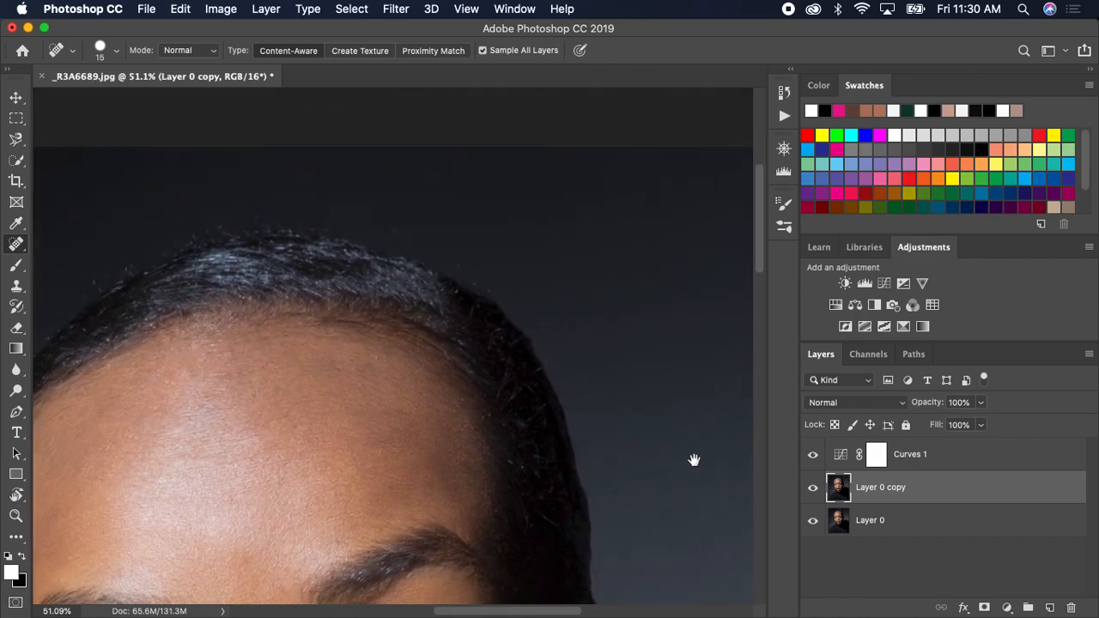
left_click_drag(358, 441, 489, 324)
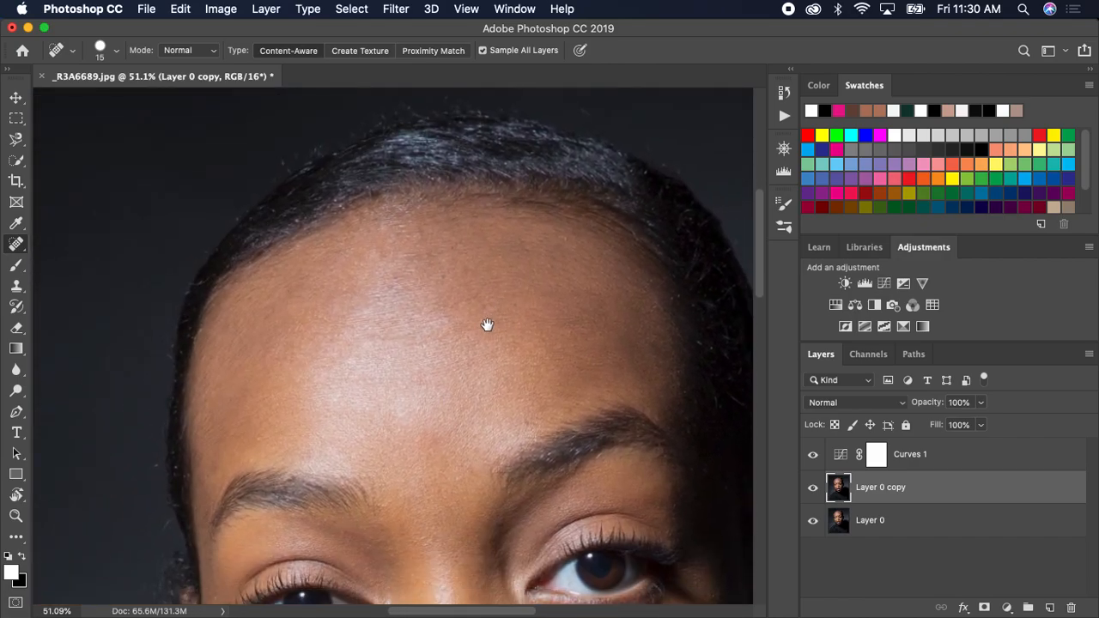
left_click_drag(355, 444, 470, 238)
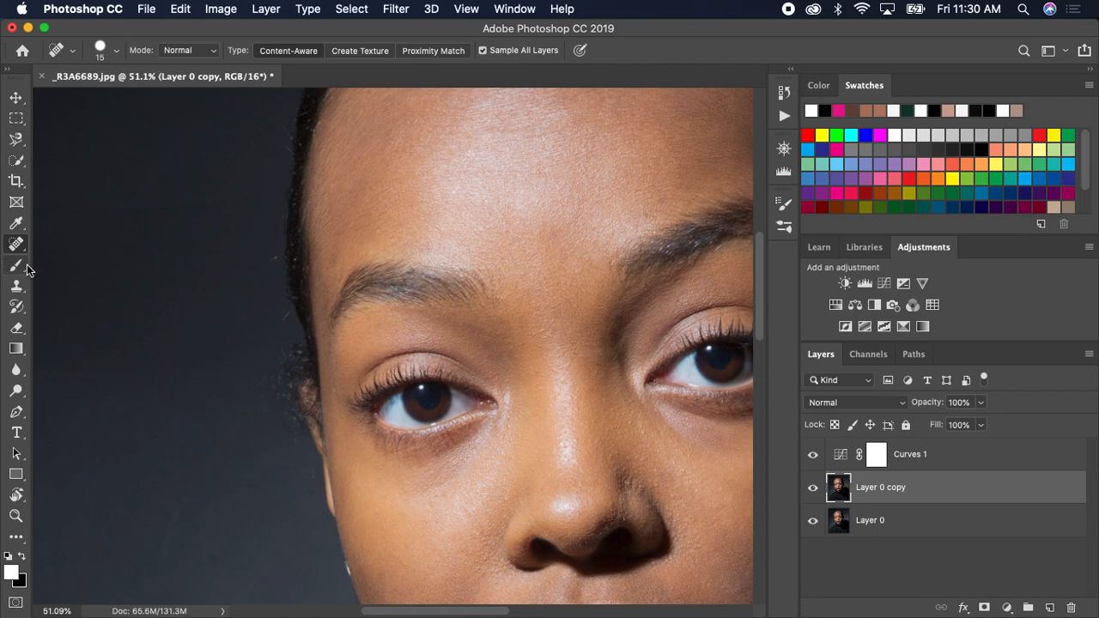
Step: With the Clone Stamp, sample the dark background and cover the stray hairs along the bright side of the head above the ear
left_click(22, 293)
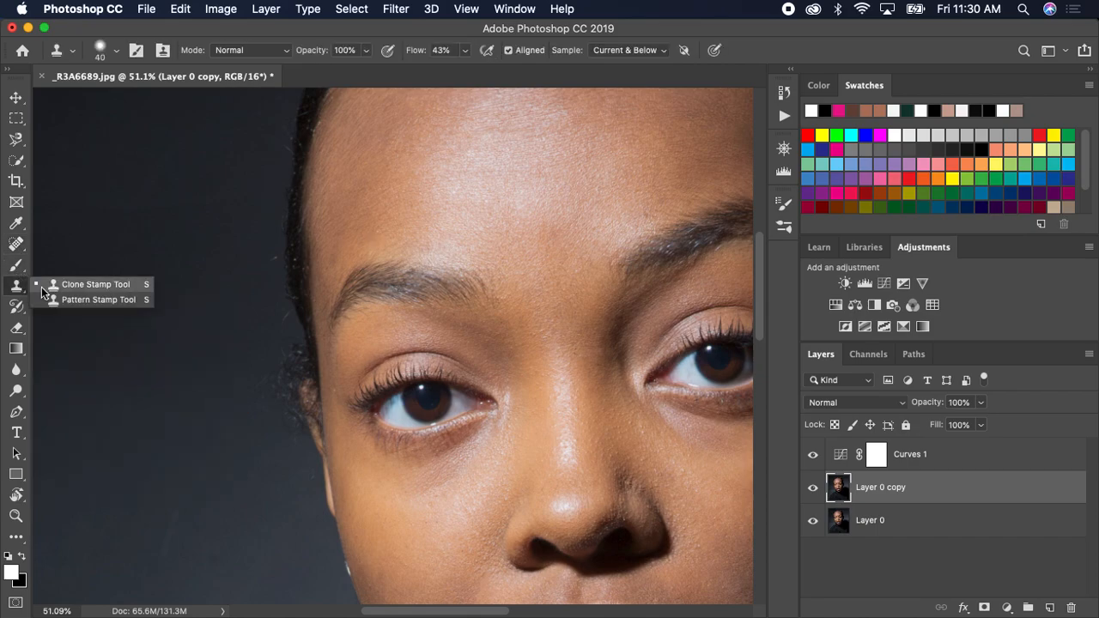
left_click(97, 288)
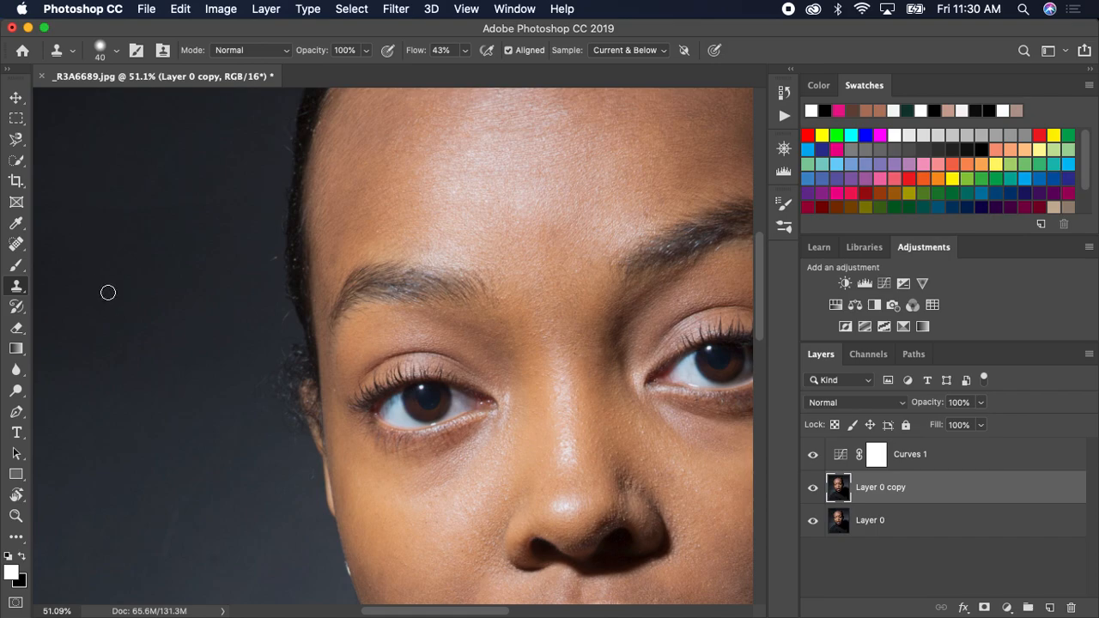
left_click(246, 438, "alt")
mouse_move(262, 406)
left_mouse_down()
mouse_move(264, 381)
mouse_move(292, 435)
mouse_move(287, 360)
mouse_move(280, 380)
mouse_move(245, 400)
mouse_move(277, 349)
mouse_move(280, 385)
mouse_move(292, 344)
mouse_move(297, 353)
mouse_move(274, 344)
mouse_move(292, 368)
mouse_move(297, 358)
mouse_move(288, 396)
mouse_move(300, 441)
mouse_move(275, 364)
left_mouse_up()
mouse_move(277, 324)
left_mouse_down()
mouse_move(269, 230)
mouse_move(274, 311)
mouse_move(270, 218)
left_mouse_up()
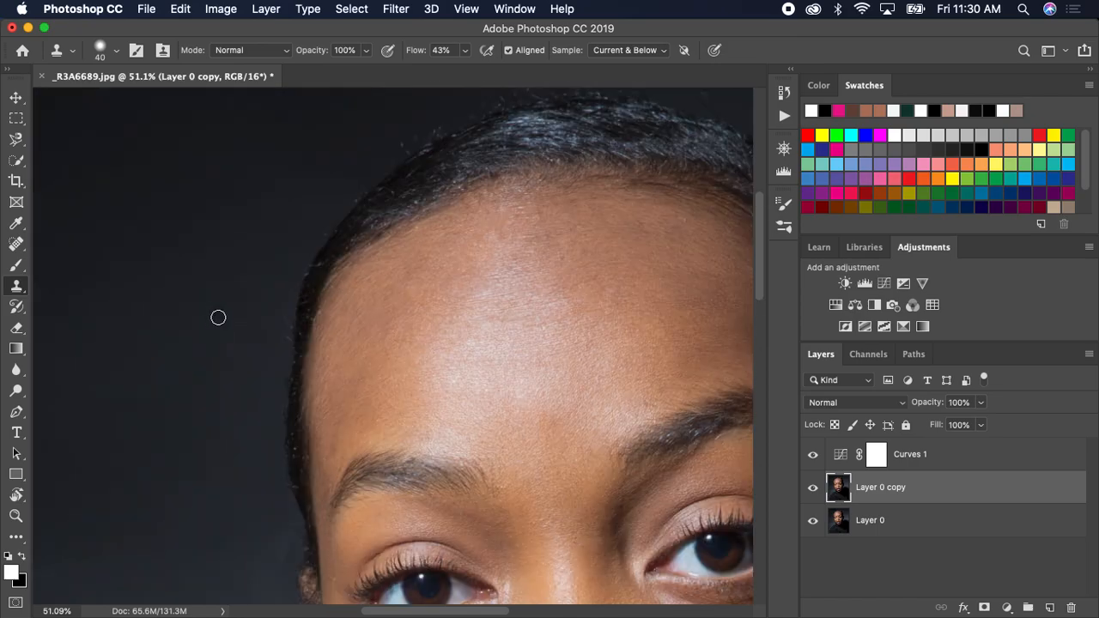
Step: Clone dark background sampled above the head over the flyaway hairs along the crown
scroll(218, 313, "up", 3)
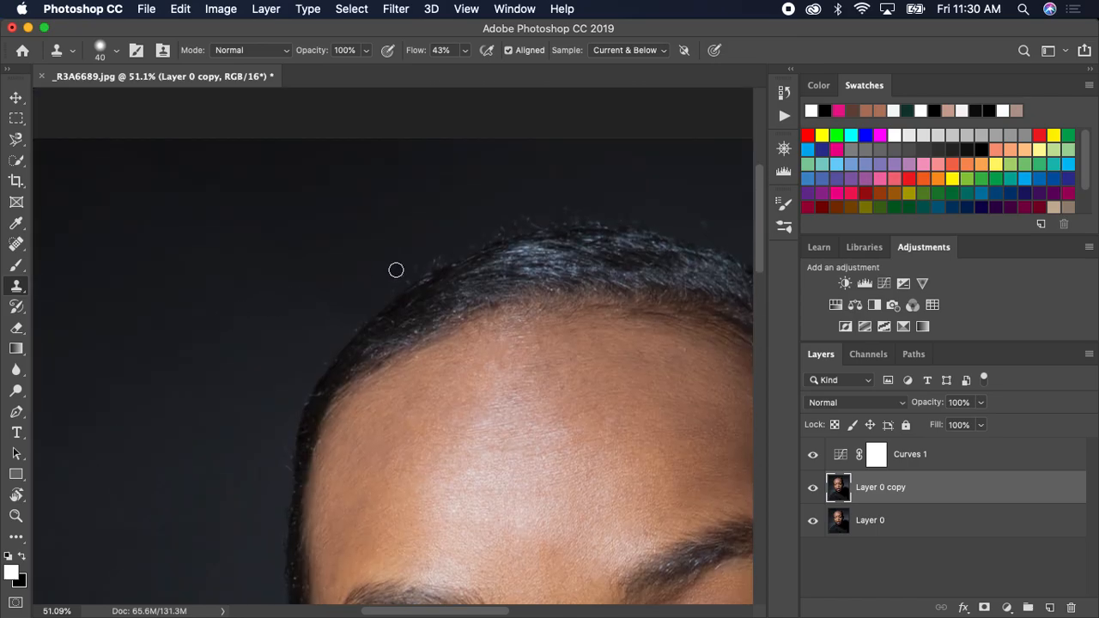
scroll(437, 289, "right", 4)
scroll(443, 291, "up", 2)
scroll(443, 291, "up", 2)
scroll(439, 292, "right", 2)
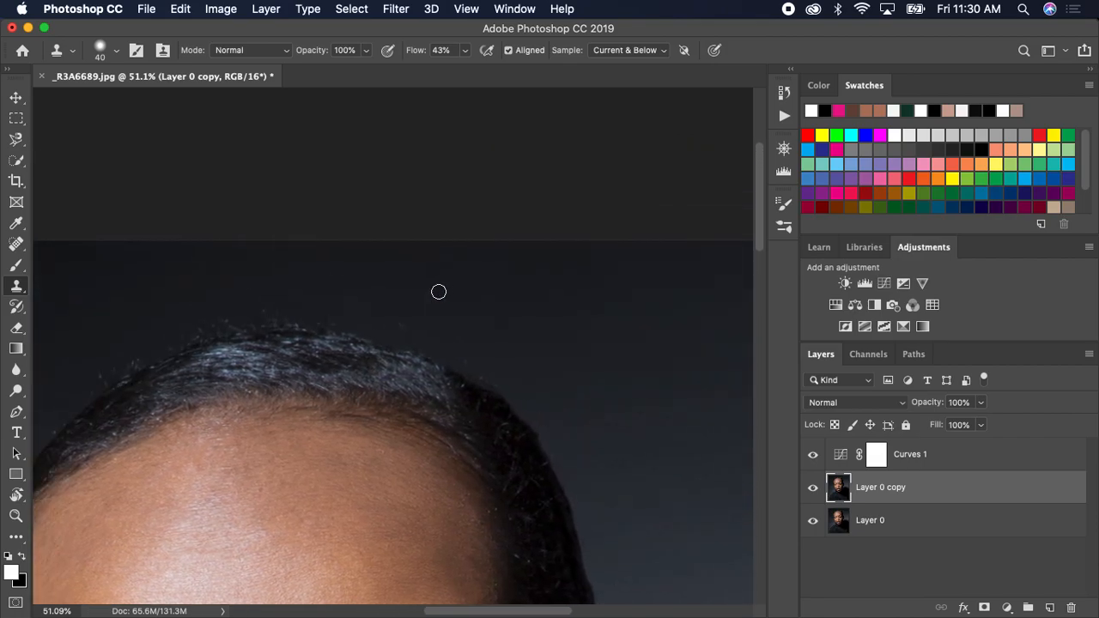
left_click(421, 282, "alt")
mouse_move(400, 321)
left_mouse_down()
mouse_move(363, 304)
mouse_move(512, 377)
mouse_move(420, 335)
mouse_move(479, 346)
left_mouse_up()
Step: Examine the shadowed hair edge, the lower face and the bright side of the face for remaining stray hairs
scroll(600, 430, "down", 8)
scroll(601, 430, "right", 3)
scroll(593, 460, "up", 1)
scroll(593, 460, "right", 1)
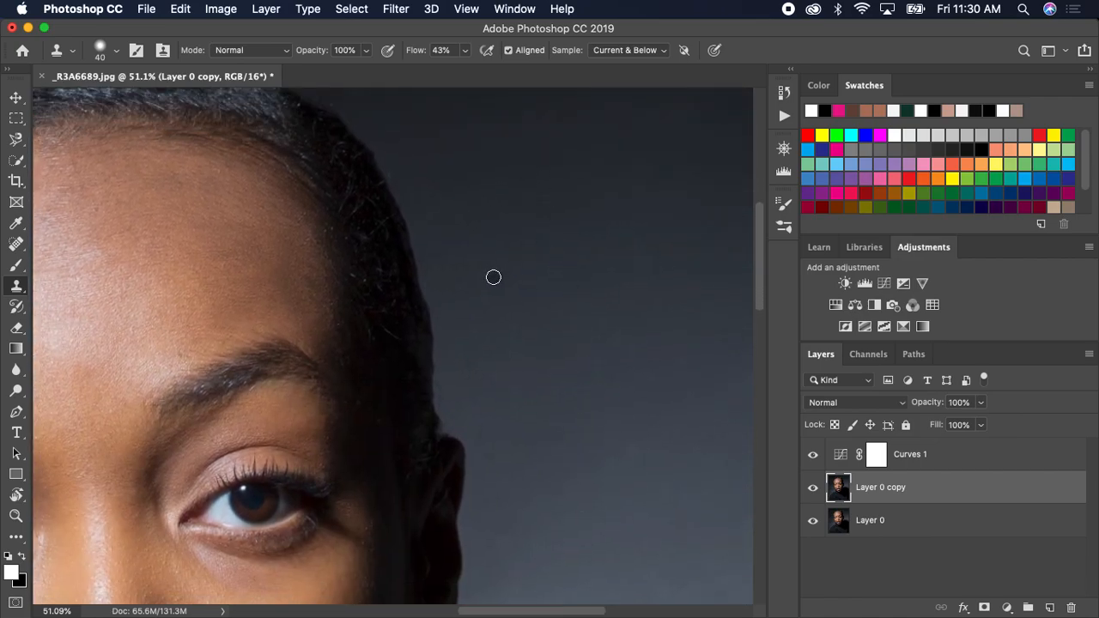
scroll(491, 278, "down", 10)
scroll(491, 278, "left", 3)
scroll(530, 292, "down", 1)
scroll(529, 292, "left", 2)
scroll(533, 297, "right", 7)
scroll(535, 300, "down", 2)
scroll(534, 304, "left", 20)
scroll(534, 304, "up", 5)
scroll(534, 305, "right", 4)
scroll(534, 305, "right", 3)
scroll(534, 305, "up", 1)
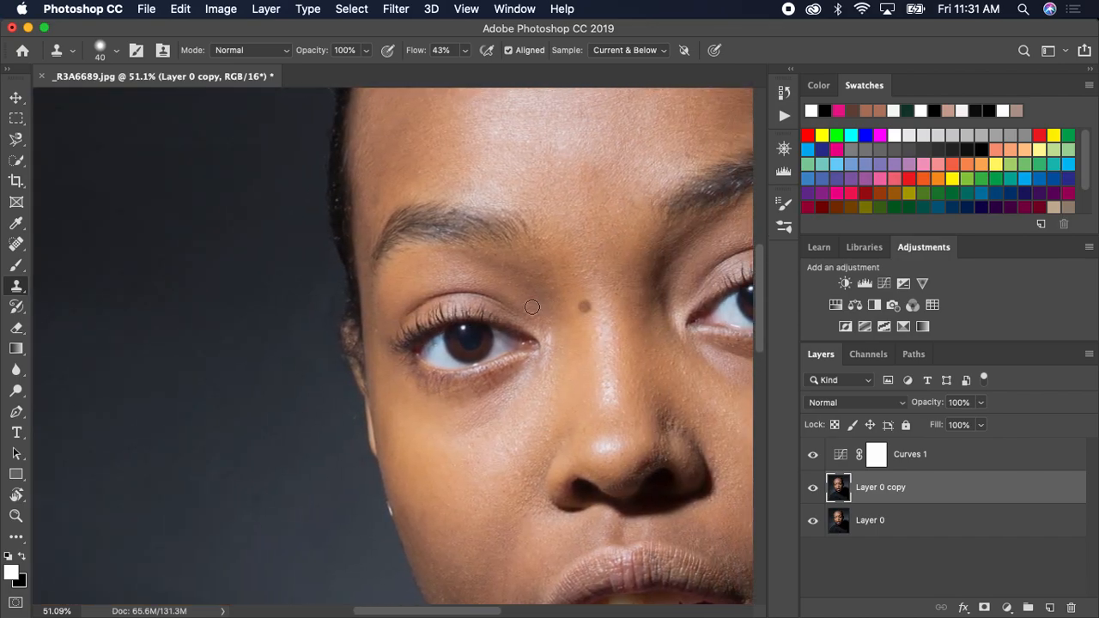
scroll(515, 326, "left", 5)
scroll(515, 327, "down", 2)
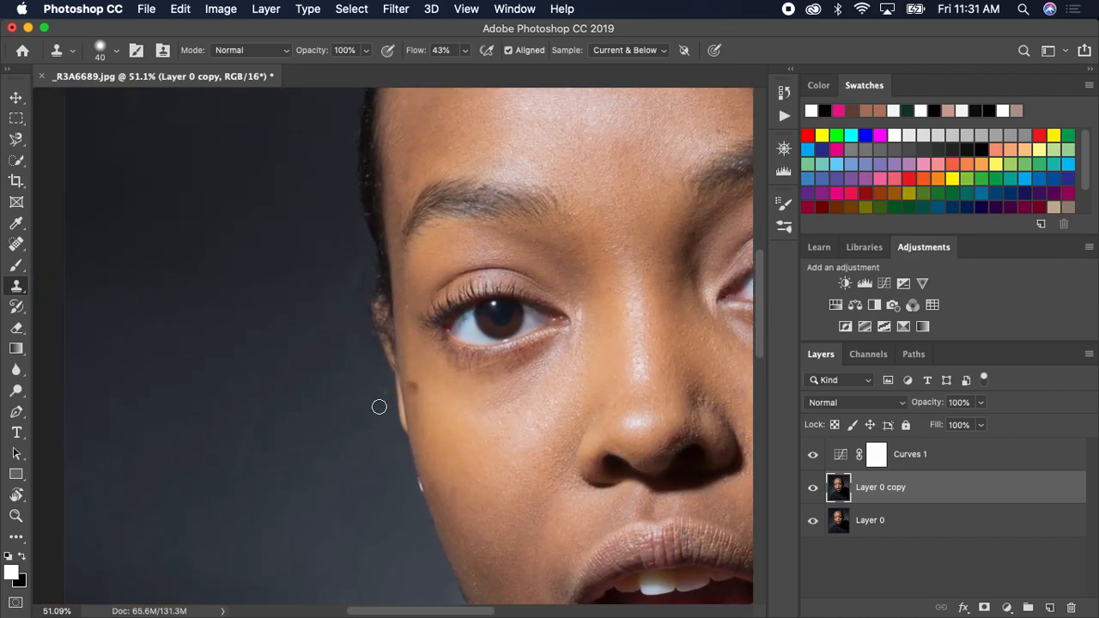
Step: Switch to the Spot Healing Brush at size 45 and heal the marks in the background beside the bright cheek and ear
left_click(17, 245)
key("bracketright")
key("bracketright")
key("bracketright")
key("bracketright")
key("bracketright")
key("bracketright")
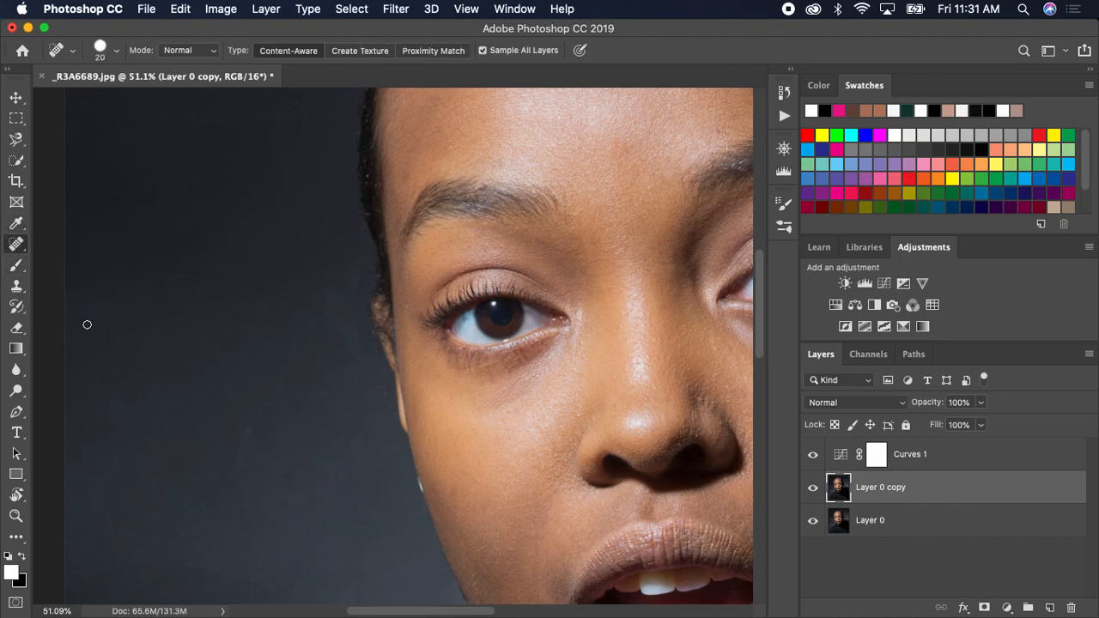
mouse_move(300, 358)
left_mouse_down()
mouse_move(271, 387)
mouse_move(238, 486)
mouse_move(285, 352)
left_mouse_up()
left_click_drag(379, 392, 380, 413)
Step: Examine the skin around the eyes, nose, cheeks and mouth for blemishes, both from afar and up close
scroll(367, 381, "down", 5)
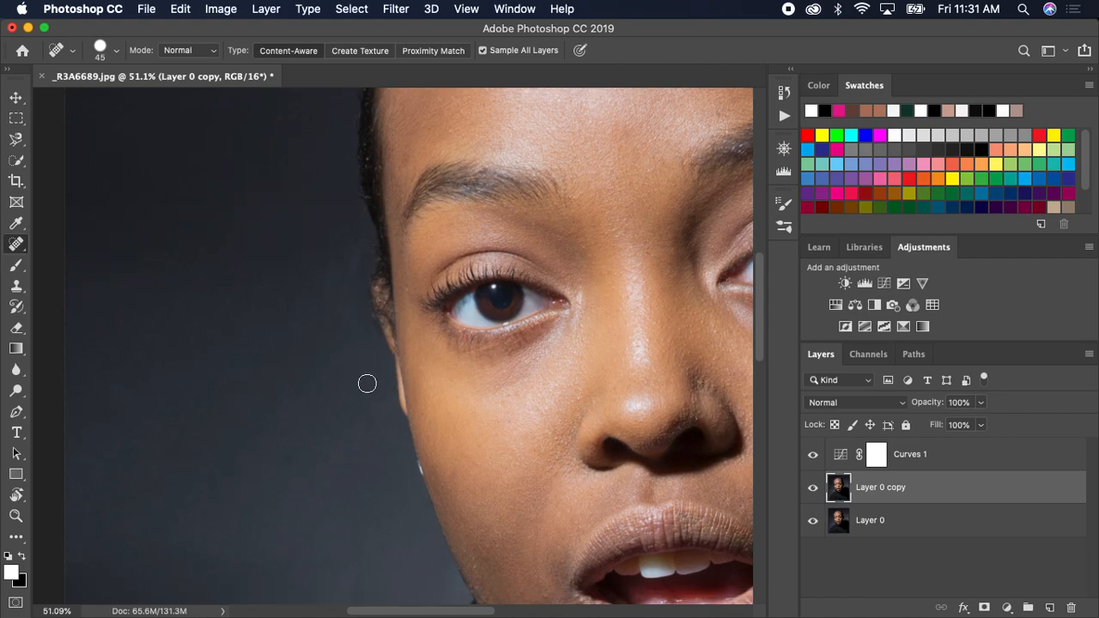
scroll(369, 383, "right", 8)
scroll(378, 387, "up", 3)
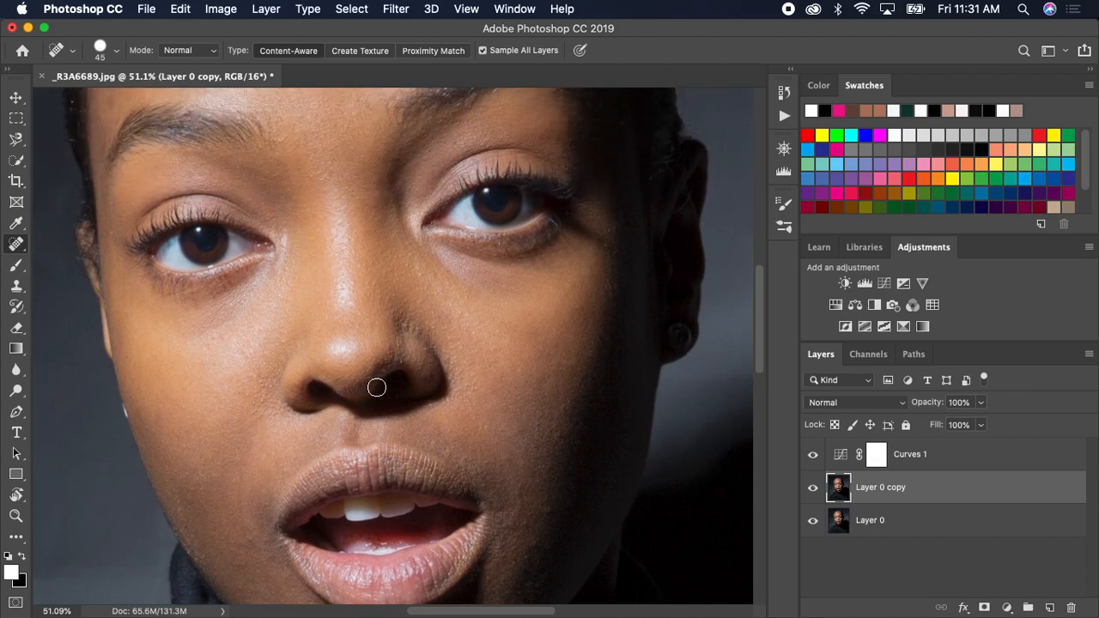
scroll(375, 389, "up", 2)
scroll(375, 389, "right", 1)
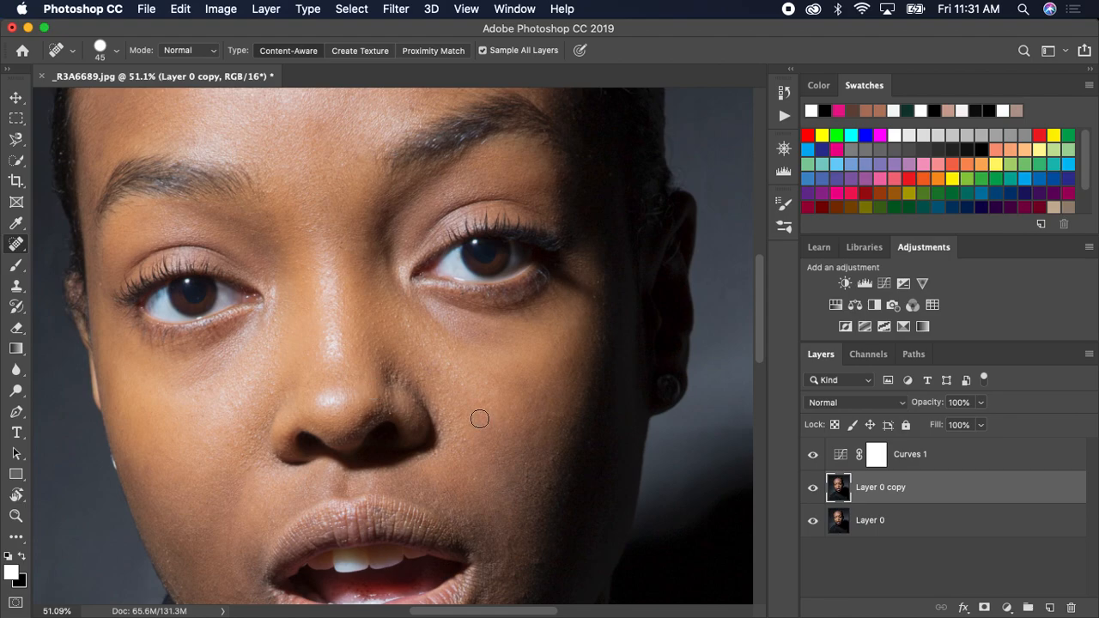
scroll(476, 417, "down", 2)
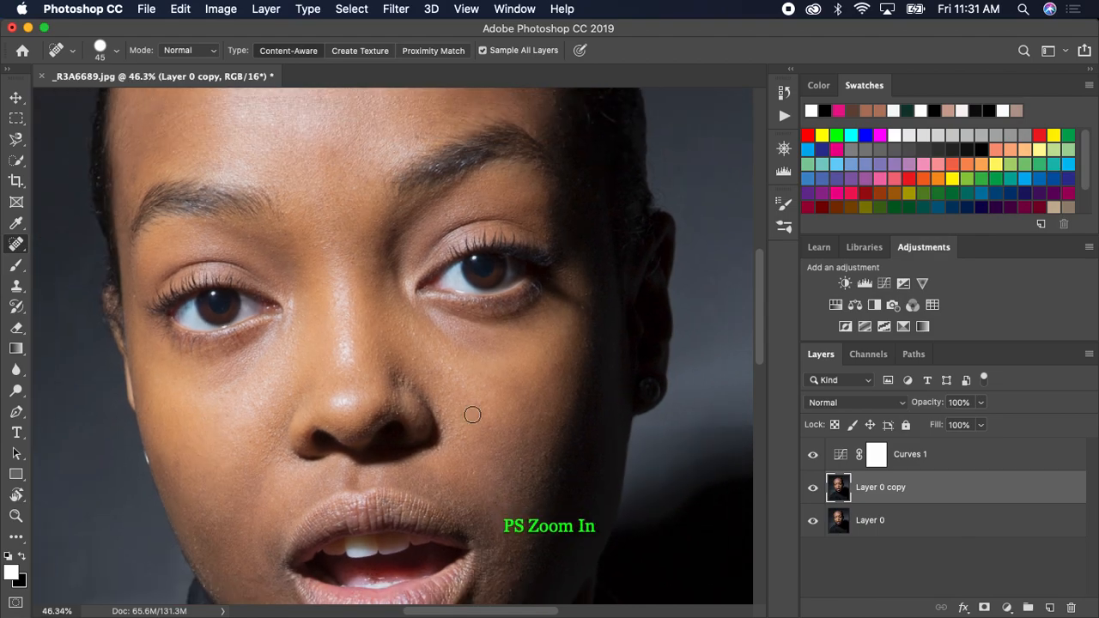
scroll(473, 415, "down", 5)
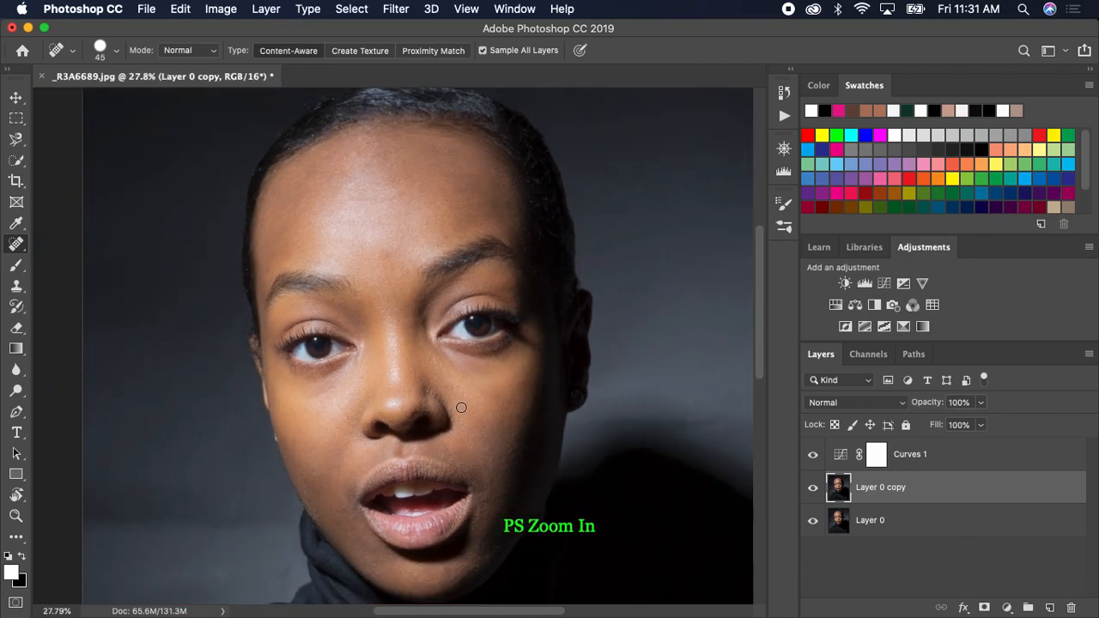
scroll(460, 407, "down", 1)
scroll(458, 407, "up", 10)
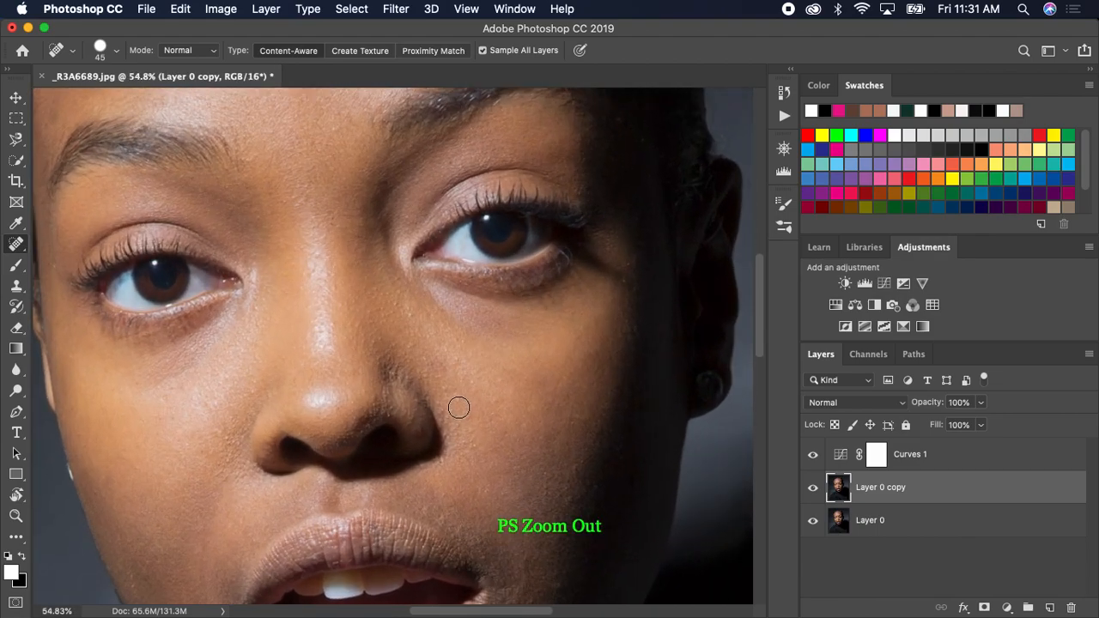
scroll(457, 410, "down", 5)
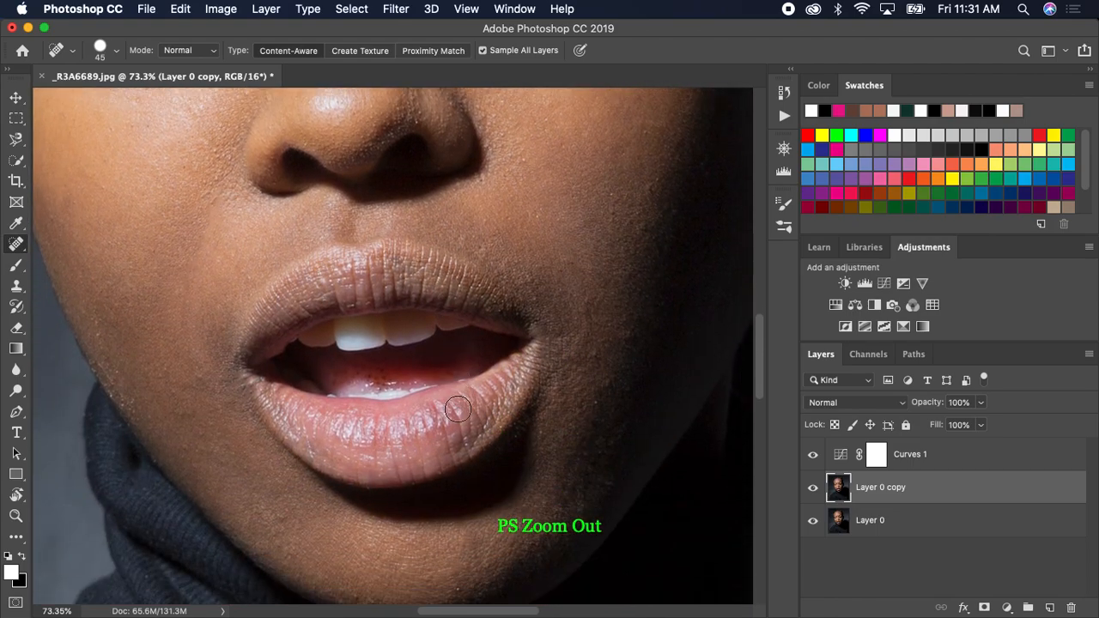
Step: Heal small blemishes on the lower lip, chin and shadowed cheek with the Spot Healing Brush reduced to size 10
scroll(458, 410, "right", 1)
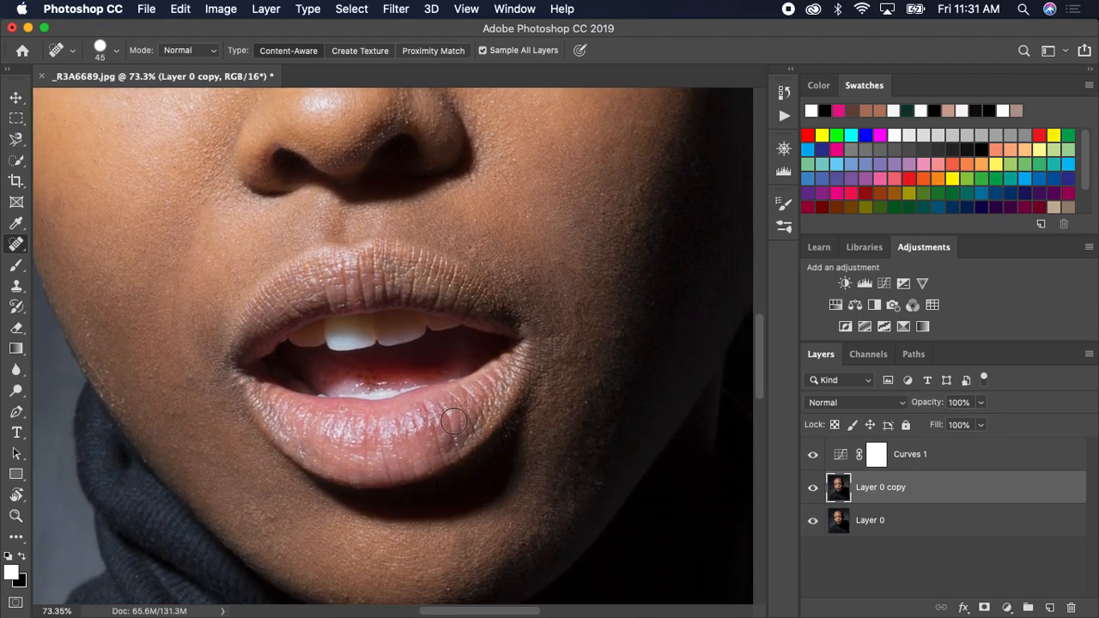
key("bracketleft")
key("bracketleft")
key("bracketleft")
key("bracketleft")
left_click(446, 452)
mouse_move(348, 409)
left_mouse_down()
mouse_move(321, 408)
mouse_move(351, 419)
mouse_move(339, 446)
left_mouse_up()
mouse_move(269, 515)
left_mouse_down()
mouse_move(278, 525)
mouse_move(289, 503)
left_mouse_up()
scroll(525, 213, "up", 2)
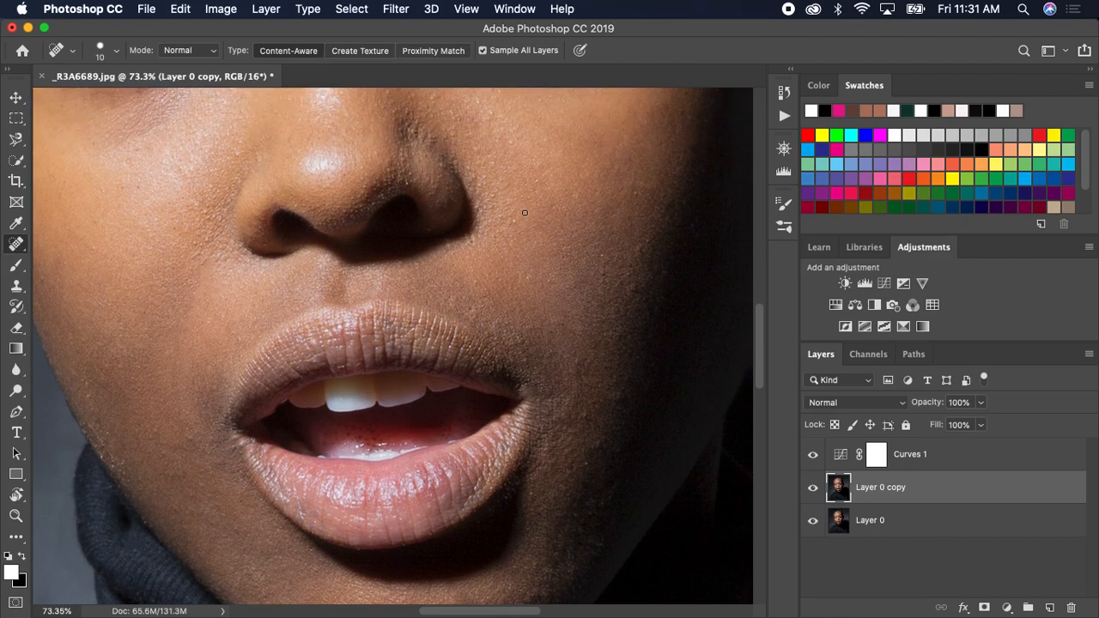
left_click_drag(609, 262, 606, 284)
scroll(549, 261, "up", 4)
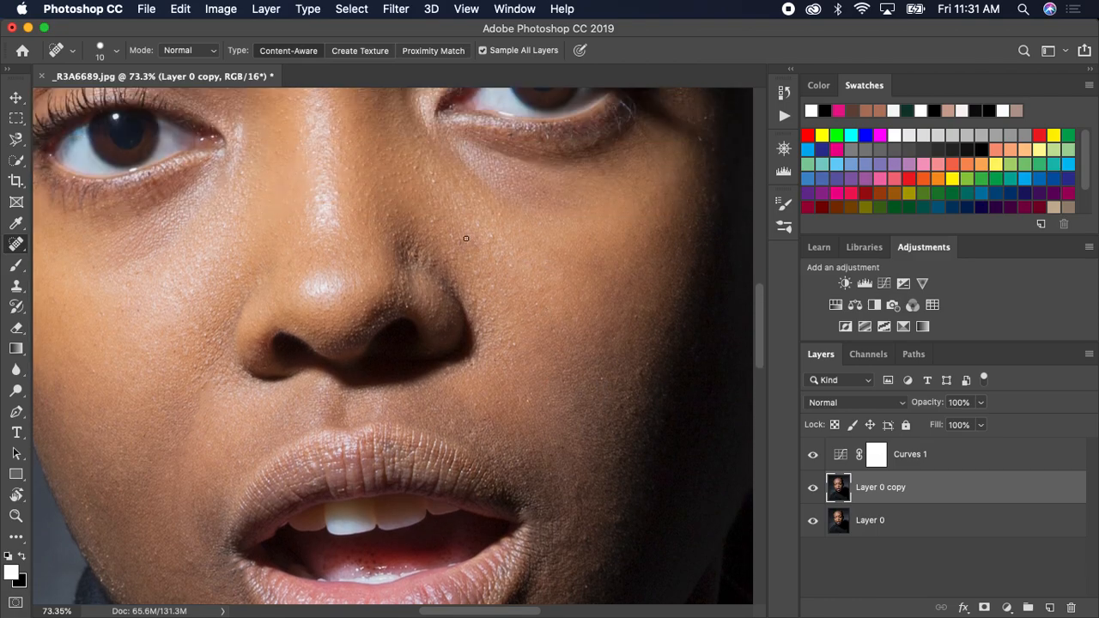
Step: Try to smooth the textured crease beside the nostril with a larger healing brush, and set the brush size to 15
key("bracketright")
key("bracketright")
key("bracketright")
mouse_move(409, 253)
left_mouse_down()
mouse_move(406, 222)
mouse_move(394, 268)
mouse_move(418, 245)
mouse_move(428, 275)
mouse_move(424, 264)
mouse_move(384, 261)
mouse_move(425, 272)
mouse_move(424, 256)
left_mouse_up()
key("bracketleft")
key("bracketleft")
scroll(508, 273, "down", 3)
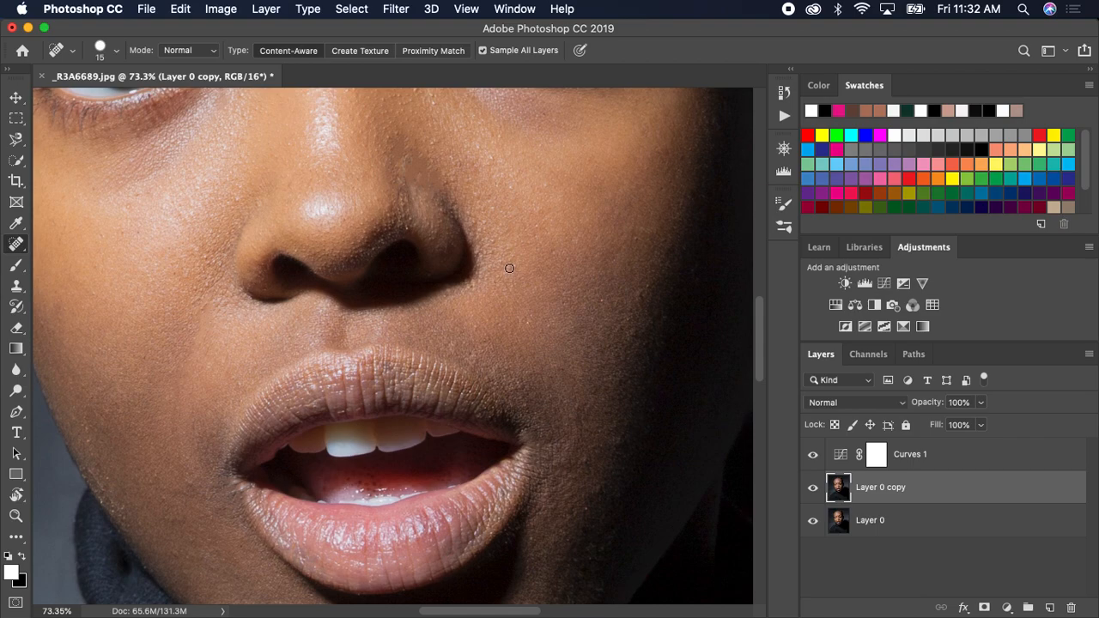
scroll(508, 273, "up", 2)
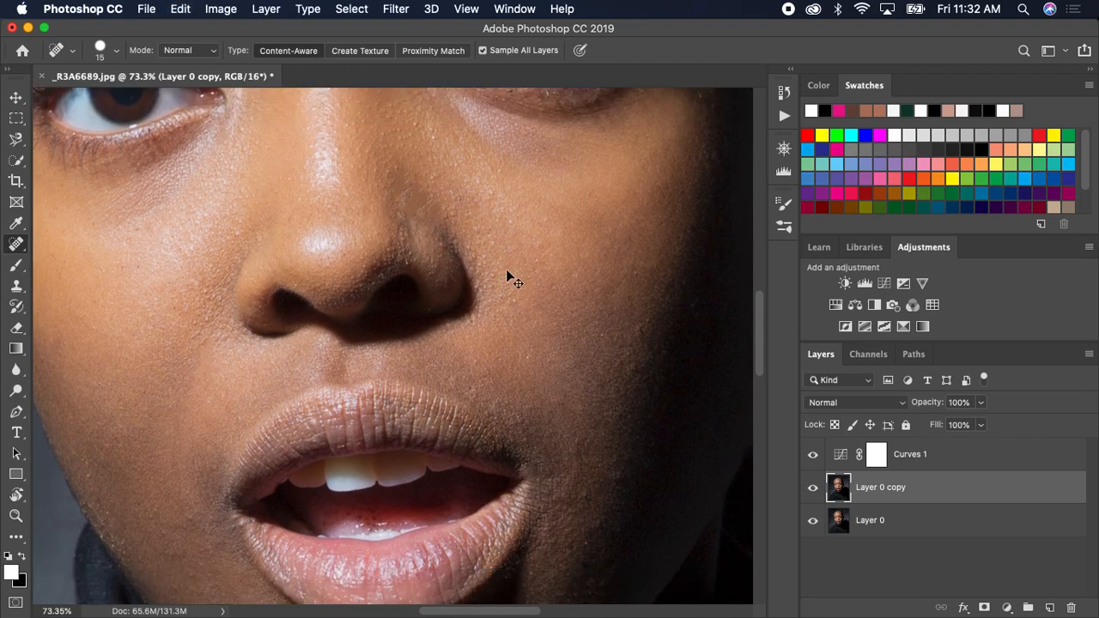
Step: Undo the last healing strokes around the side of the nose
key("super+z")
key("super+z")
key("super+z")
key("super+z")
key("super+z")
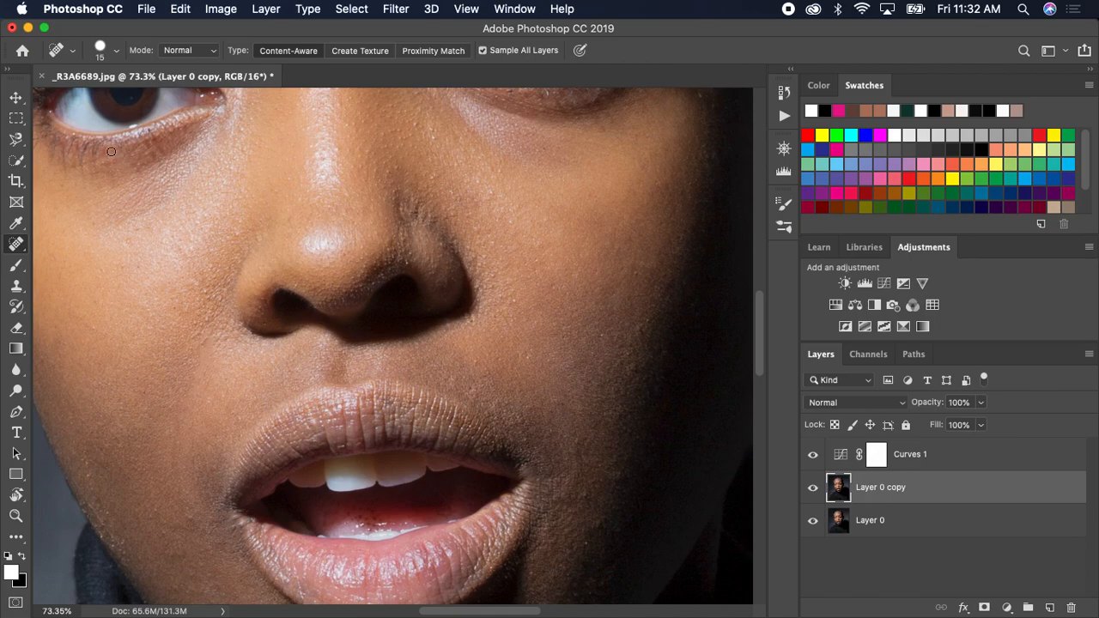
Step: Heal the spots under the eye on the bright side and on the skin beside the mouth corner with the size 15 brush
left_click_drag(119, 151, 87, 160)
left_click_drag(580, 440, 588, 472)
key("super+0")
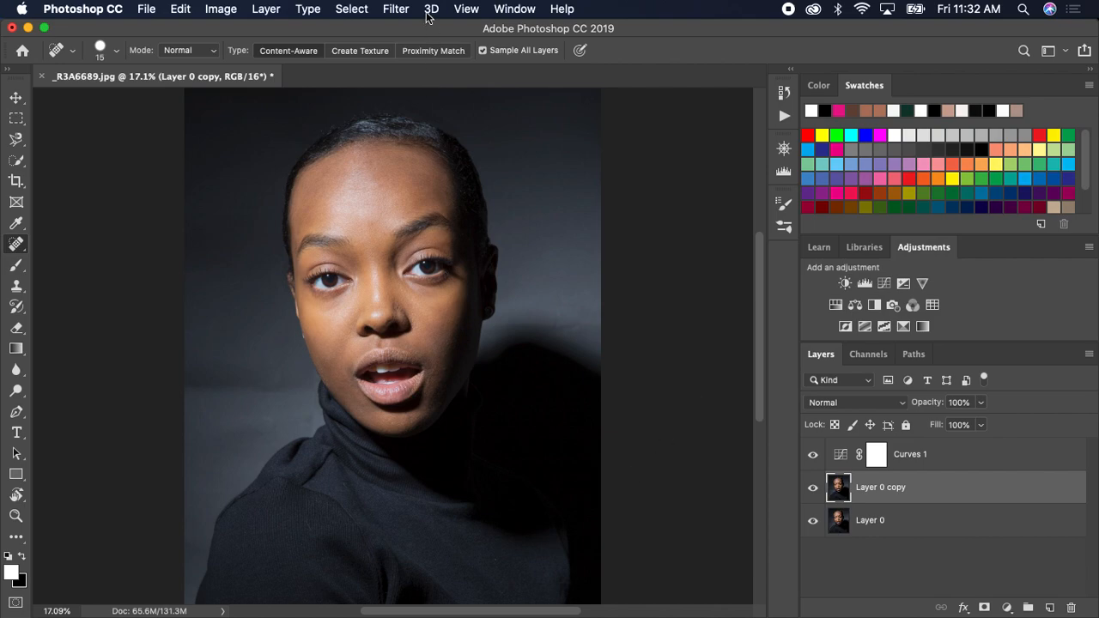
Step: Open the BEAUTY RETOUCH v3 extension and place it clear of the window's edge
left_click(522, 10)
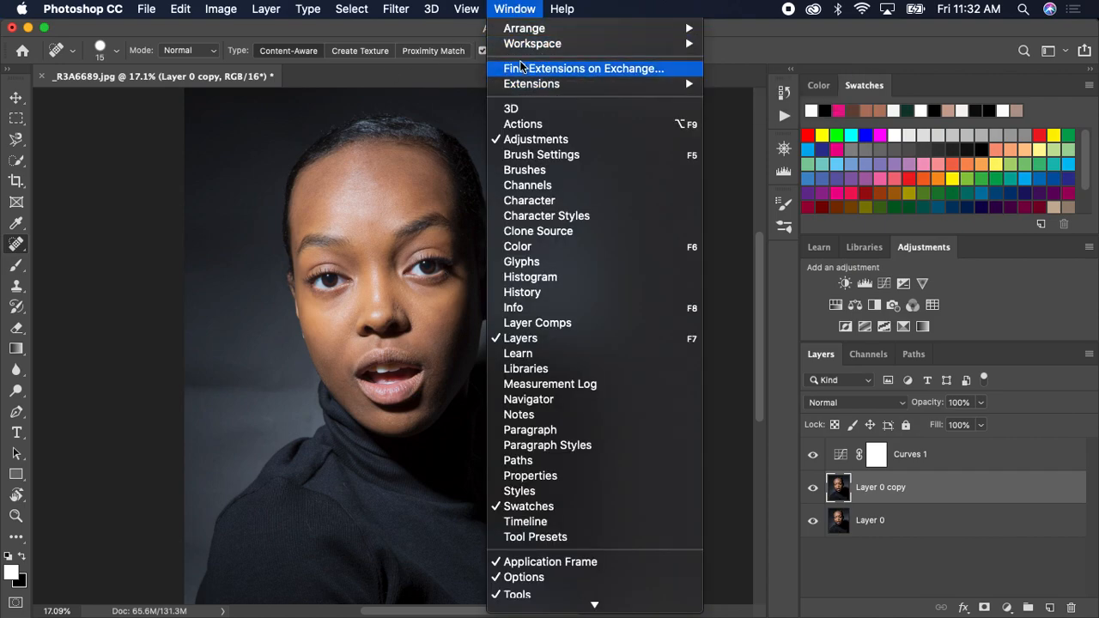
mouse_move(605, 84)
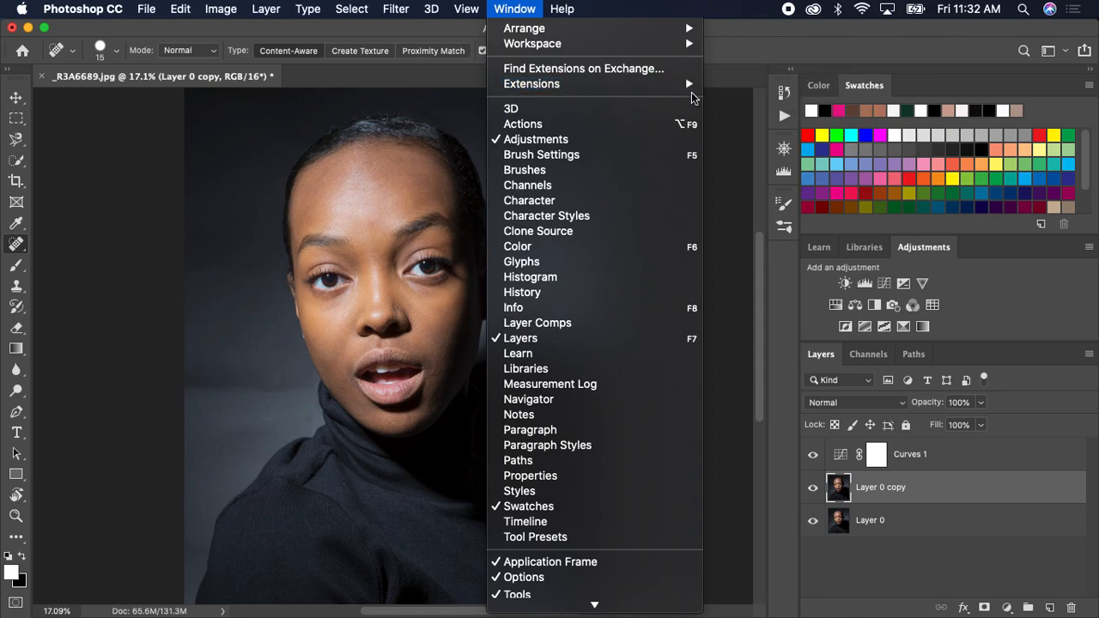
left_click(725, 99)
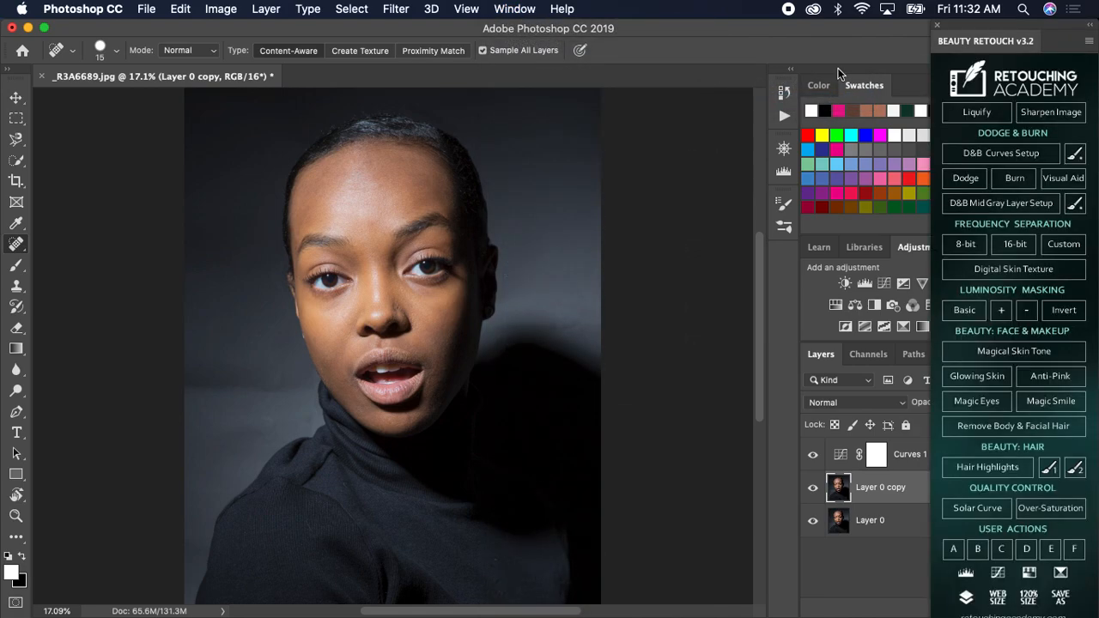
mouse_move(977, 30)
left_mouse_down()
mouse_move(893, 37)
mouse_move(892, 26)
left_mouse_up()
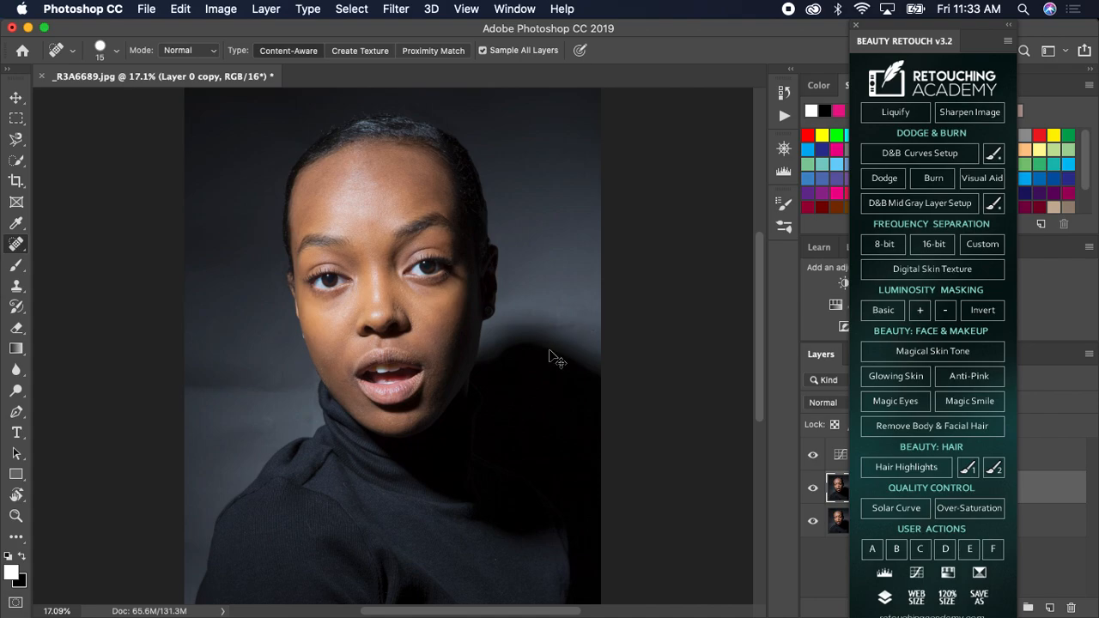
Step: Heal the small marks along the shadowed side of the nose and the nose tip with the size 15 healing brush
key("super+equal")
key("super+equal")
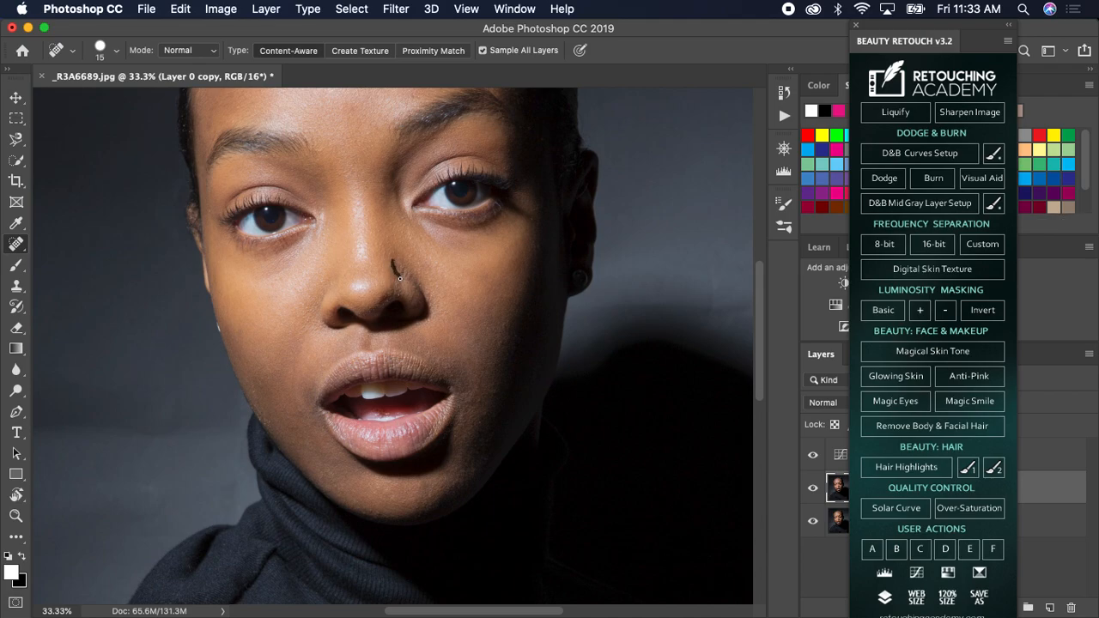
left_click_drag(397, 271, 397, 271)
left_click_drag(376, 310, 373, 313)
left_click_drag(397, 258, 395, 264)
left_click(402, 271)
mouse_move(409, 227)
left_mouse_down()
mouse_move(404, 219)
mouse_move(406, 237)
left_mouse_up()
key("space")
left_click_drag(404, 199, 374, 269)
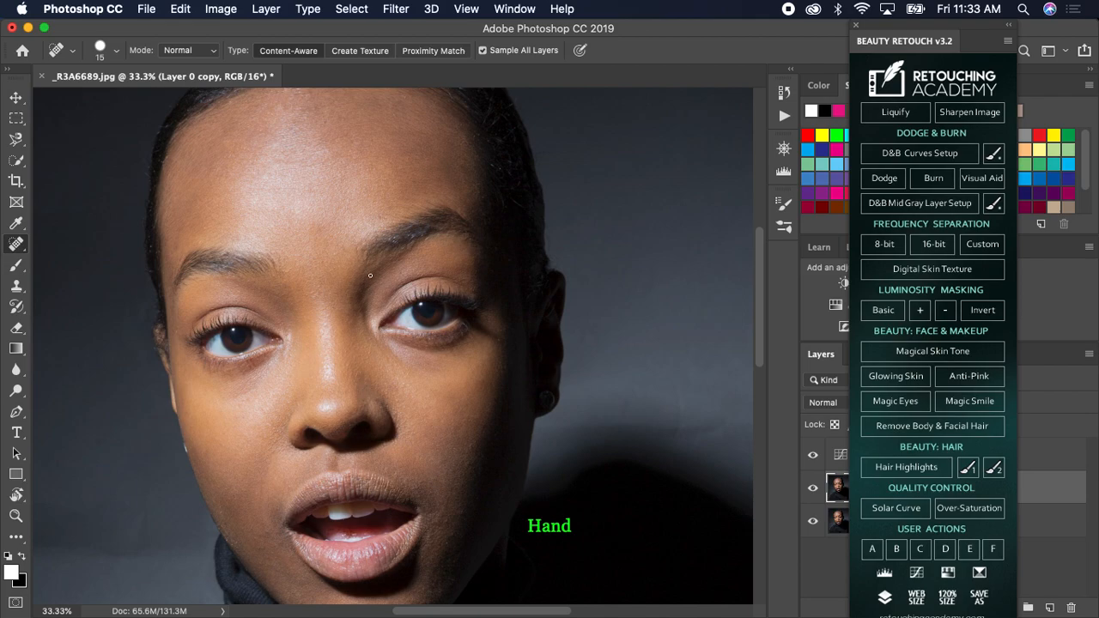
Step: Try to smooth the shadowed crease between the nose bridge and inner eye corner with the Spot Healing Brush at size 45
scroll(368, 273, "down", 5)
scroll(368, 273, "up", 8)
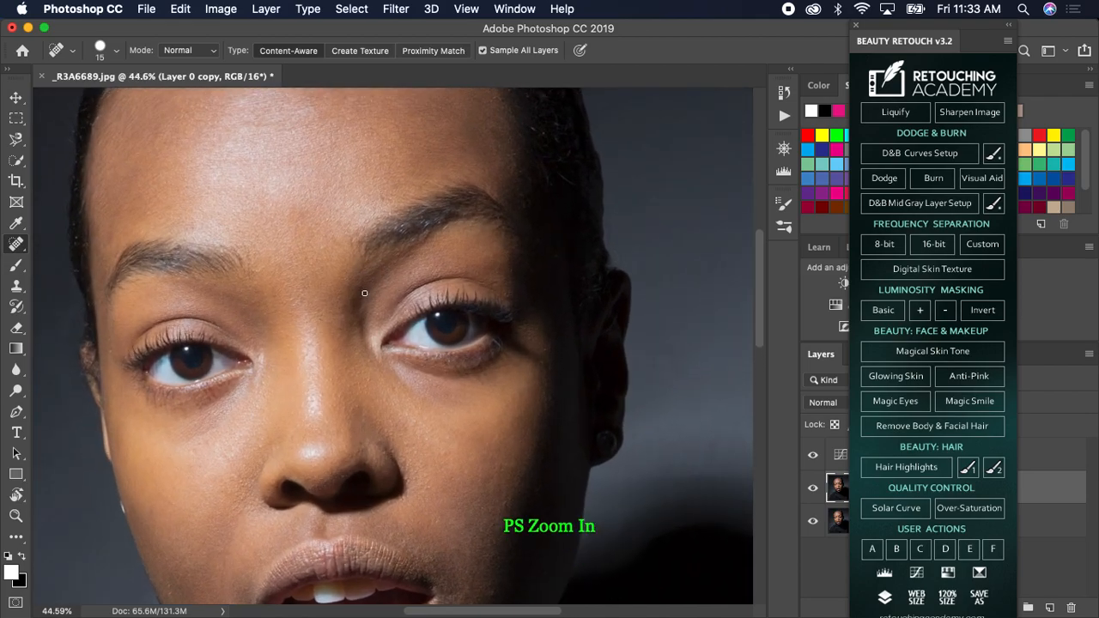
scroll(363, 302, "up", 1)
key("bracketright")
key("bracketright")
key("bracketright")
mouse_move(385, 263)
left_mouse_down()
mouse_move(357, 309)
mouse_move(357, 293)
mouse_move(379, 268)
mouse_move(358, 309)
left_mouse_up()
left_click_drag(358, 338, 359, 333)
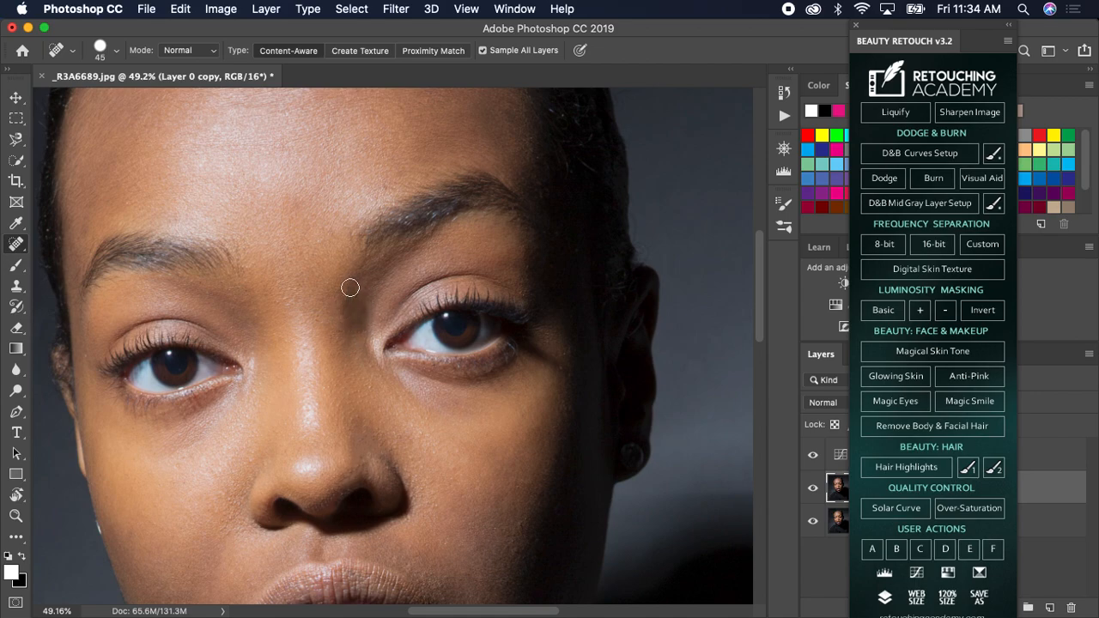
mouse_move(371, 283)
left_mouse_down()
mouse_move(355, 274)
mouse_move(367, 313)
mouse_move(350, 330)
left_mouse_up()
Step: Undo the last healing strokes, including those on the crease beside the nose bridge
key("super+z")
key("super+z")
key("super+z")
key("super+z")
key("super+z")
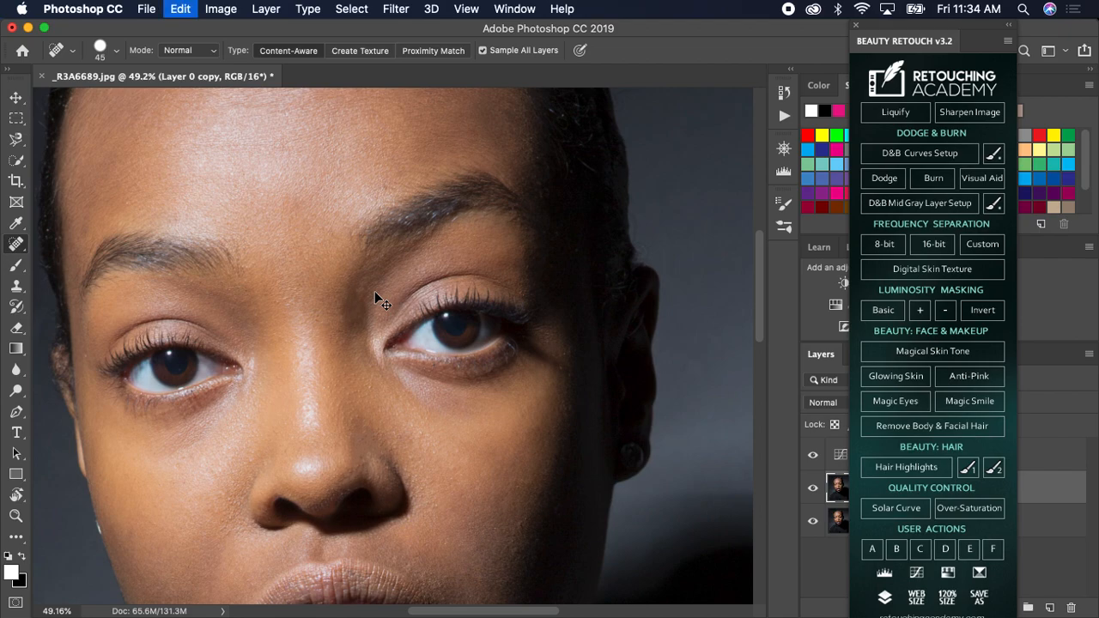
key("super+z")
key("super+z")
key("super+z")
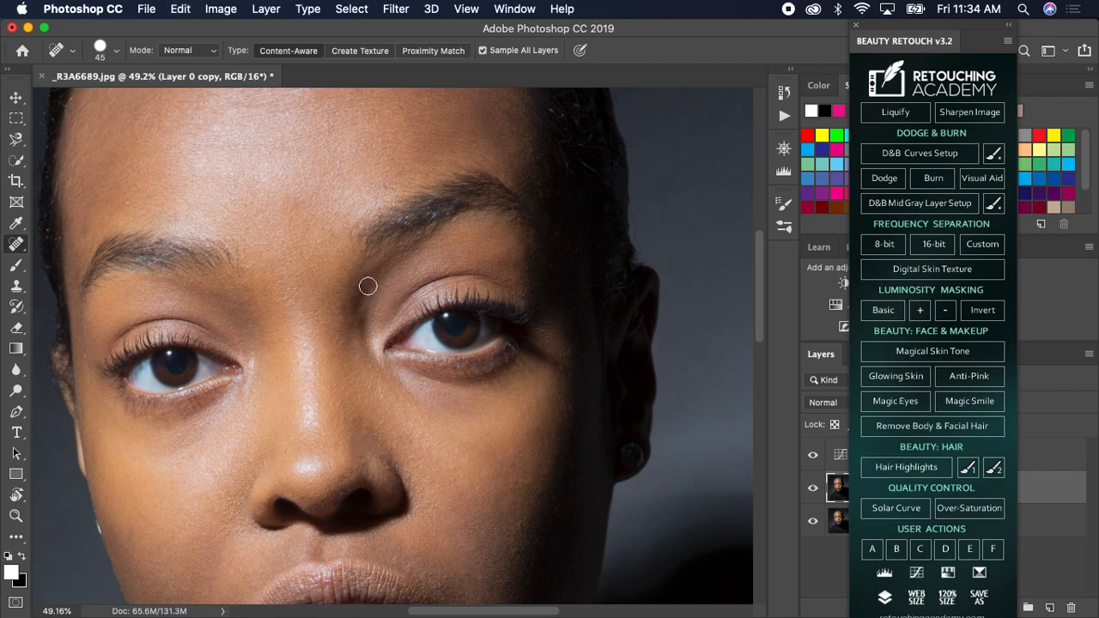
Step: Try to patch the shadowed crease below the inner eyebrow with the Patch tool, and clear the selection
left_click(23, 247)
left_click(69, 272)
mouse_move(349, 283)
left_mouse_down()
mouse_move(391, 262)
mouse_move(364, 296)
mouse_move(366, 330)
mouse_move(346, 305)
mouse_move(344, 204)
left_mouse_up()
key("super+z")
left_click_drag(363, 275, 312, 298)
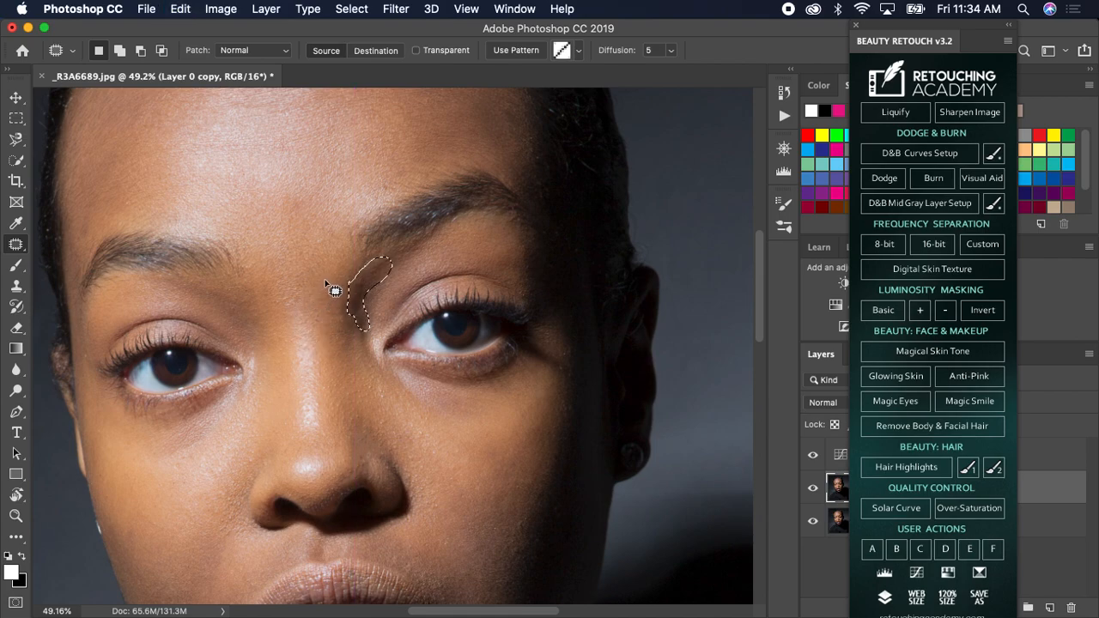
key("super+d")
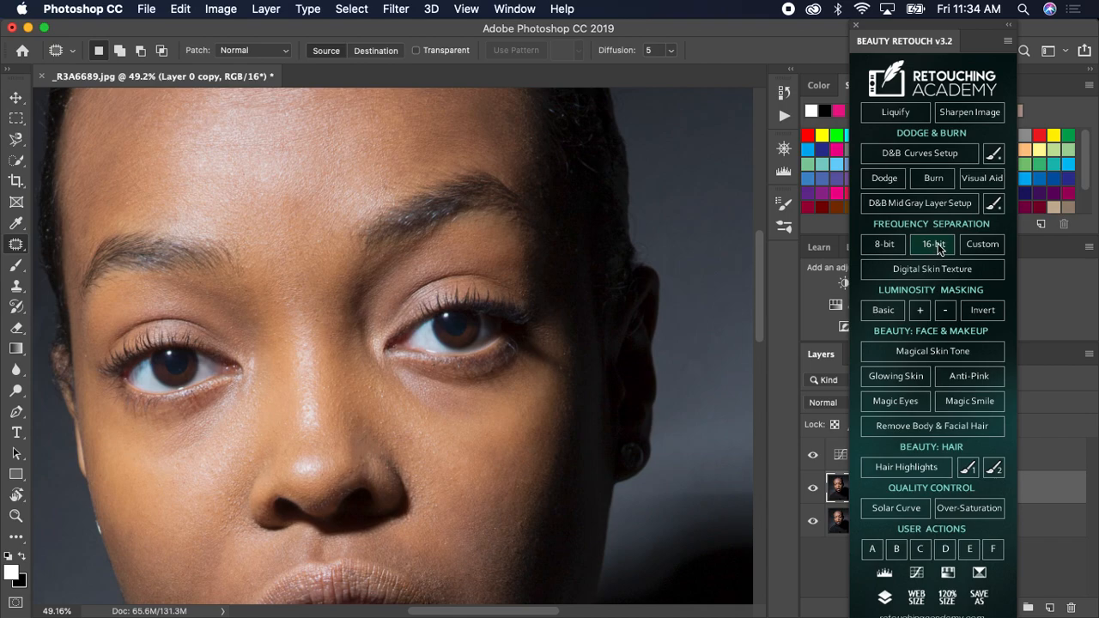
Step: Close the retouching extension and delete the Curves 1 adjustment layer
left_click(855, 33)
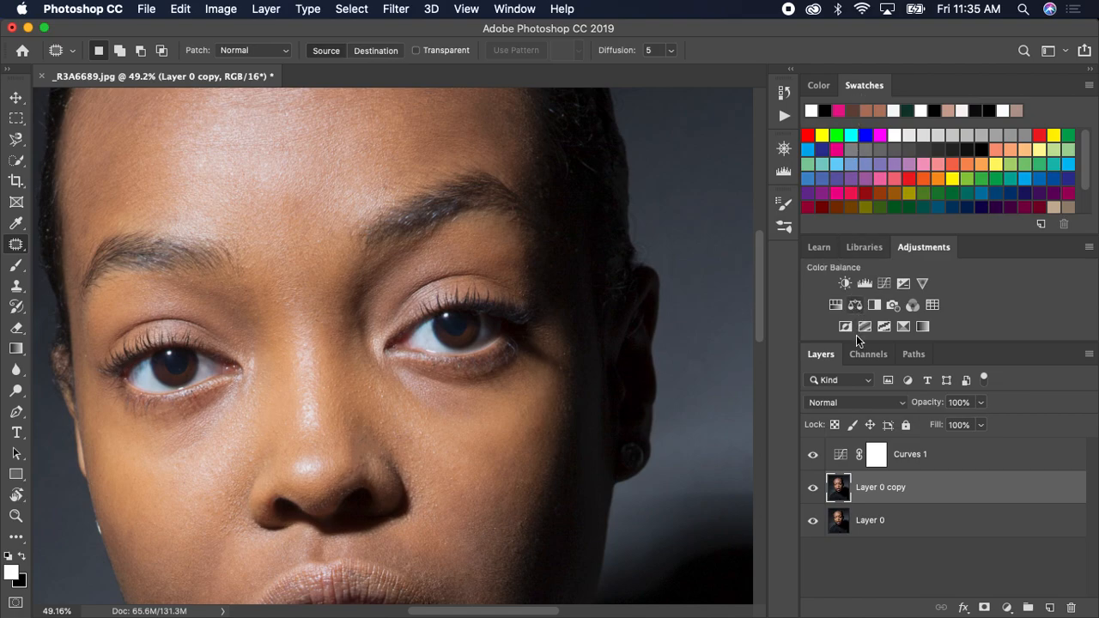
left_click(923, 452)
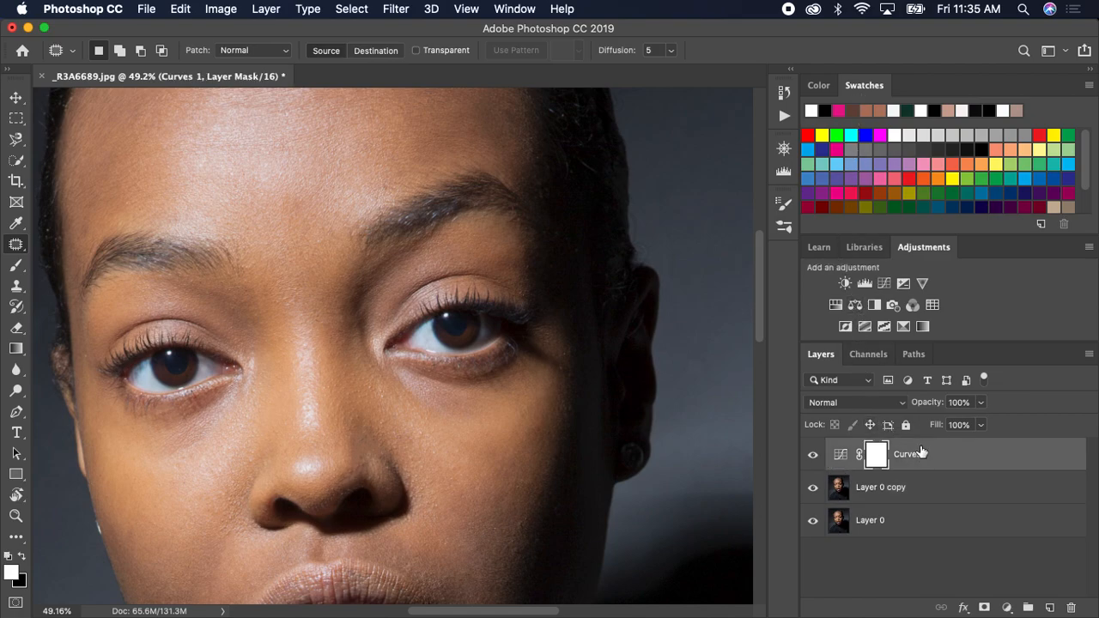
key("Delete")
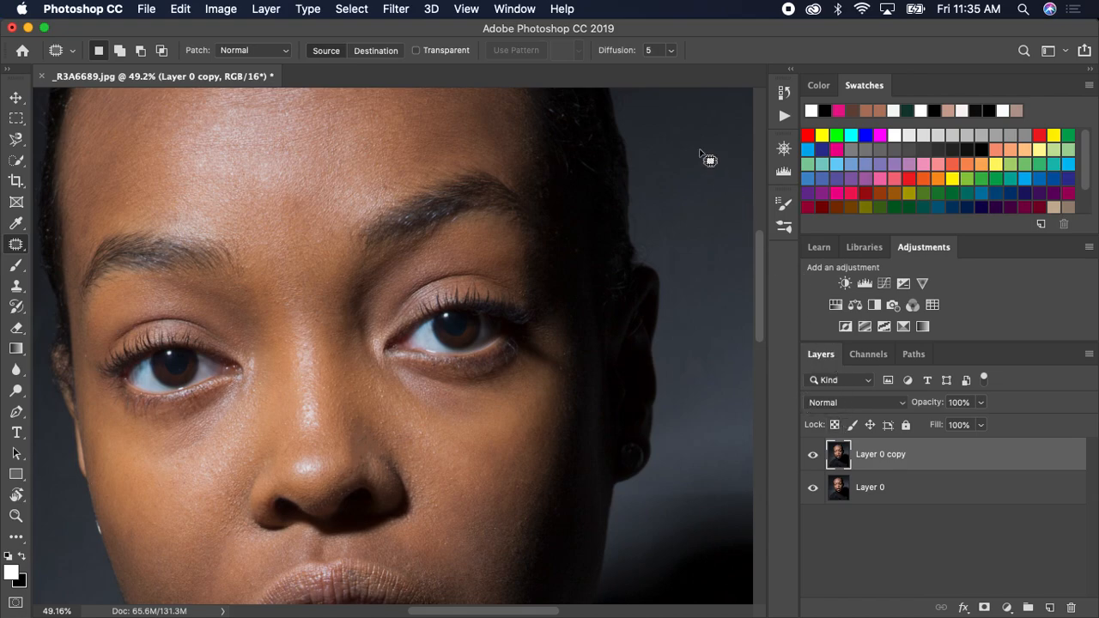
Step: Run the BEAUTY RETOUCH 16-bit frequency separation with a Gaussian Blur radius of 6.4 pixels, and close the extension
left_click(515, 10)
mouse_move(584, 90)
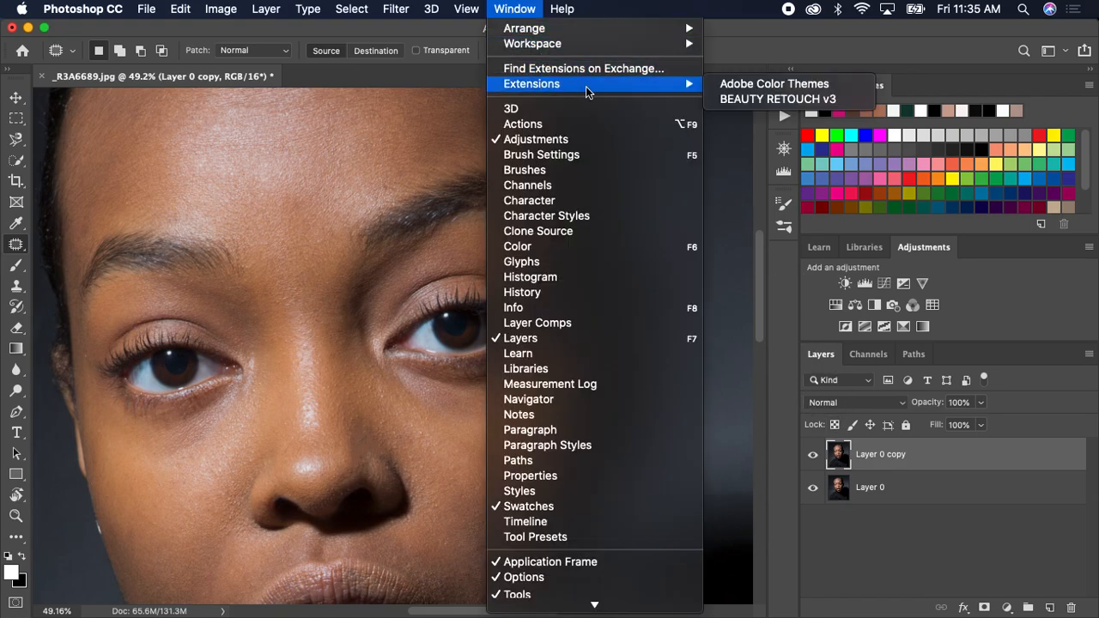
left_click(723, 101)
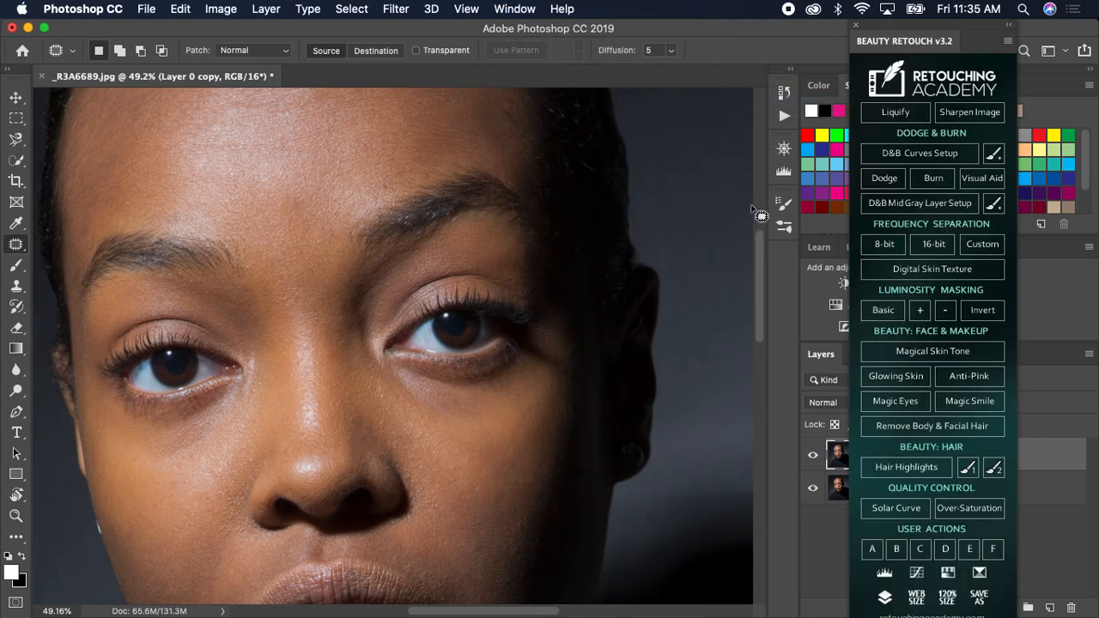
left_click(934, 247)
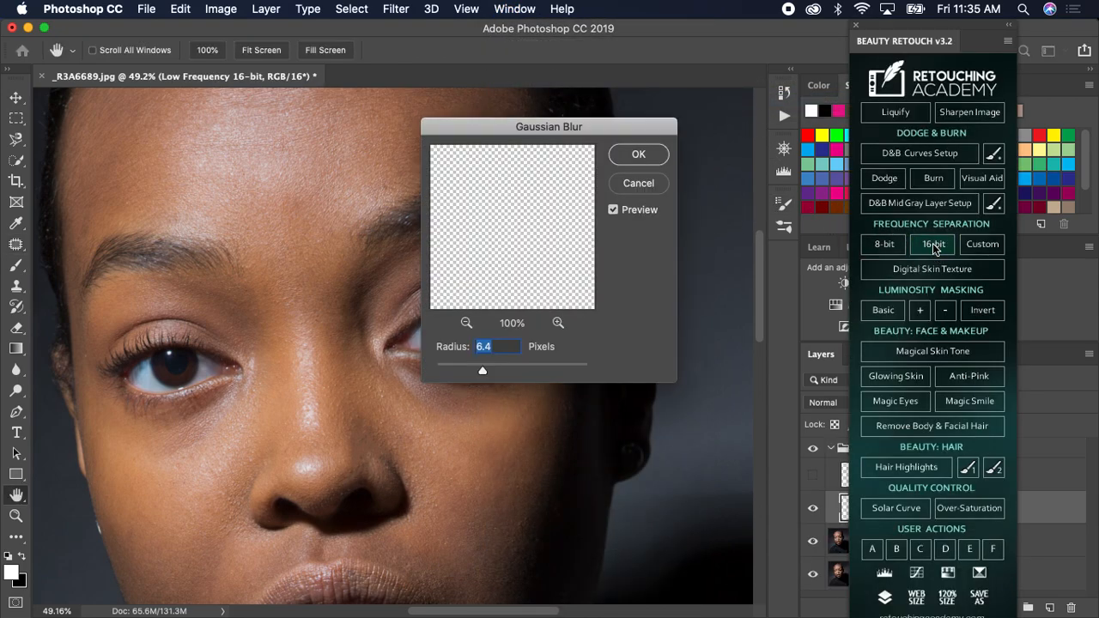
left_click(640, 153)
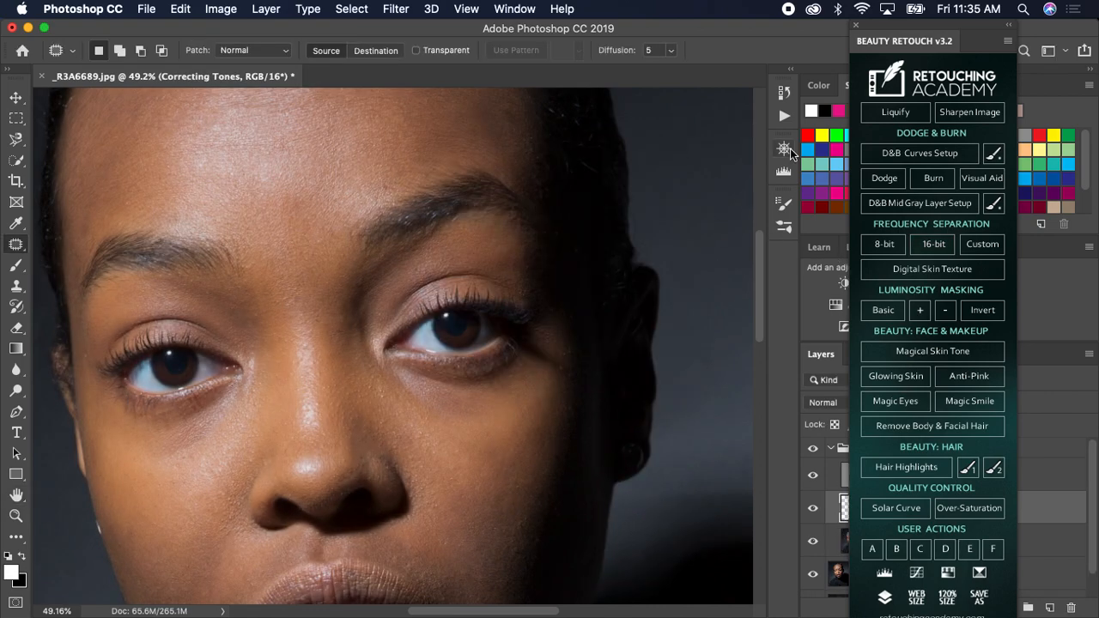
left_click(855, 27)
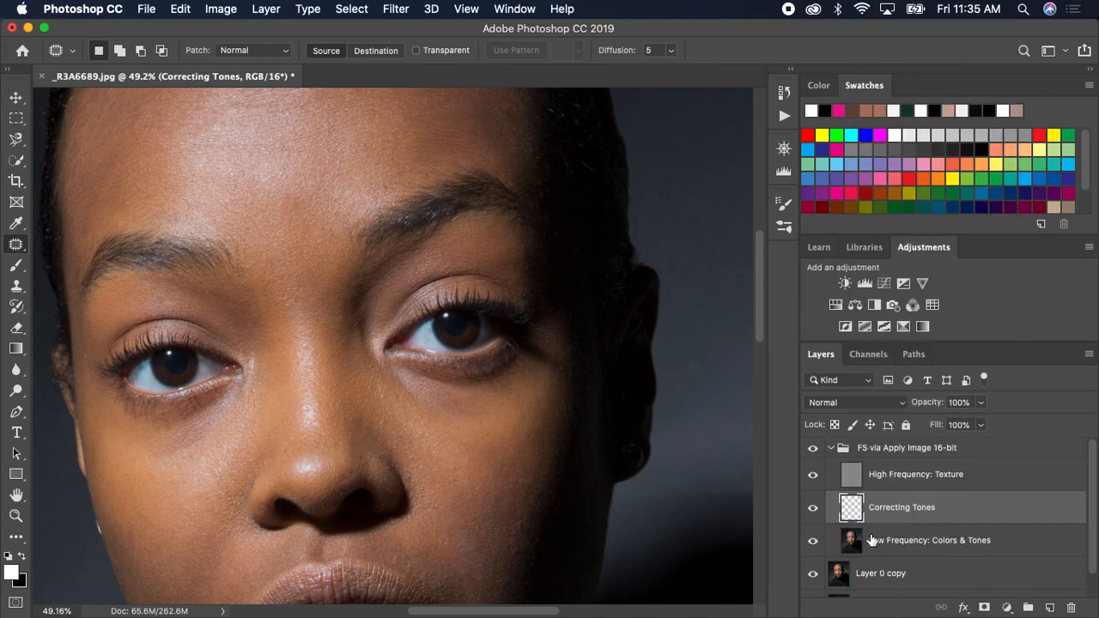
Step: Select the Low Frequency: Colors & Tones layer, switch to the Mixer Brush and clean the brush
left_click(939, 539)
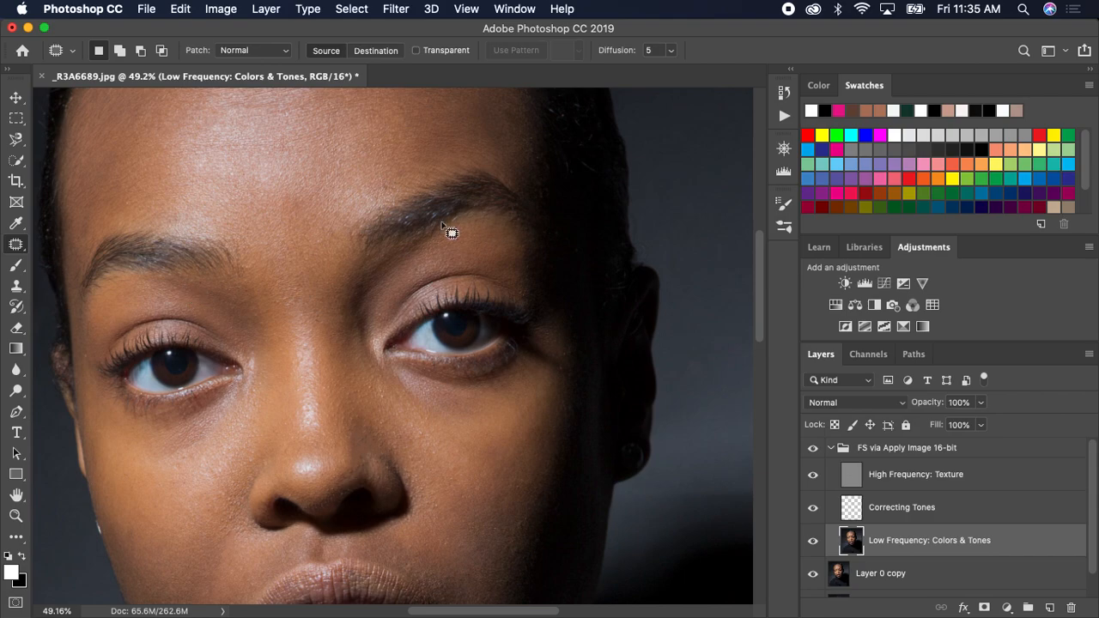
left_click(16, 265)
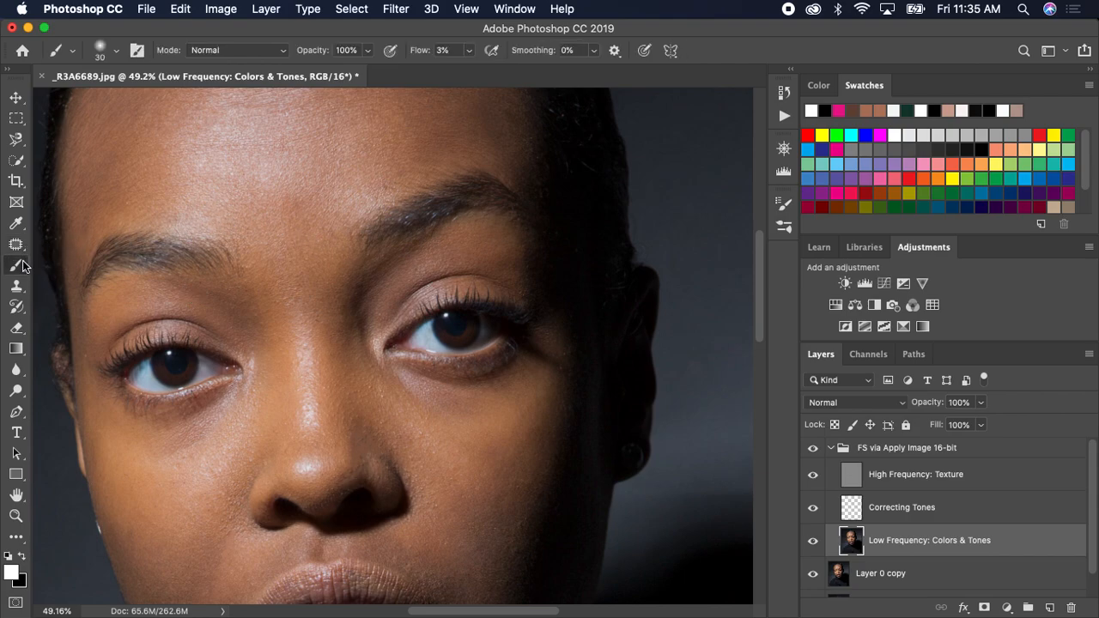
left_click(67, 308)
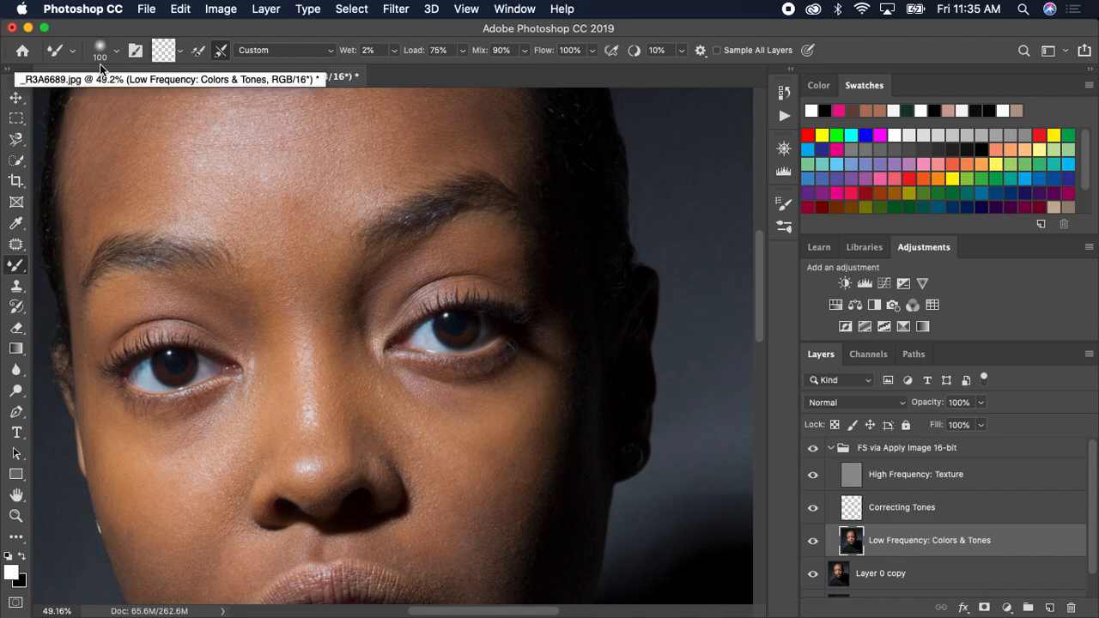
left_click(222, 53)
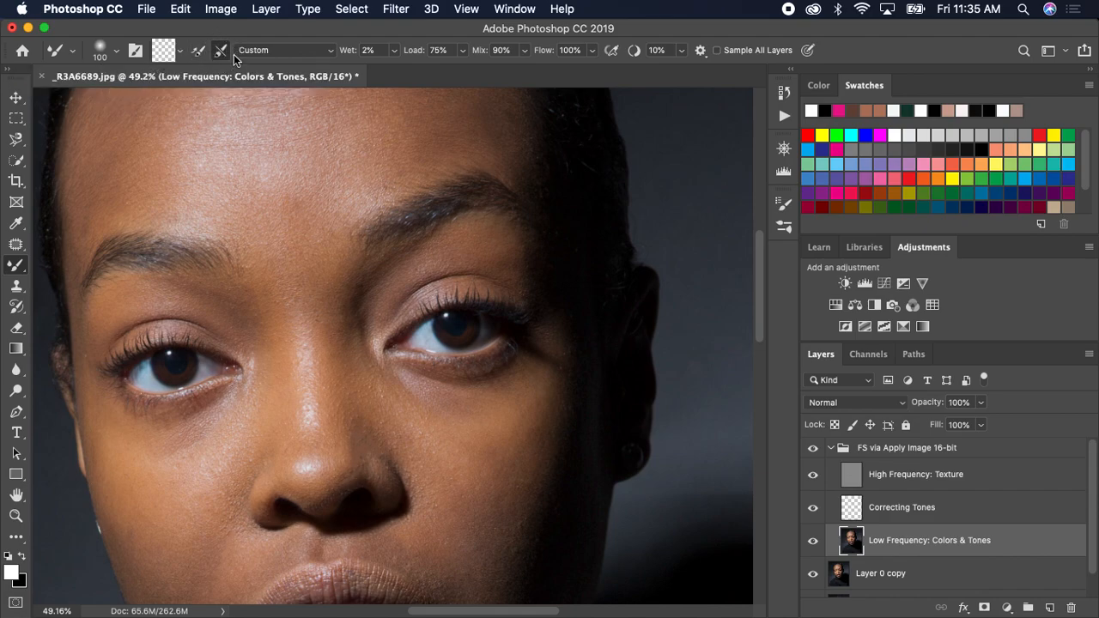
left_click(181, 54)
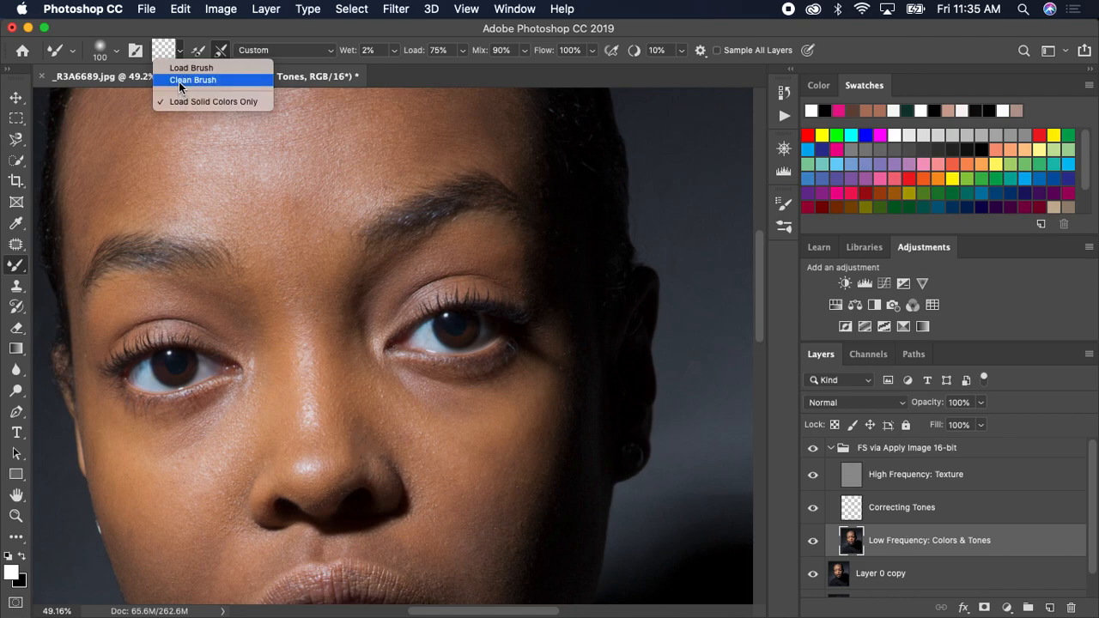
left_click(179, 79)
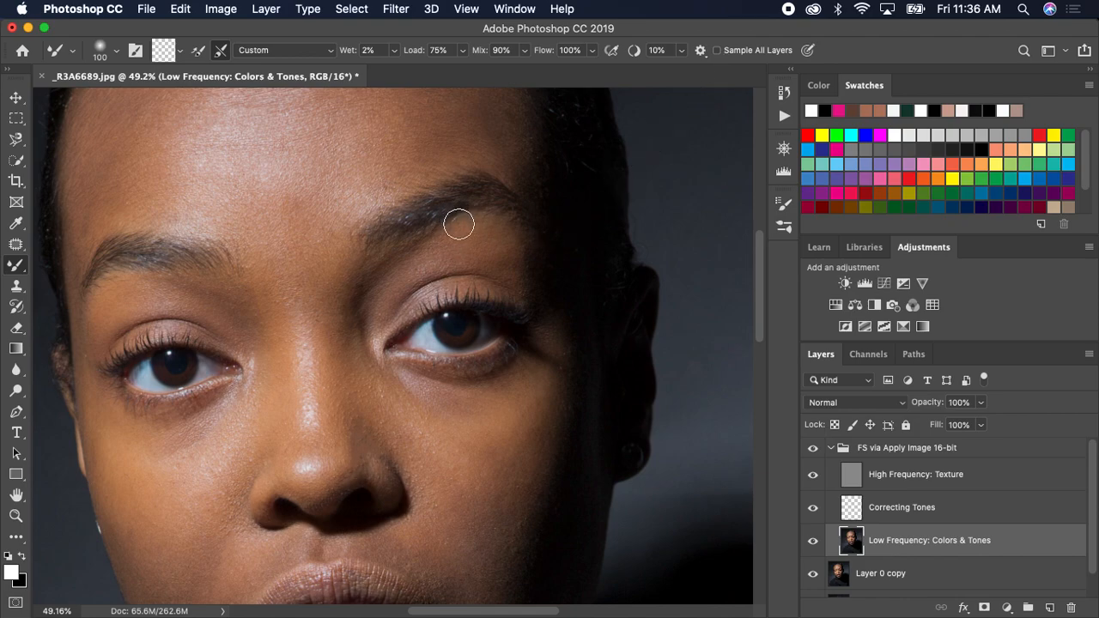
Step: Blend the forehead tones on the low frequency layer with the Mixer Brush, starting at size 300 and reducing it to 175
scroll(462, 247, "down", 8)
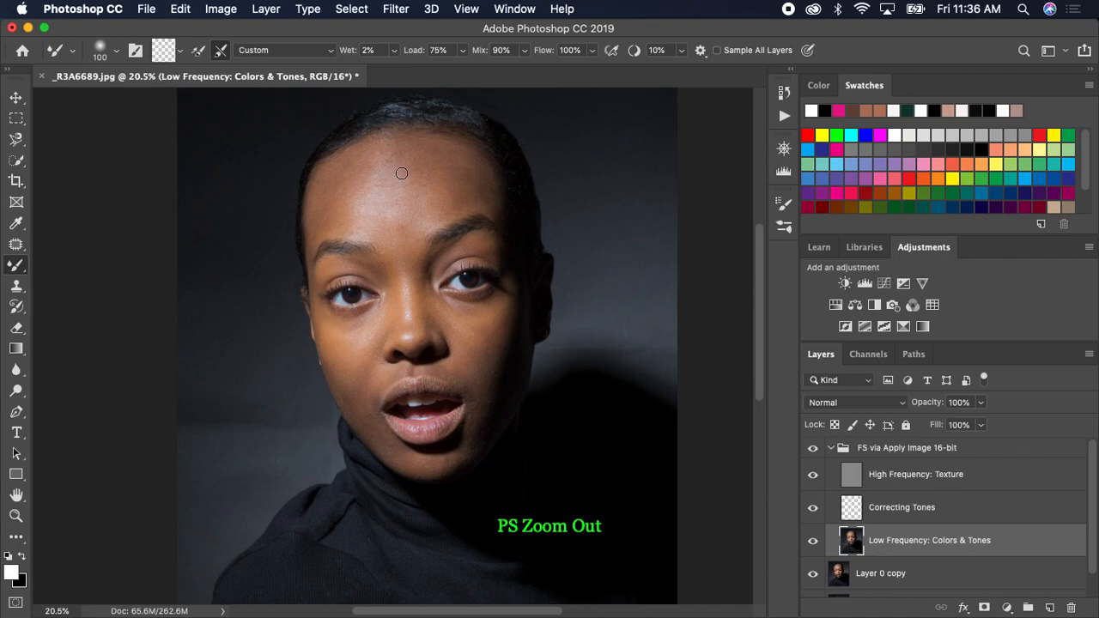
key("bracketright")
key("bracketright")
key("bracketright")
key("bracketright")
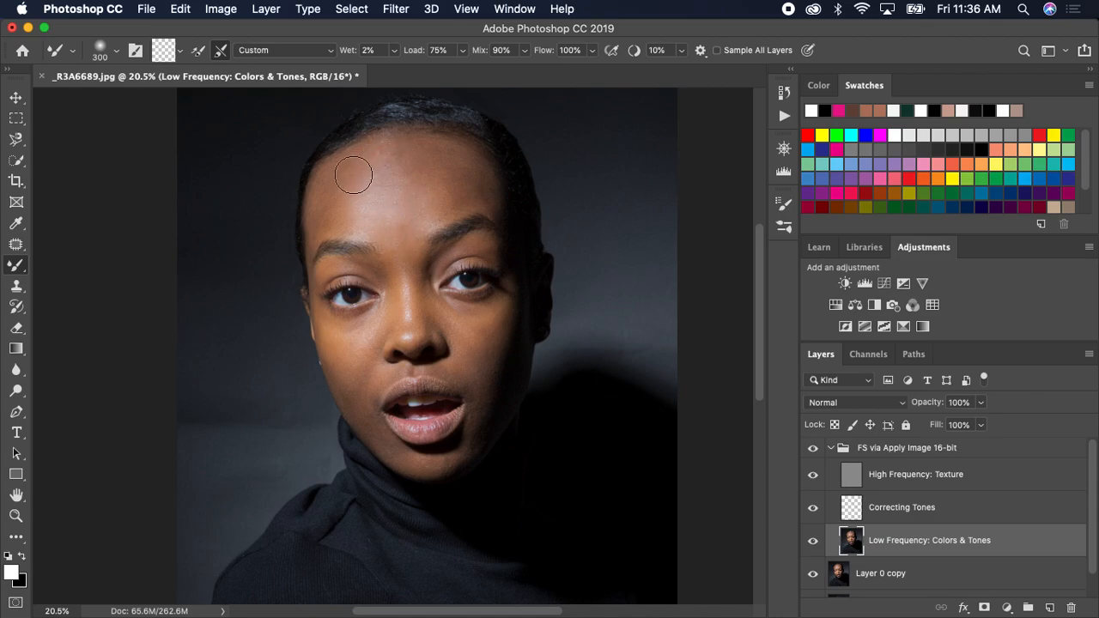
key("bracketleft")
key("bracketleft")
key("bracketleft")
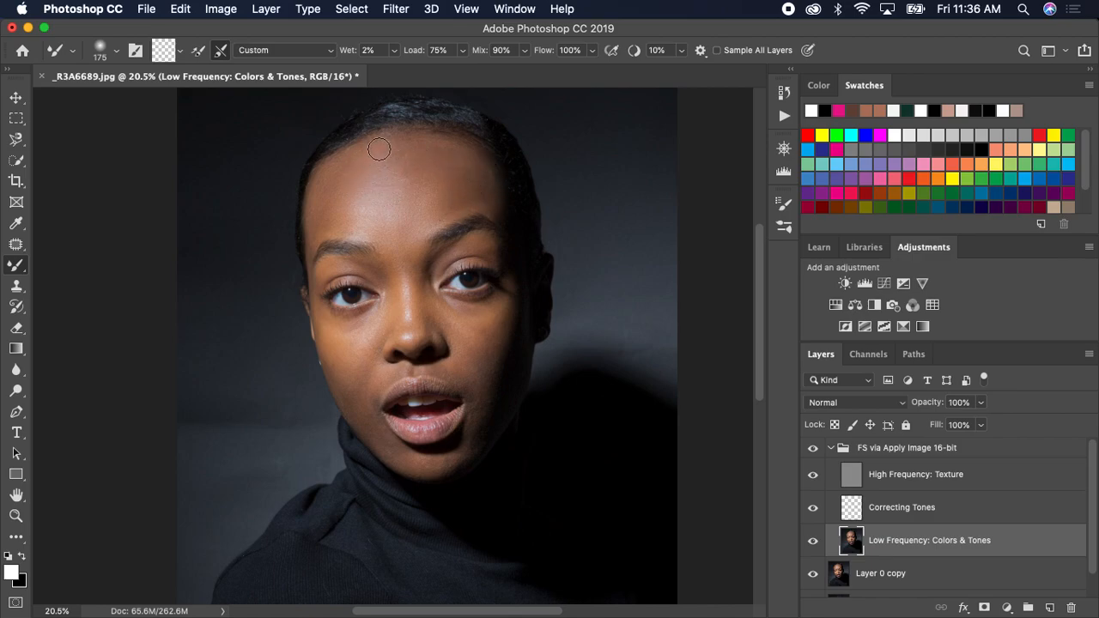
Step: Blend the tones of the upper forehead and the nose bridge beside the eye, reducing the Mixer Brush to size 90
key("bracketright")
key("bracketright")
key("bracketright")
key("bracketleft")
key("bracketleft")
key("bracketleft")
key("bracketleft")
key("bracketleft")
key("bracketright")
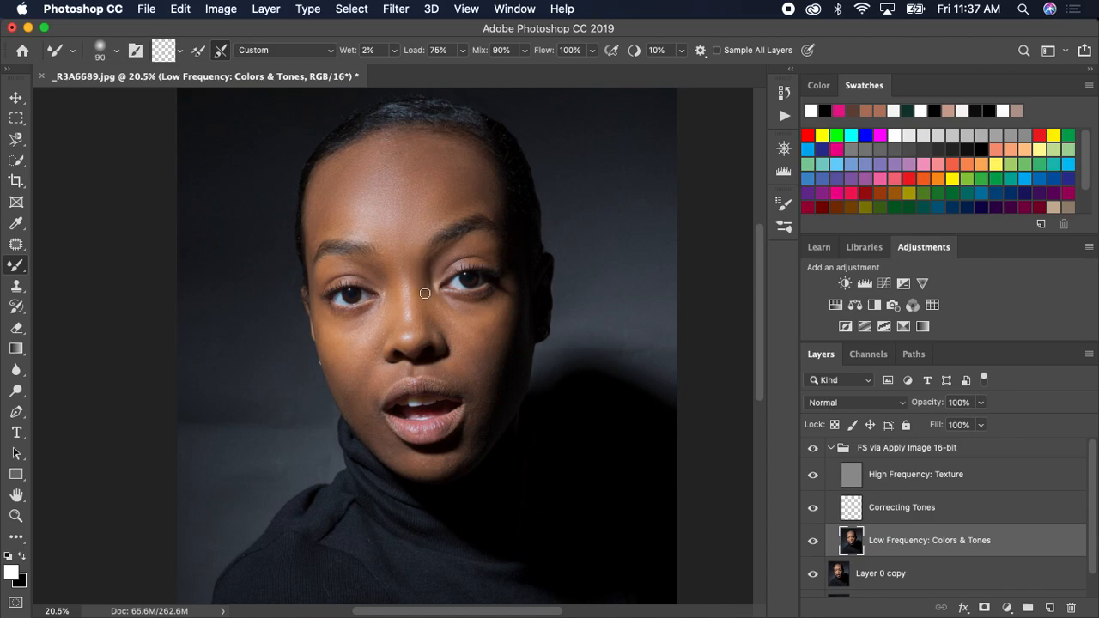
Step: Smooth the tones from the nose bridge down to the mouth corner, adjusting the Mixer Brush size up to 150
key("bracketright")
key("bracketright")
key("bracketright")
key("bracketright")
key("bracketleft")
key("bracketleft")
key("bracketleft")
key("bracketright")
key("bracketright")
key("bracketleft")
key("bracketleft")
key("bracketleft")
key("bracketright")
key("bracketright")
key("bracketright")
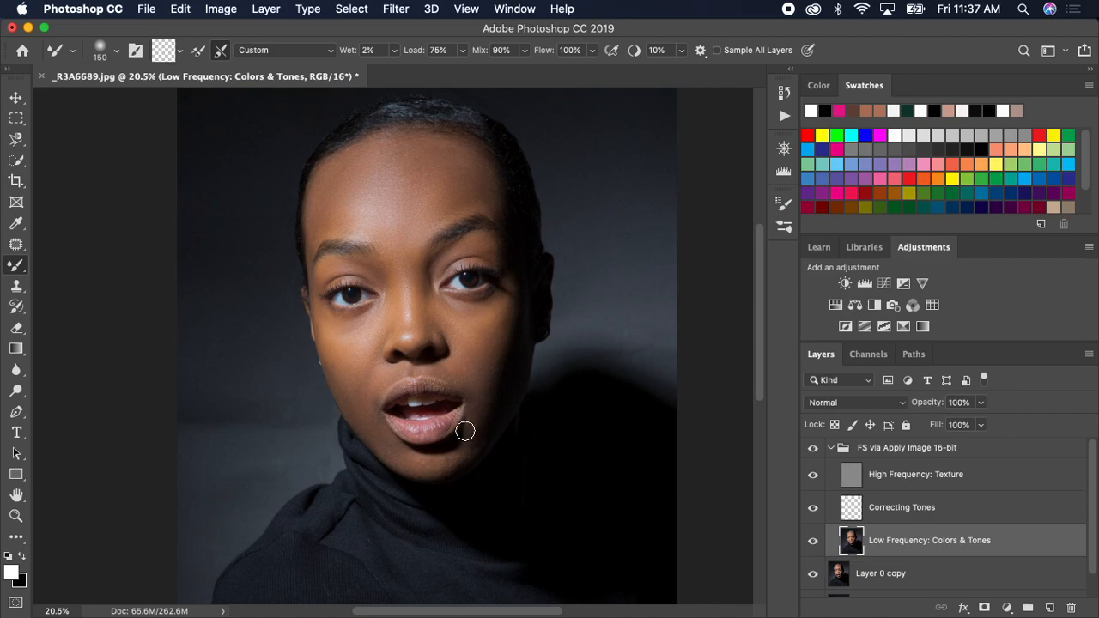
Step: Refine the skin tones around the shadowed mouth corner, bringing the Mixer Brush down to size 100
key("bracketleft")
key("bracketleft")
key("bracketright")
key("bracketright")
key("bracketright")
key("bracketright")
key("bracketleft")
key("bracketleft")
key("bracketleft")
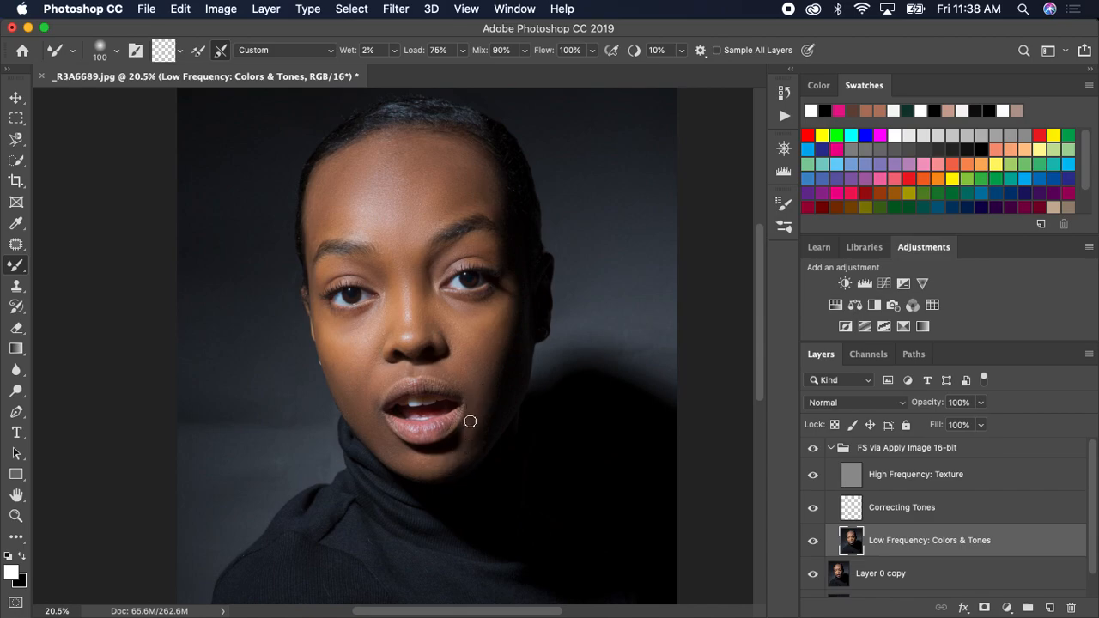
Step: Even out the remaining tone transitions on the face, resizing the Mixer Brush as needed and finishing at size 125
key("bracketright")
key("bracketright")
key("bracketleft")
key("bracketleft")
key("bracketleft")
key("bracketright")
key("bracketright")
key("bracketright")
key("bracketright")
key("bracketleft")
key("bracketleft")
key("bracketleft")
key("bracketleft")
key("bracketright")
key("bracketright")
key("bracketright")
key("bracketleft")
Step: Merge the FS via Apply Image 16-bit group into a single layer and duplicate the merged layer
left_click(844, 447)
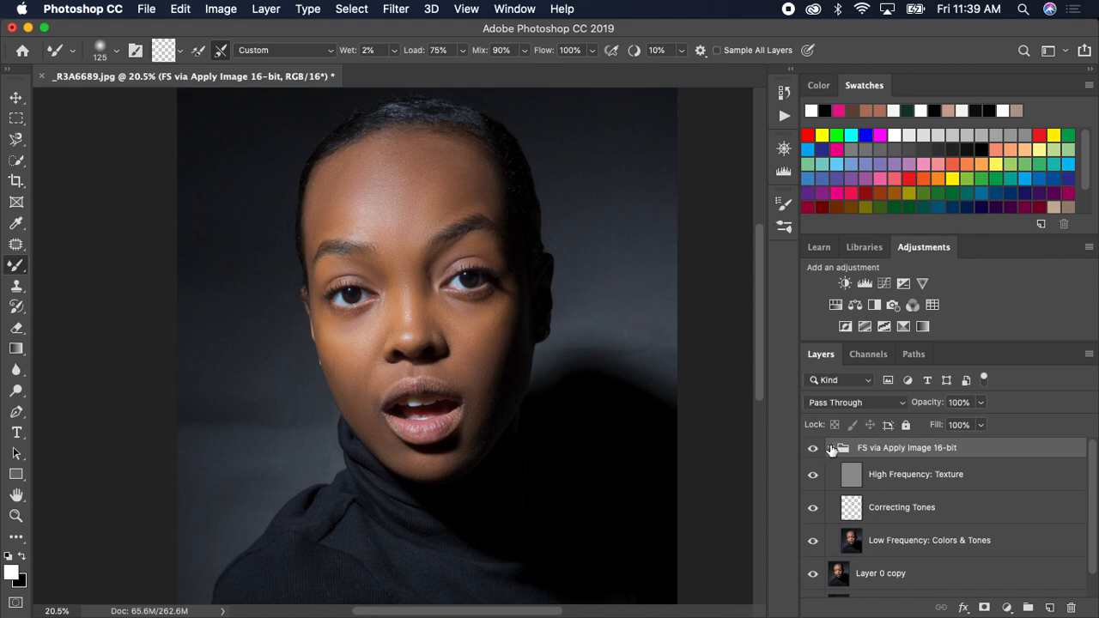
left_click(830, 448)
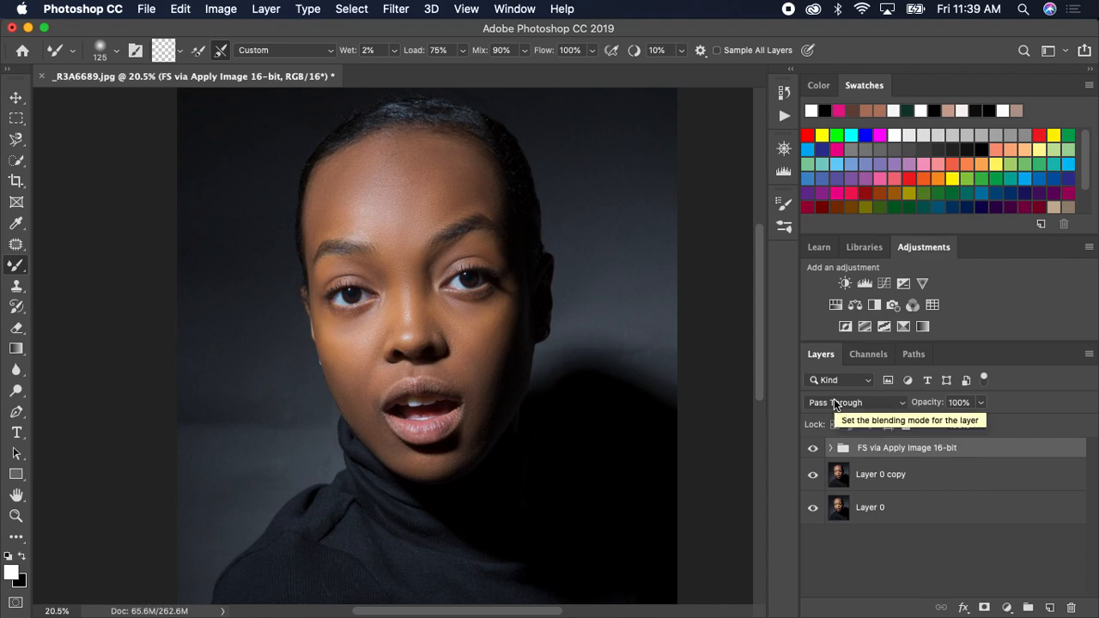
right_click(879, 448)
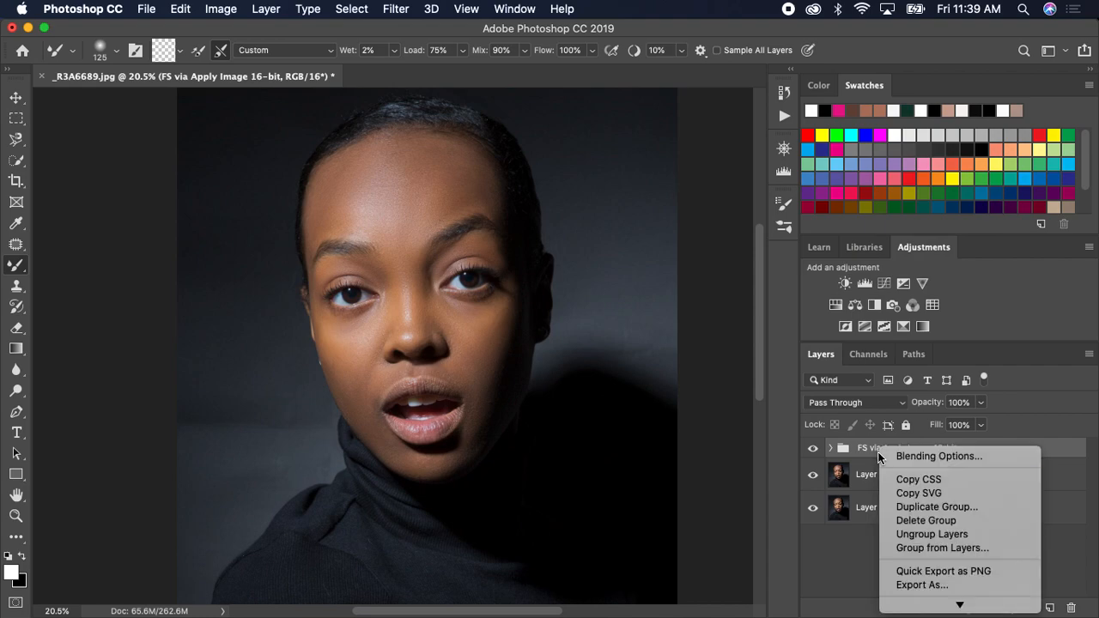
mouse_move(904, 606)
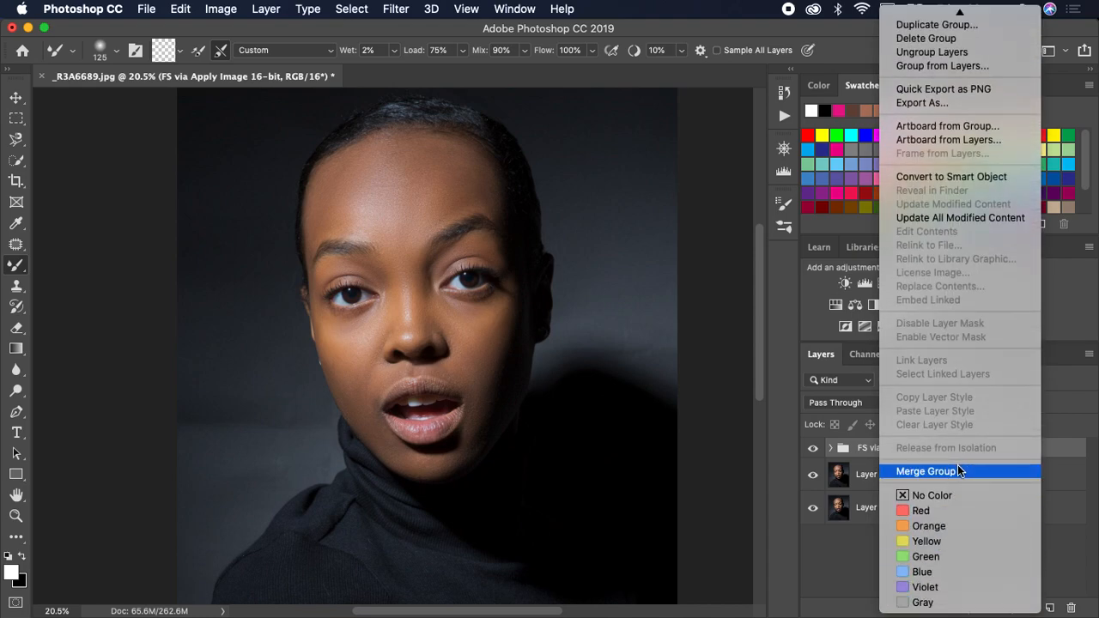
left_click(956, 467)
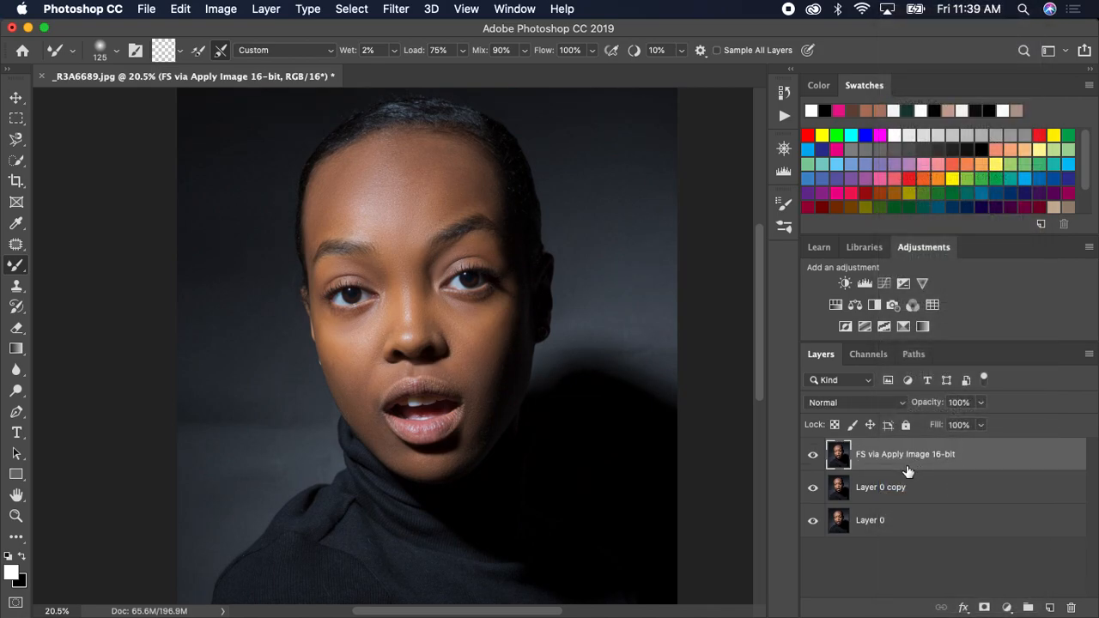
key("super+j")
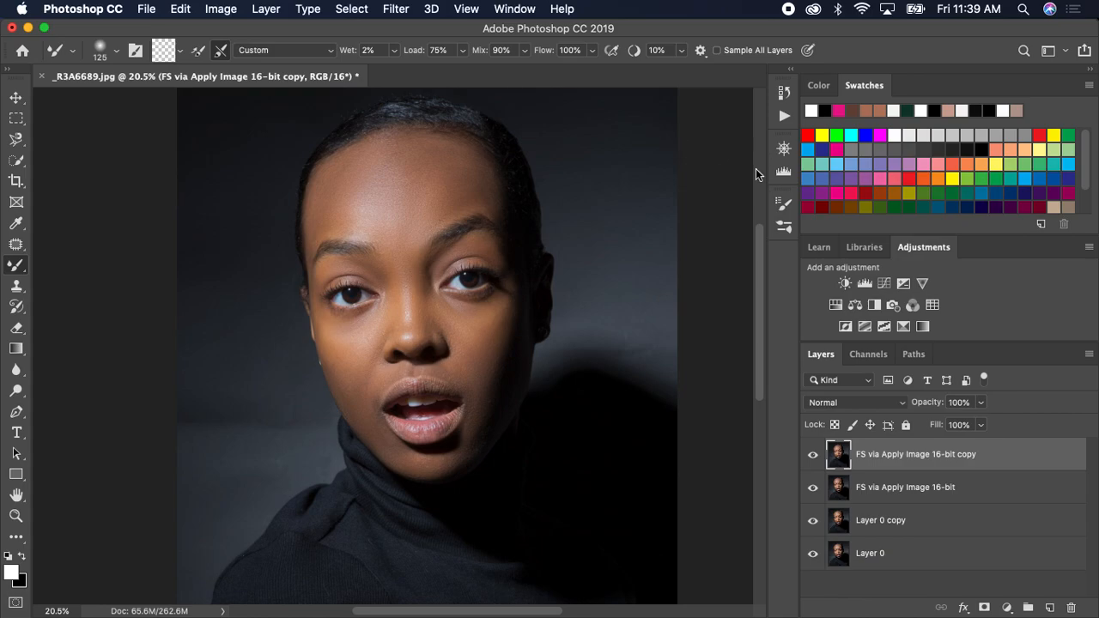
Step: Run D&B Curves Setup from the BEAUTY RETOUCH extension, load its dodge and burn brush, and close the extension
left_click(518, 10)
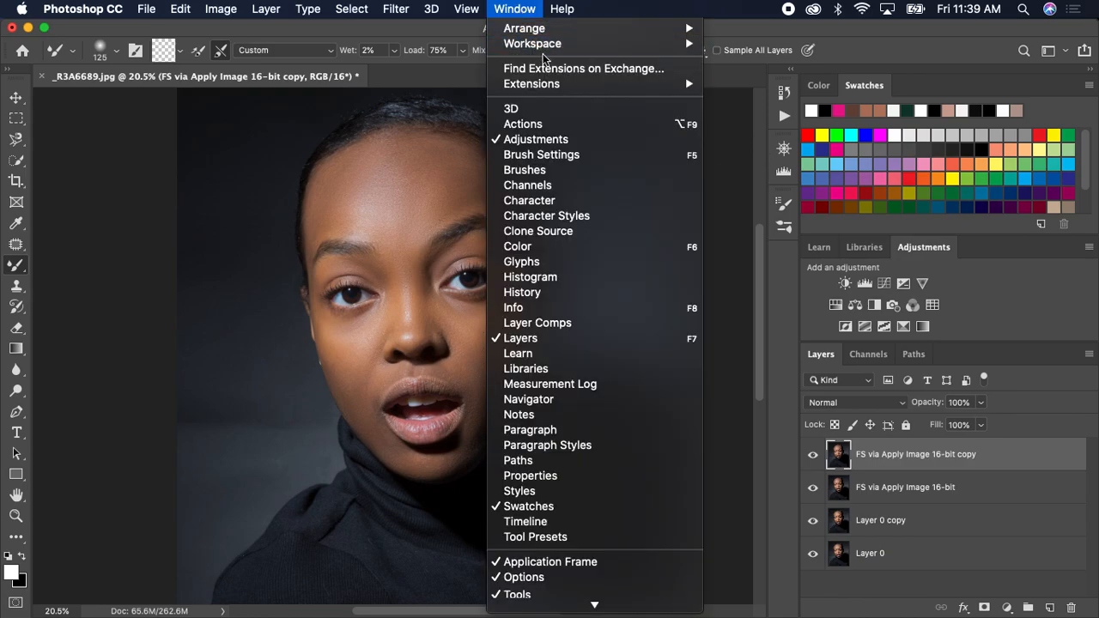
mouse_move(625, 90)
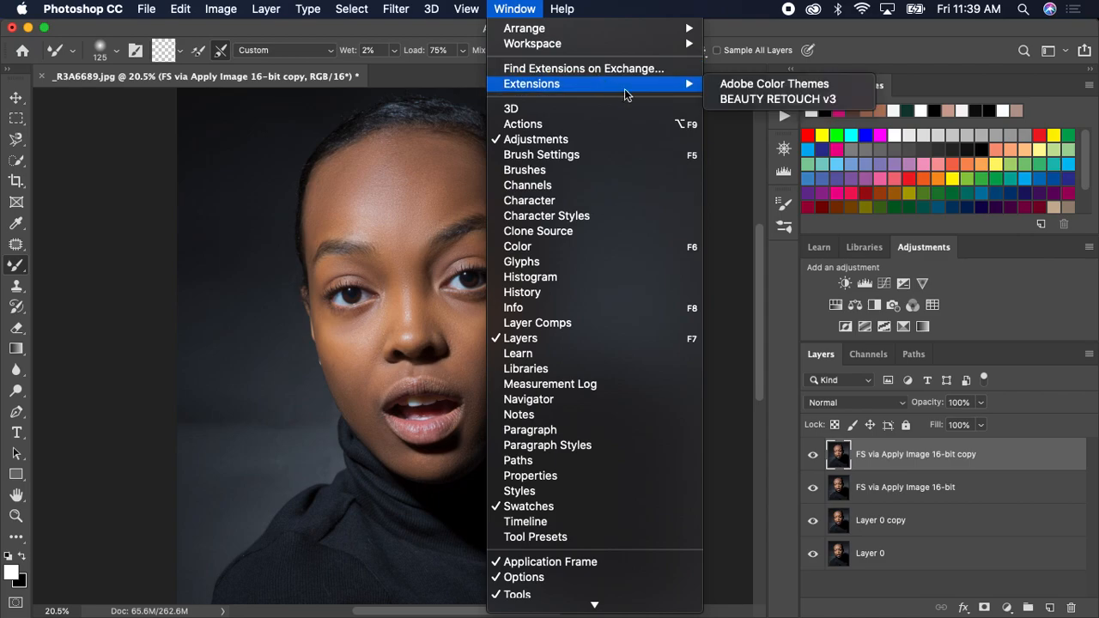
left_click(739, 99)
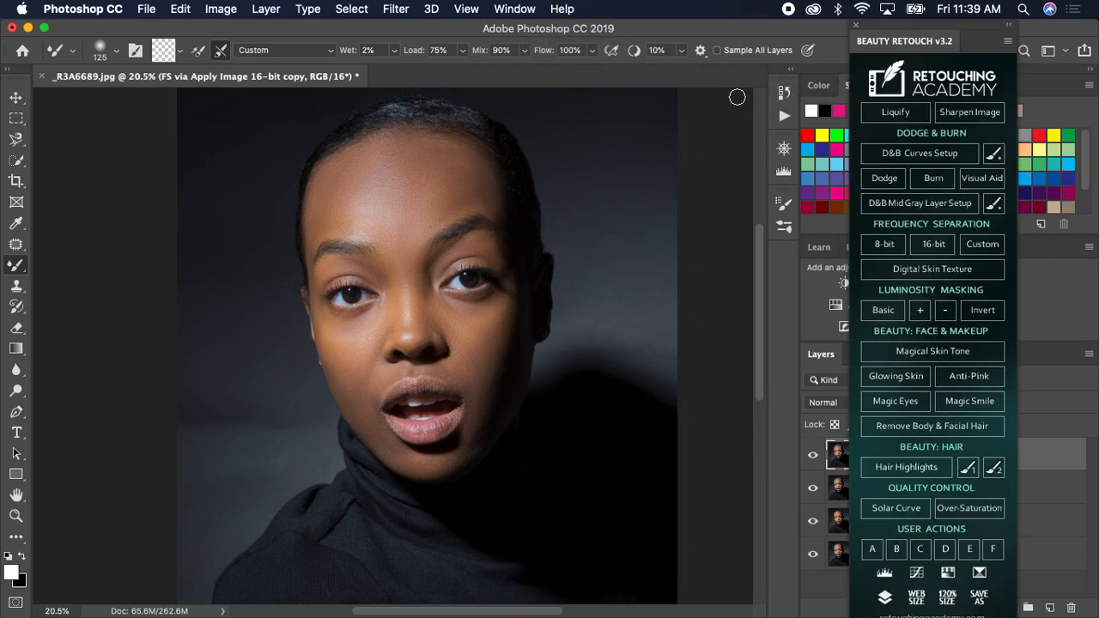
left_click(937, 151)
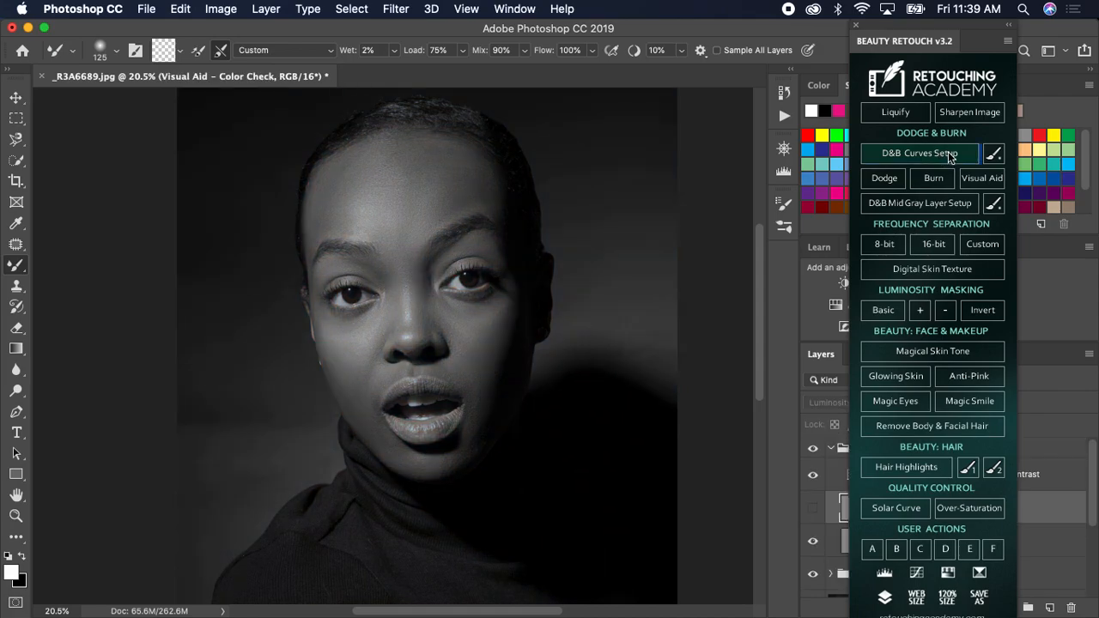
left_click(994, 154)
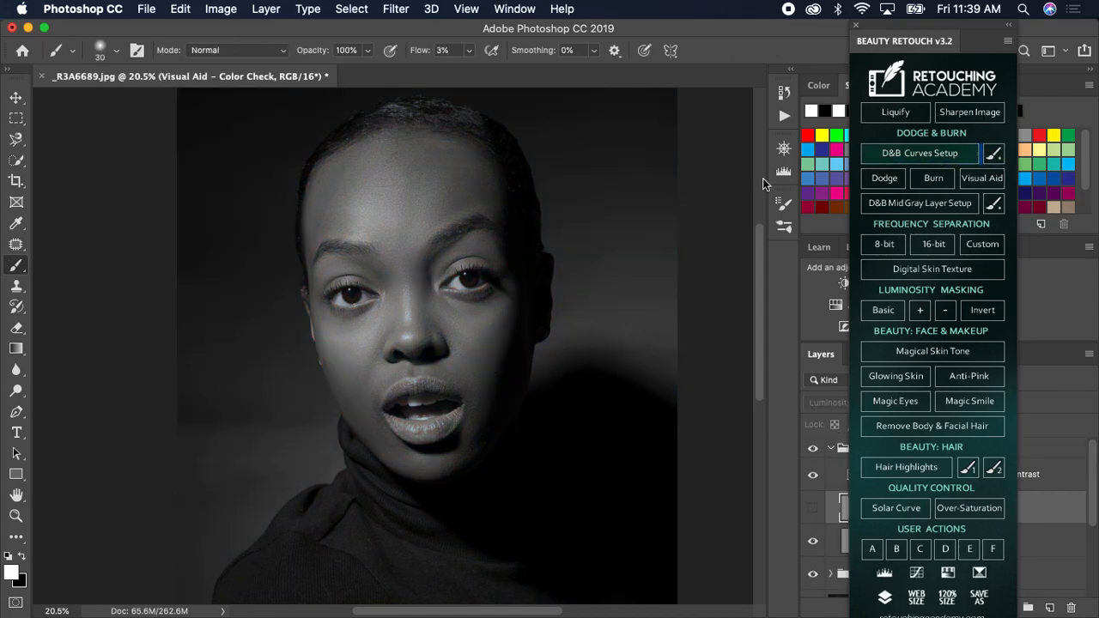
left_click(860, 26)
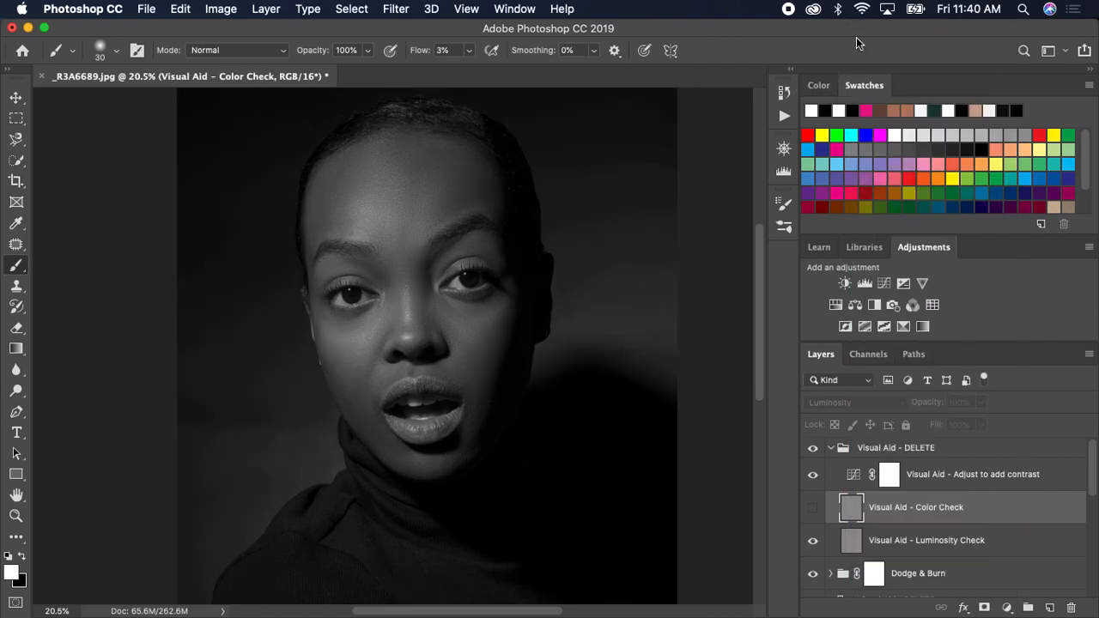
Step: Target the Burn Curve mask inside the upper Dodge & Burn group and make white the foreground color
left_click(831, 448)
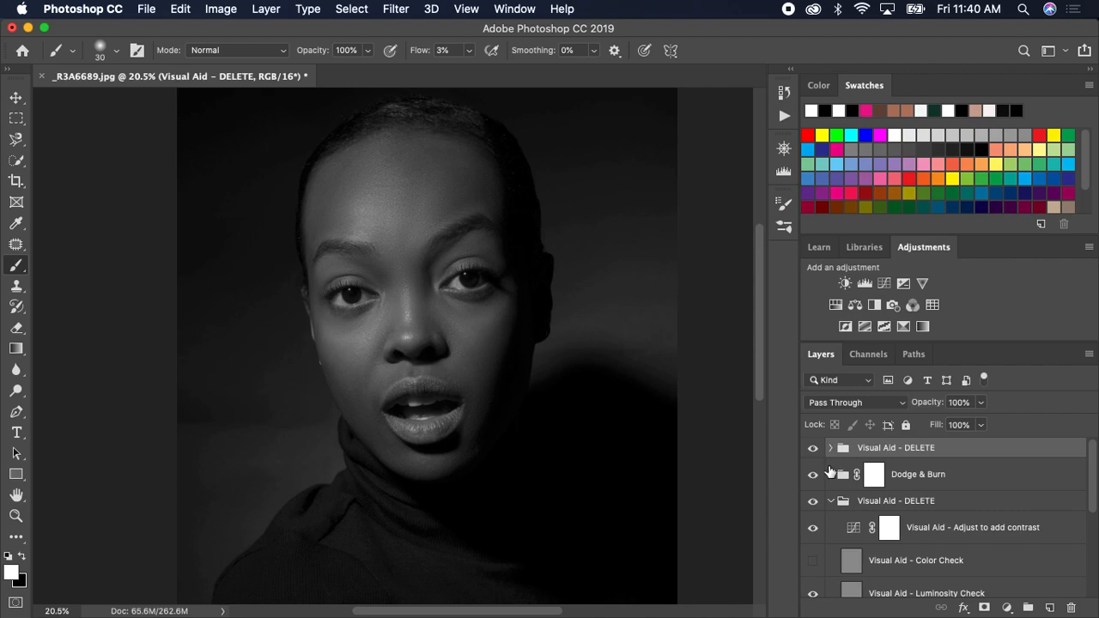
left_click(830, 474)
left_click(885, 537)
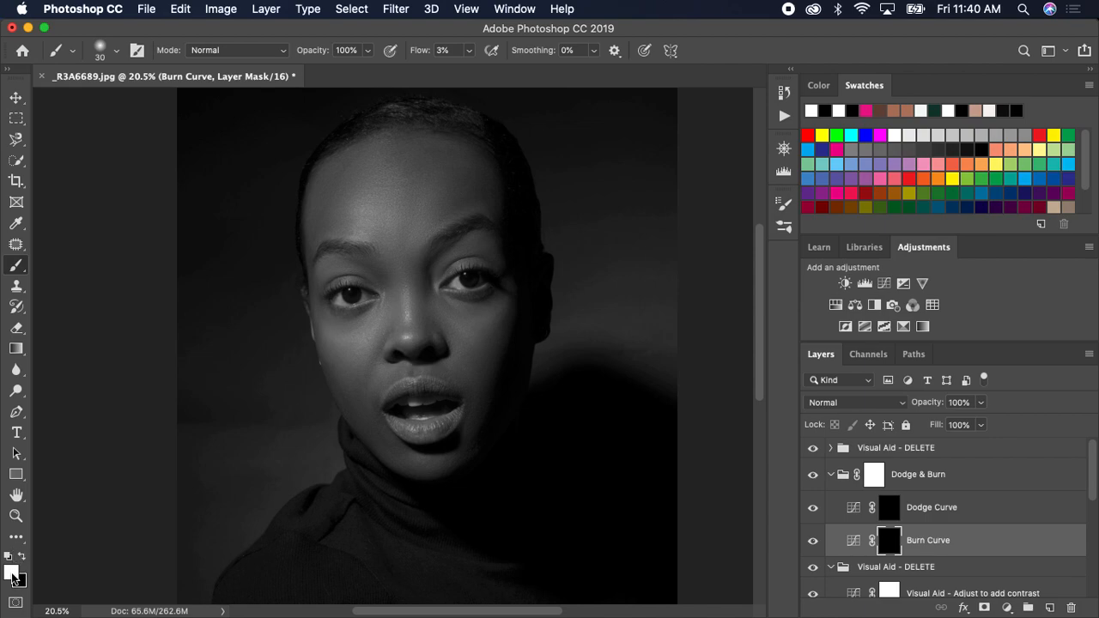
key("x")
key("x")
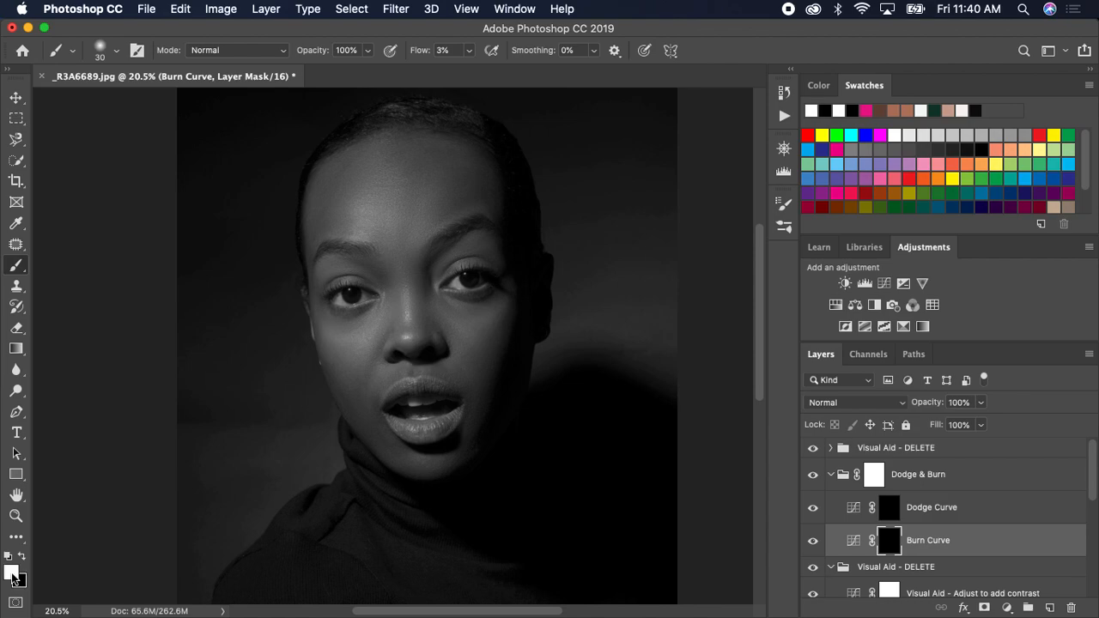
key("x")
key("x")
key("x")
key("x")
key("x")
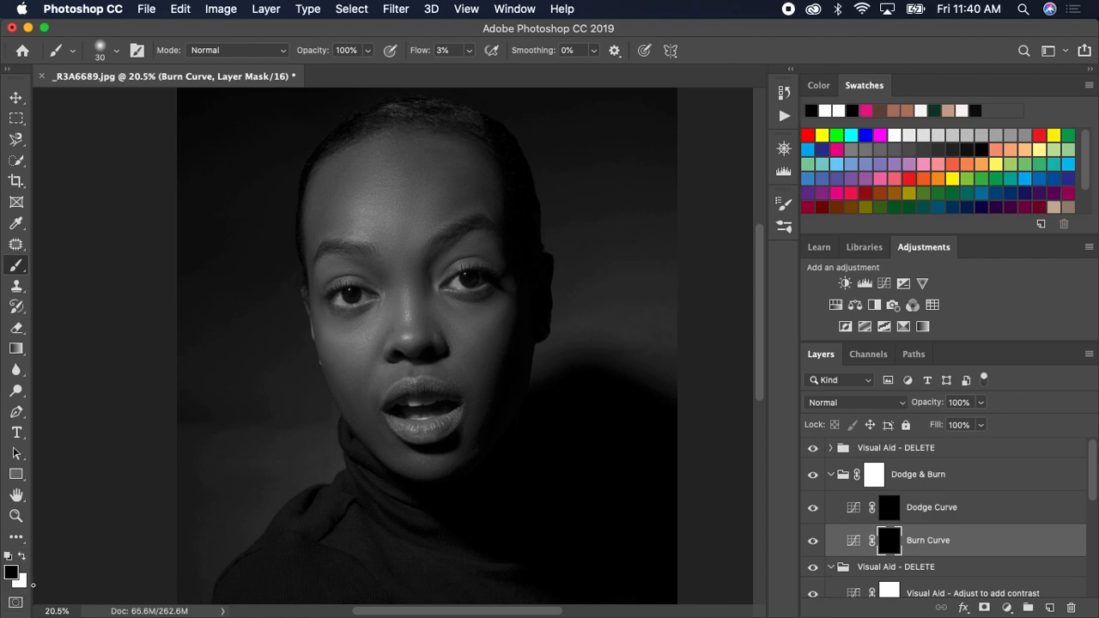
key("x")
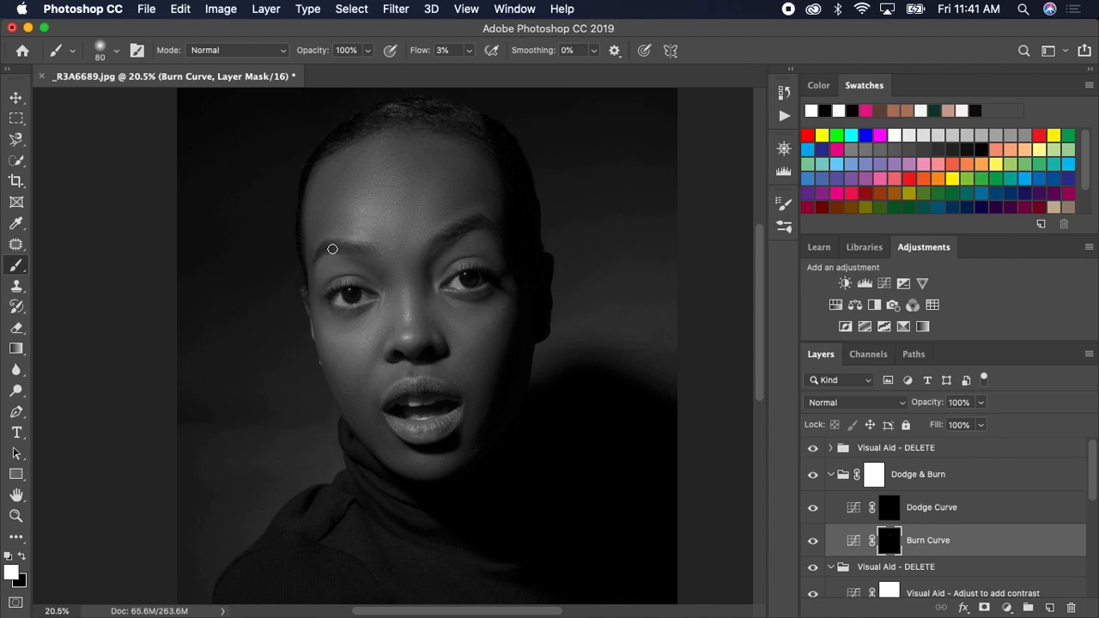
Step: Paint on the Burn Curve mask to darken the inner brow area and the nose bridge, resizing the brush as needed
key("bracketright")
key("bracketright")
mouse_move(375, 264)
left_mouse_down()
mouse_move(451, 245)
mouse_move(460, 269)
mouse_move(449, 255)
mouse_move(421, 287)
mouse_move(439, 249)
mouse_move(388, 273)
mouse_move(393, 293)
mouse_move(375, 266)
left_mouse_up()
key("bracketleft")
left_click_drag(424, 275, 396, 282)
left_click_drag(393, 320, 398, 290)
Step: Enlarge the brush to size 200 and burn the outer forehead along the hairline on the lit side
key("bracketleft")
key("bracketleft")
key("bracketleft")
key("bracketleft")
key("bracketright")
key("bracketright")
key("bracketright")
key("bracketright")
key("bracketright")
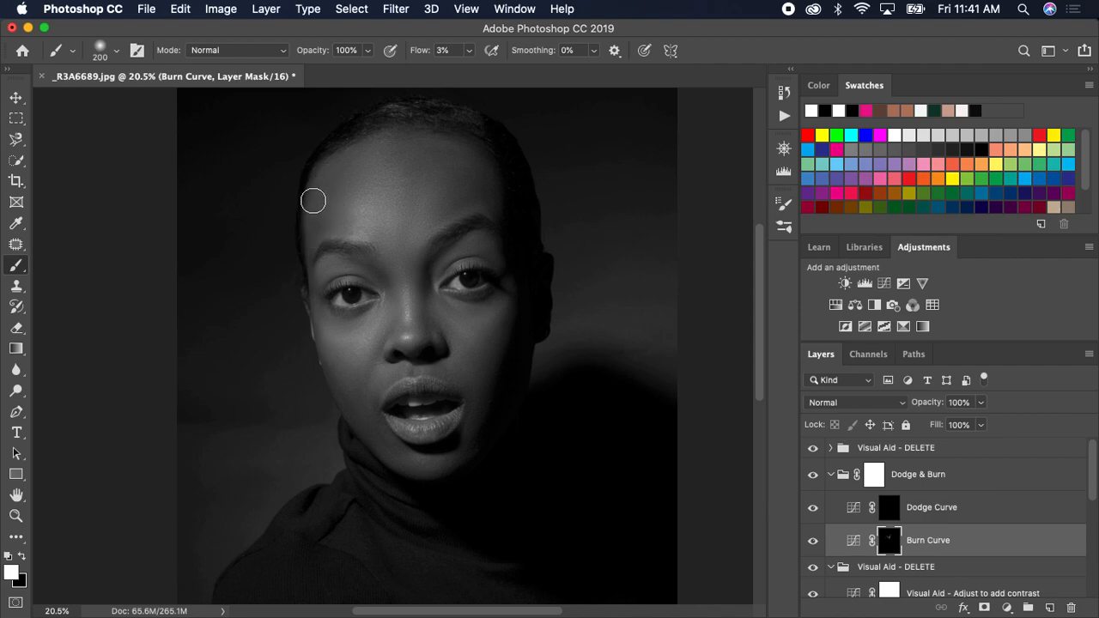
mouse_move(395, 148)
left_mouse_down()
mouse_move(459, 154)
mouse_move(480, 182)
mouse_move(462, 149)
mouse_move(482, 201)
mouse_move(477, 169)
mouse_move(392, 142)
mouse_move(349, 169)
mouse_move(390, 140)
mouse_move(401, 145)
mouse_move(353, 172)
mouse_move(380, 133)
mouse_move(331, 167)
mouse_move(346, 147)
mouse_move(319, 206)
mouse_move(325, 170)
mouse_move(311, 227)
mouse_move(427, 170)
mouse_move(492, 161)
mouse_move(485, 214)
mouse_move(481, 171)
mouse_move(490, 199)
mouse_move(444, 141)
mouse_move(431, 163)
mouse_move(433, 145)
mouse_move(451, 142)
mouse_move(403, 139)
mouse_move(348, 199)
left_mouse_up()
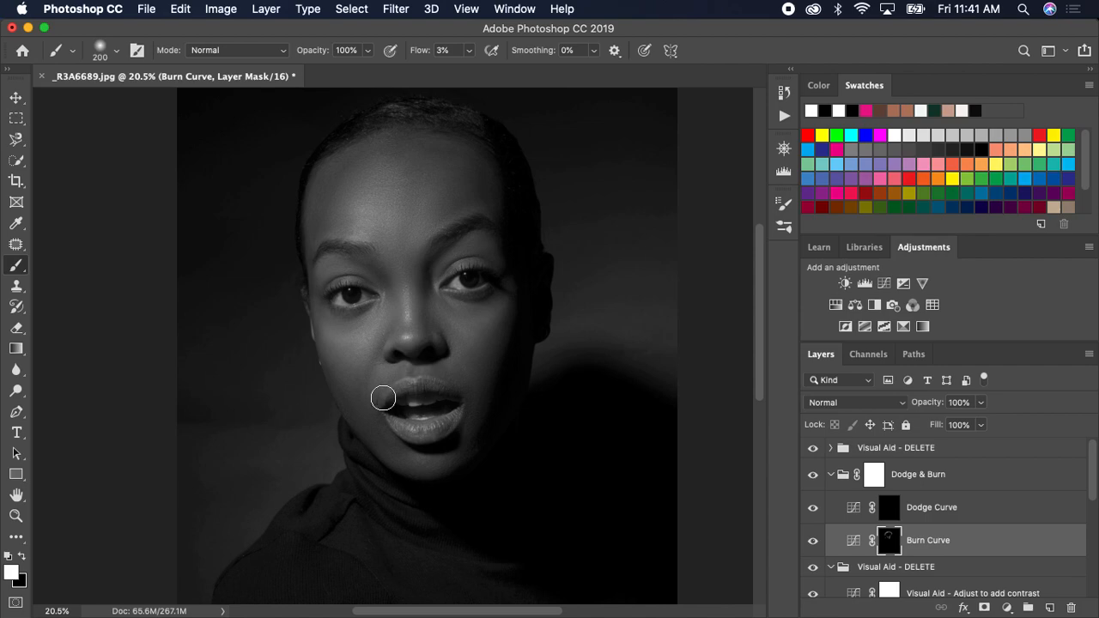
Step: Burn the outer edges of both cheeks with the brush at size 150
key("bracketleft")
key("bracketleft")
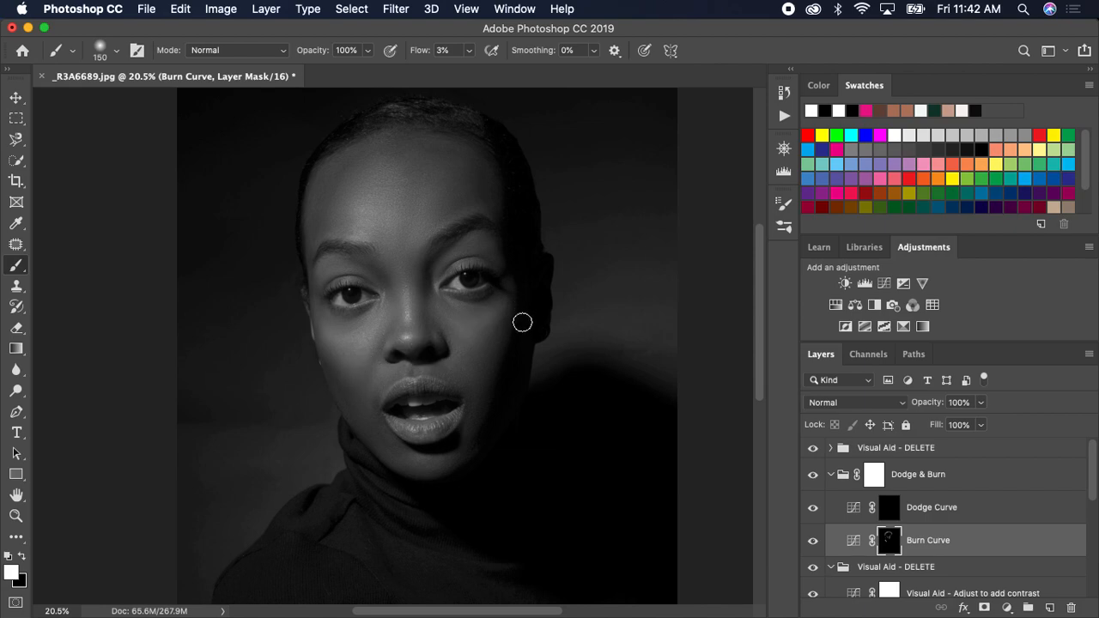
mouse_move(511, 334)
left_mouse_down()
mouse_move(497, 377)
mouse_move(514, 324)
mouse_move(491, 386)
mouse_move(511, 348)
mouse_move(498, 358)
left_mouse_up()
mouse_move(335, 354)
left_mouse_down()
mouse_move(327, 361)
mouse_move(343, 382)
mouse_move(328, 364)
left_mouse_up()
Step: Refine the burned shading in smaller facial areas, varying the brush down to size 80 and finishing at size 100
key("bracketleft")
key("bracketleft")
key("bracketleft")
key("bracketright")
key("bracketright")
key("bracketleft")
key("bracketleft")
key("bracketright")
key("bracketright")
key("bracketright")
key("bracketright")
key("bracketleft")
key("bracketleft")
key("bracketleft")
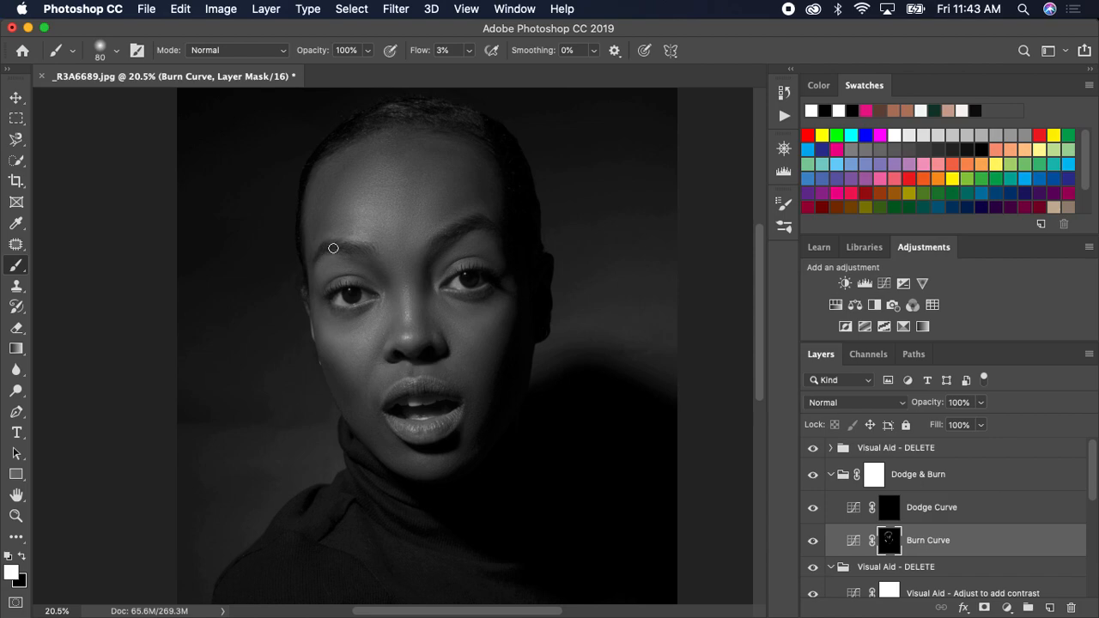
key("bracketright")
key("bracketright")
key("bracketright")
key("bracketright")
key("bracketleft")
key("bracketleft")
Step: Target the Dodge Curve mask and brighten the center of the forehead down to the nose bridge with a larger brush
left_click(888, 510)
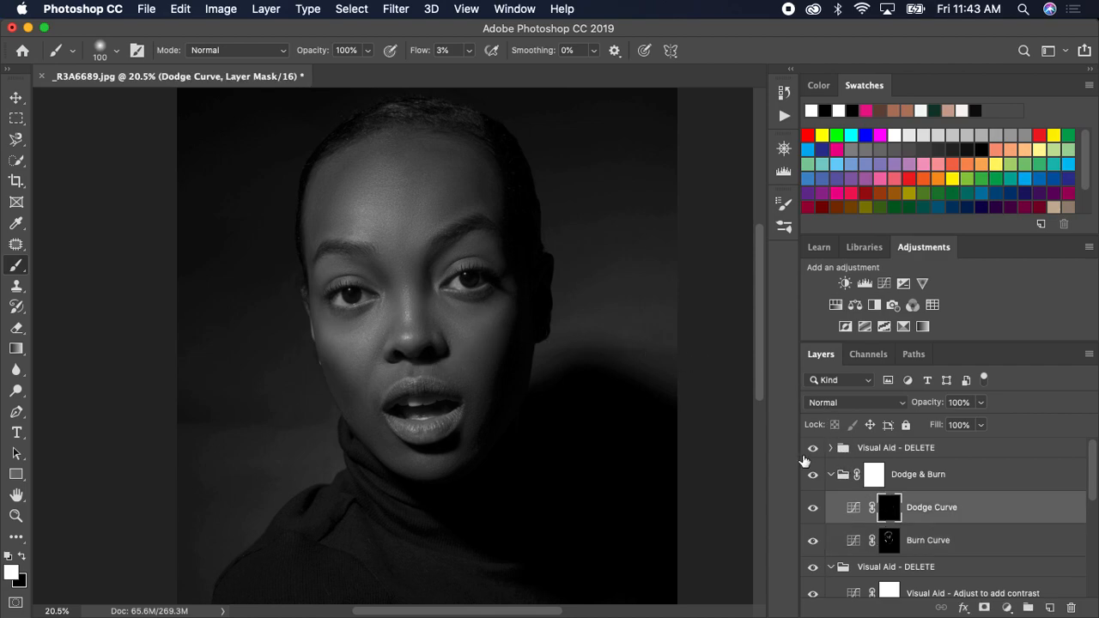
key("bracketright")
key("bracketright")
key("bracketright")
key("bracketright")
key("bracketright")
key("bracketright")
key("bracketright")
mouse_move(373, 212)
left_mouse_down()
mouse_move(341, 223)
mouse_move(346, 214)
mouse_move(313, 297)
mouse_move(376, 206)
mouse_move(395, 229)
mouse_move(388, 208)
mouse_move(392, 224)
mouse_move(367, 203)
mouse_move(398, 249)
mouse_move(375, 198)
mouse_move(400, 249)
mouse_move(413, 251)
mouse_move(401, 329)
mouse_move(411, 279)
left_mouse_up()
Step: Reduce the brush to size 100 and dodge the areas around both eyes
key("bracketleft")
key("bracketleft")
key("bracketleft")
key("bracketleft")
key("bracketleft")
key("bracketleft")
key("bracketleft")
key("bracketleft")
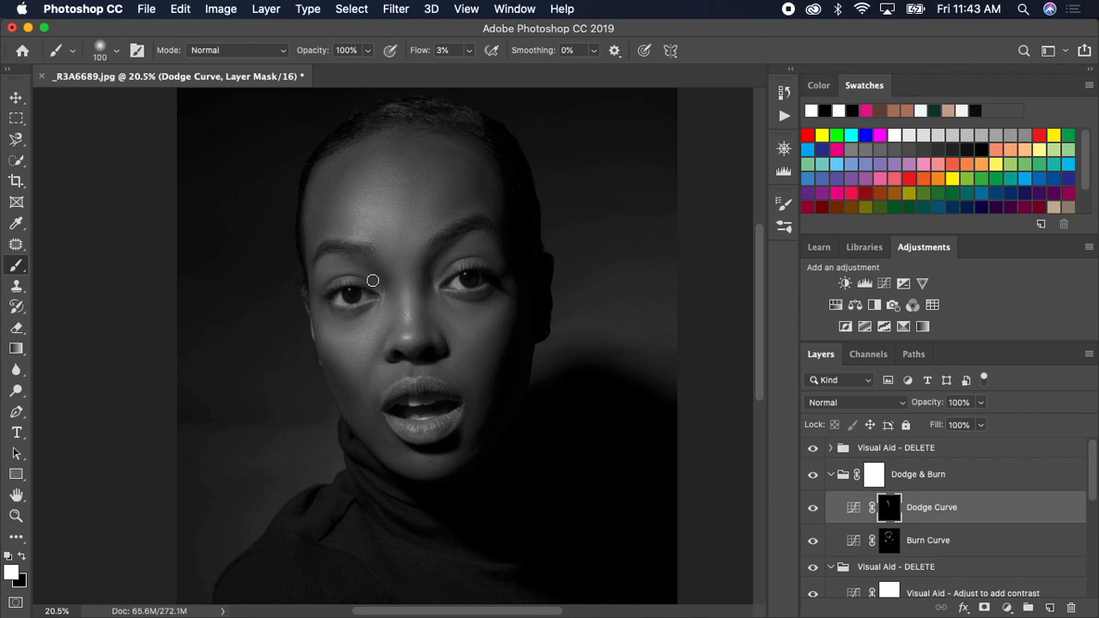
mouse_move(336, 261)
left_mouse_down()
mouse_move(496, 244)
mouse_move(467, 243)
mouse_move(487, 240)
mouse_move(474, 252)
mouse_move(479, 288)
left_mouse_up()
Step: Dodge the small highlights around the upper lip, reducing the brush to size 70 and below
key("bracketright")
key("bracketleft")
key("bracketleft")
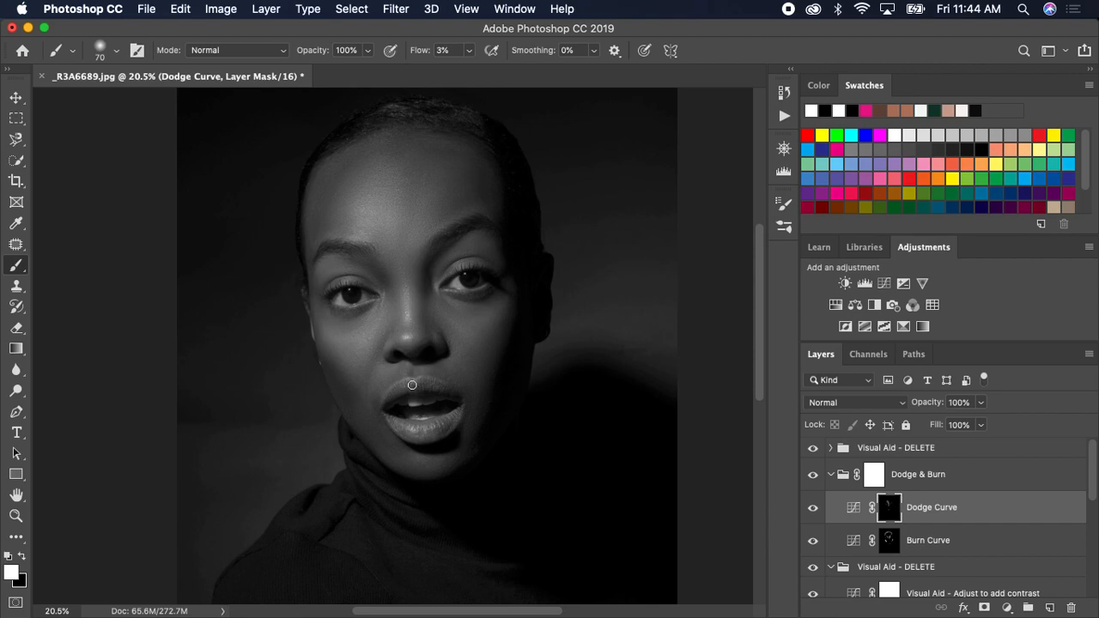
key("bracketleft")
key("bracketleft")
key("bracketleft")
Step: Enlarge the brush to size 175 and dodge the chin and the skin beside the mouth
key("bracketright")
key("bracketright")
key("bracketright")
key("bracketright")
key("bracketright")
key("bracketright")
key("bracketright")
key("bracketright")
mouse_move(420, 459)
left_mouse_down()
mouse_move(386, 446)
mouse_move(440, 457)
mouse_move(451, 446)
mouse_move(393, 439)
left_mouse_up()
left_click_drag(362, 419, 396, 441)
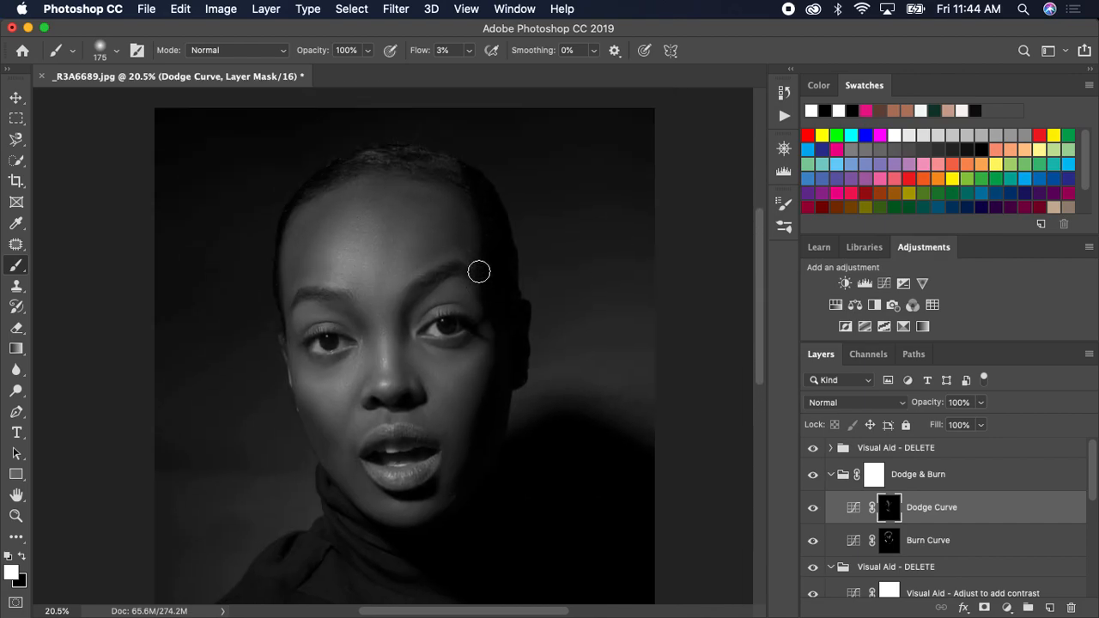
Step: Try deleting the upper Visual Aid - DELETE group and undo the deletion
left_click(830, 474)
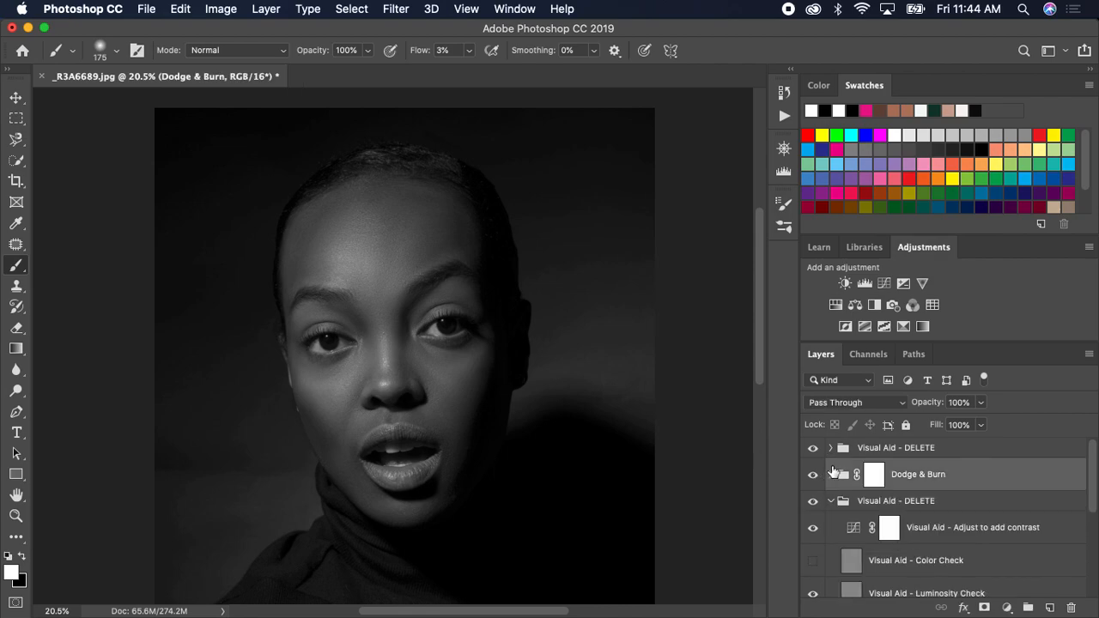
left_click(884, 441)
key("Delete")
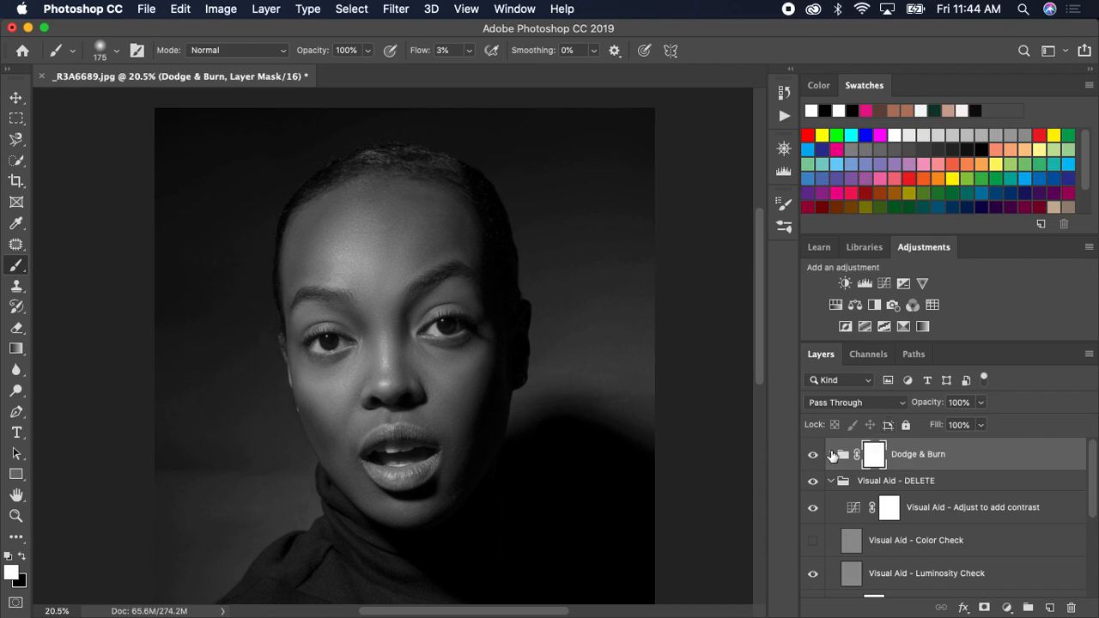
key("super+z")
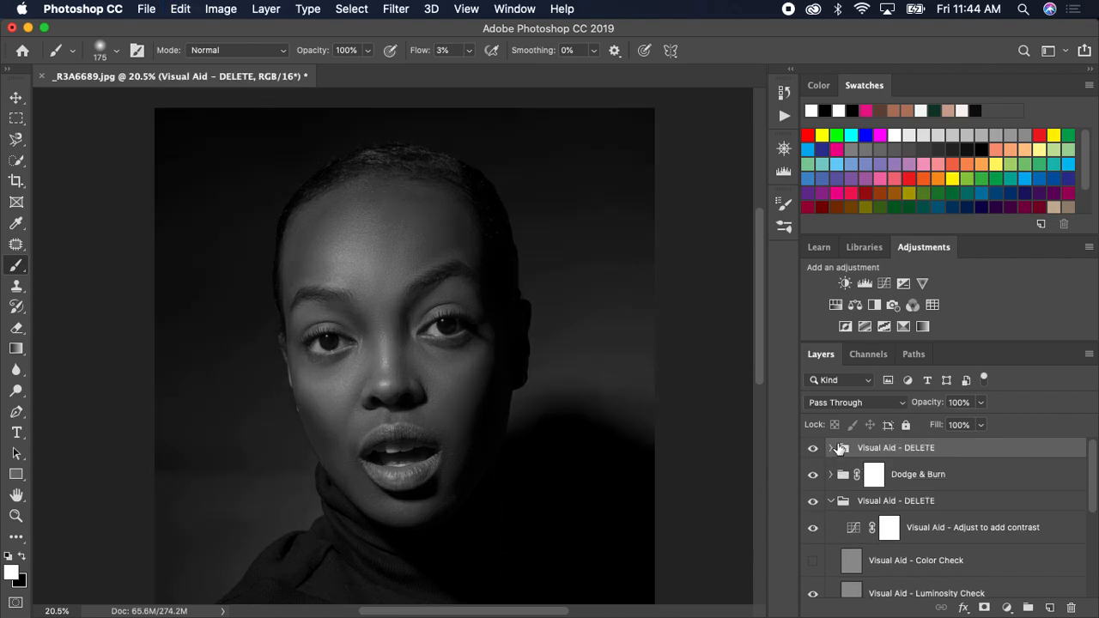
Step: Collapse the lower Visual Aid - DELETE group and expand the lower Dodge & Burn group
double_click(828, 474)
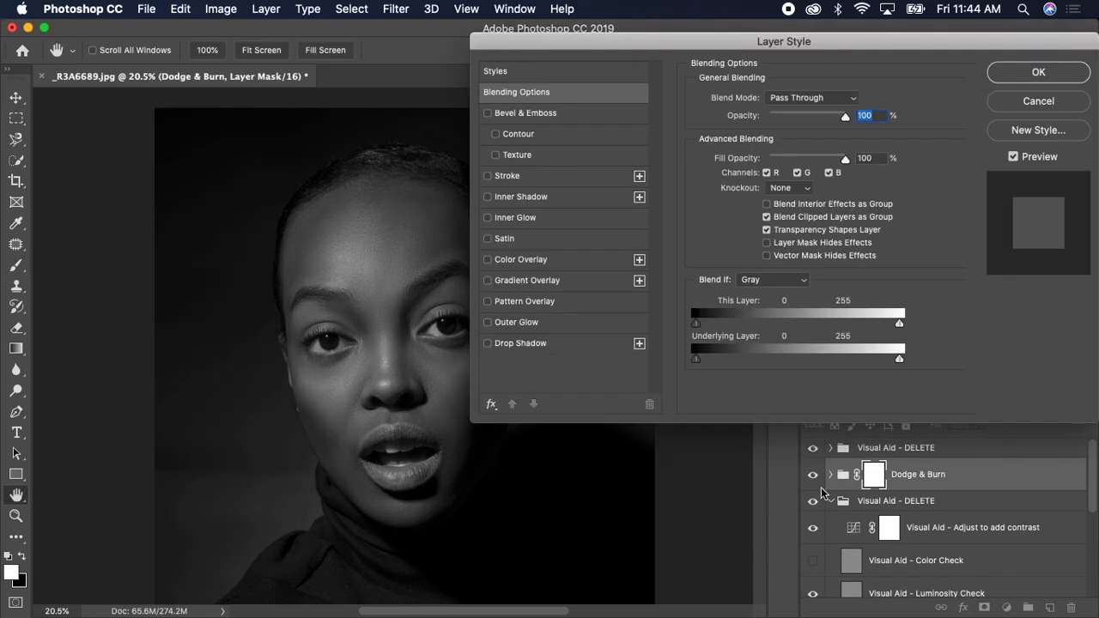
left_click(1017, 107)
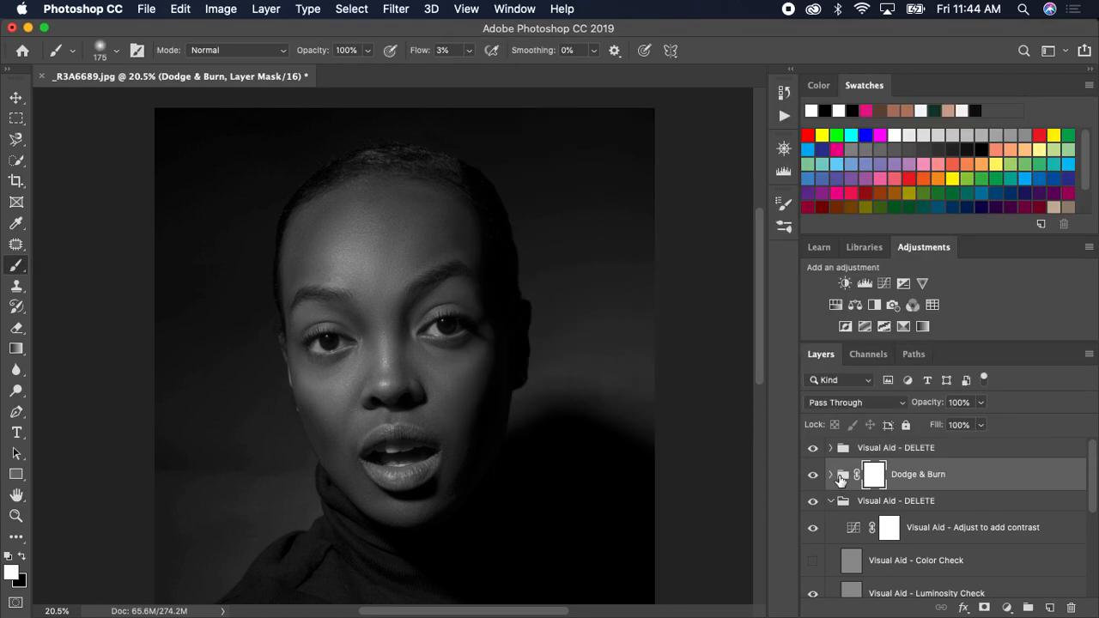
left_click(830, 502)
left_click(831, 502)
left_click(830, 501)
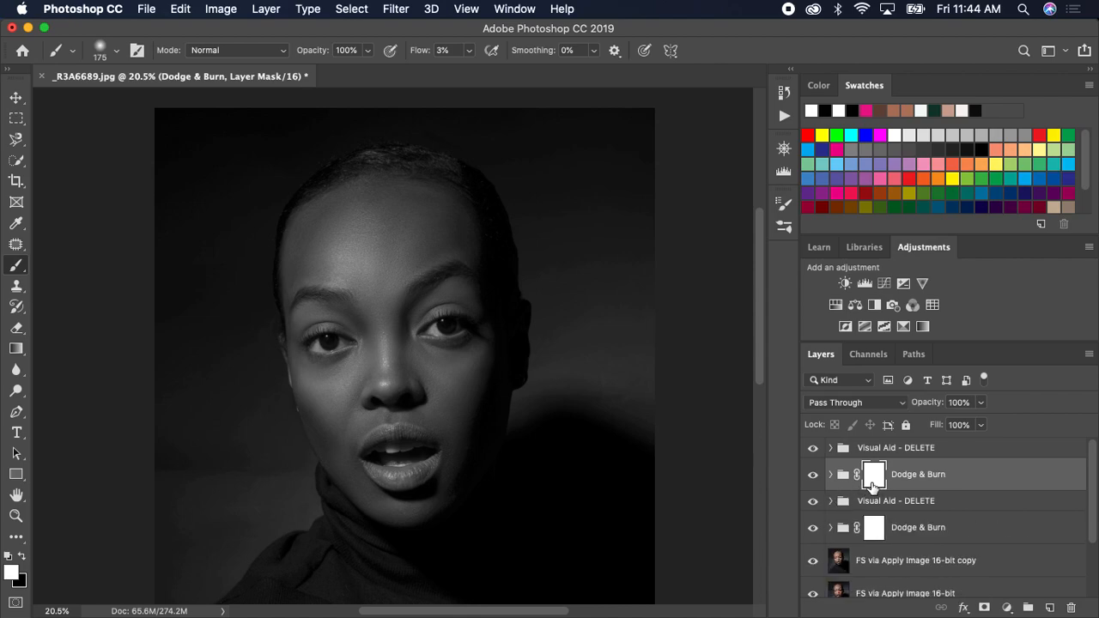
left_click(830, 527)
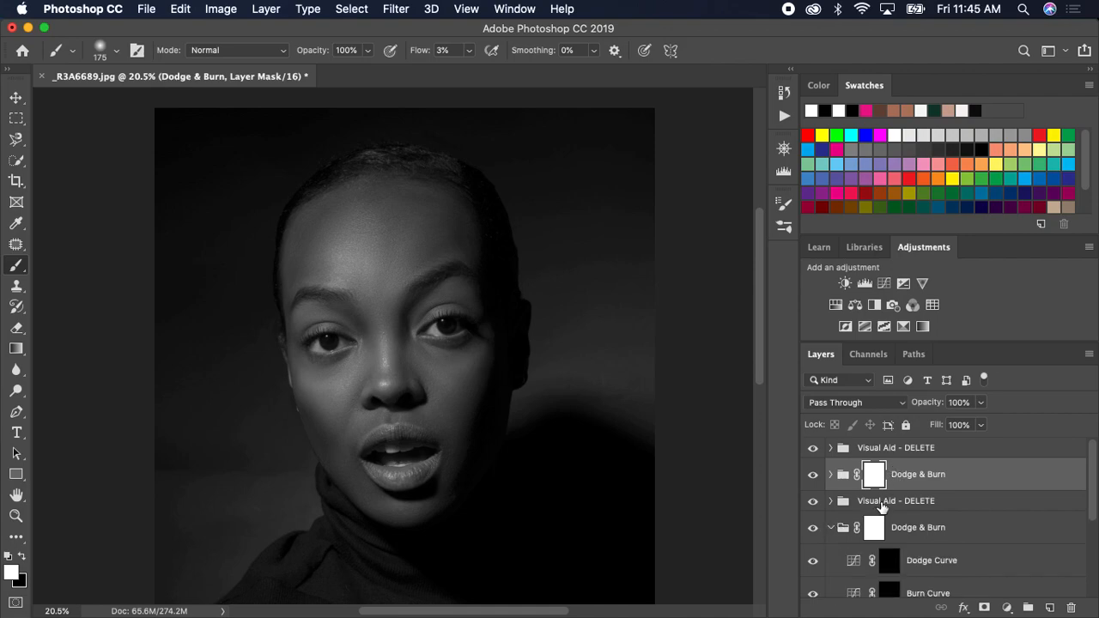
Step: Examine the contents of the duplicated Dodge & Burn and Visual Aid - DELETE groups, ending on the upper Dodge & Burn group
scroll(882, 498, "down", 1)
scroll(882, 498, "down", 3)
scroll(863, 490, "up", 4)
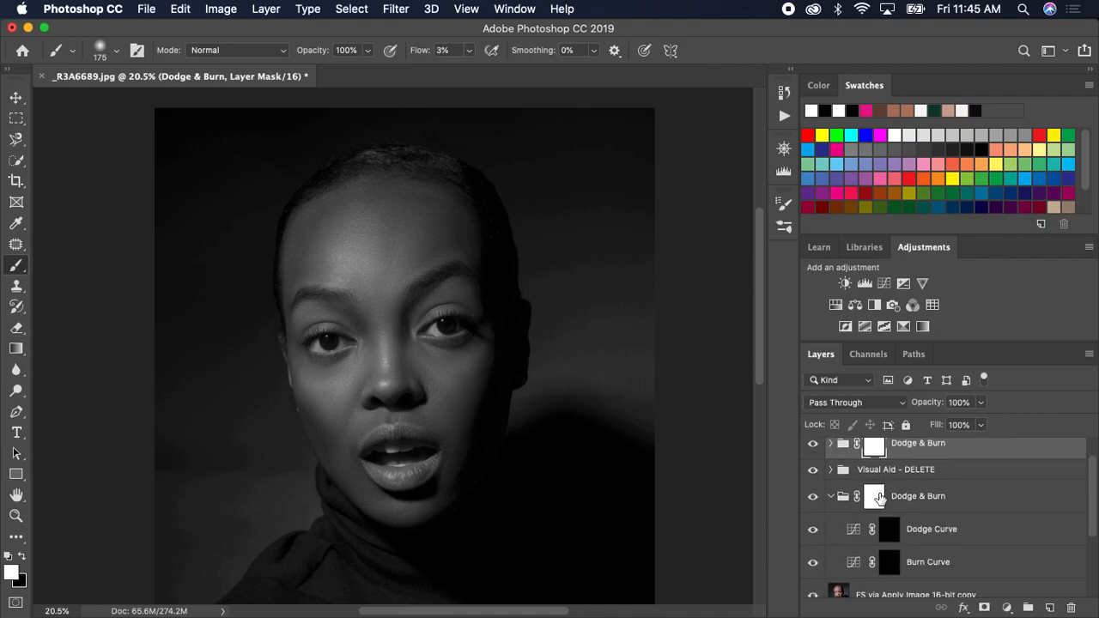
left_click(829, 501)
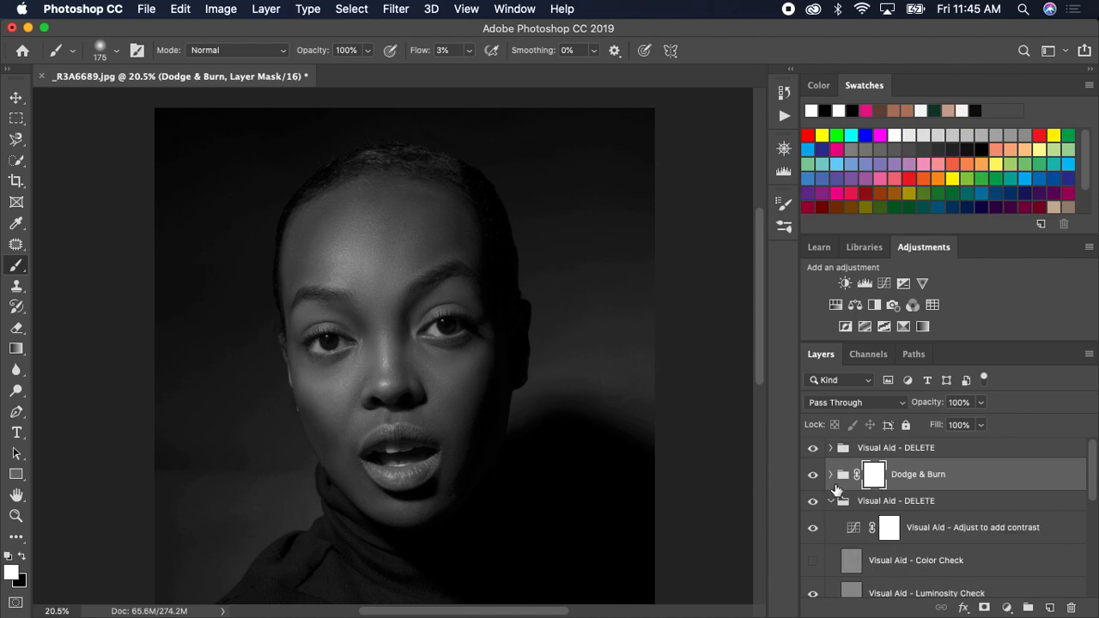
left_click(830, 475)
left_click(829, 476)
left_click(830, 501)
left_click(900, 490)
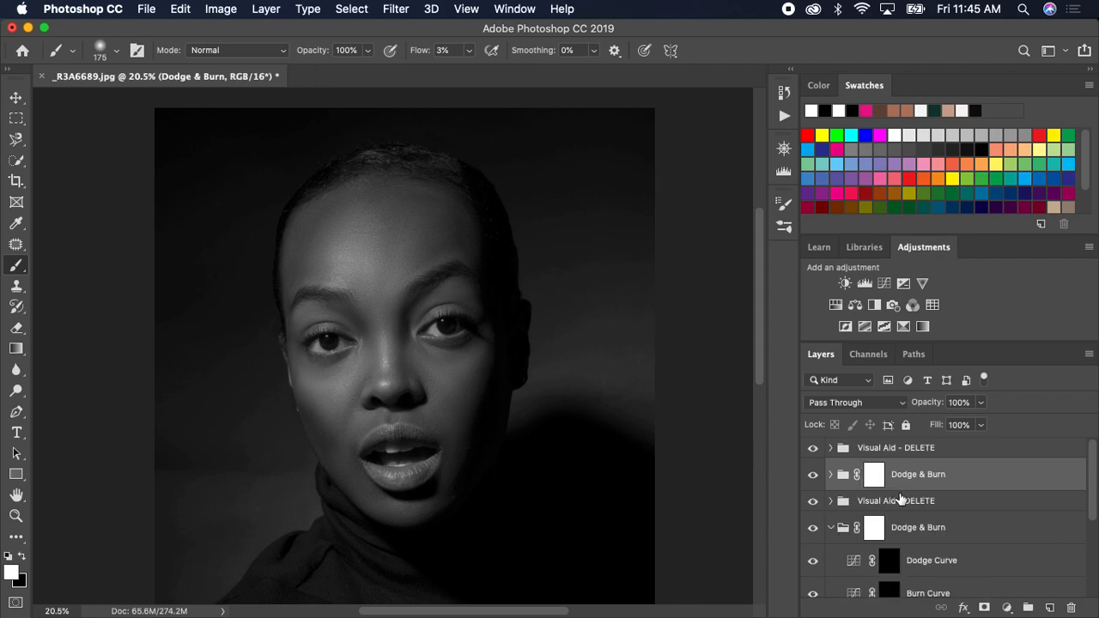
Step: Delete the lower Visual Aid - DELETE group and the lower Dodge & Burn group with unpainted curve masks
left_click(898, 502)
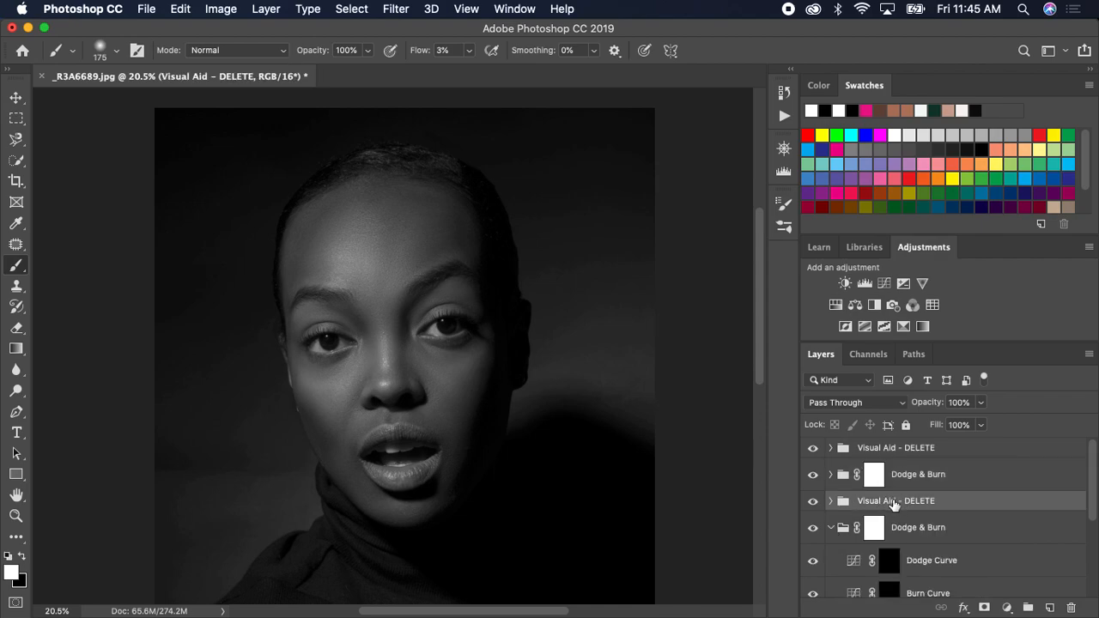
key("Delete")
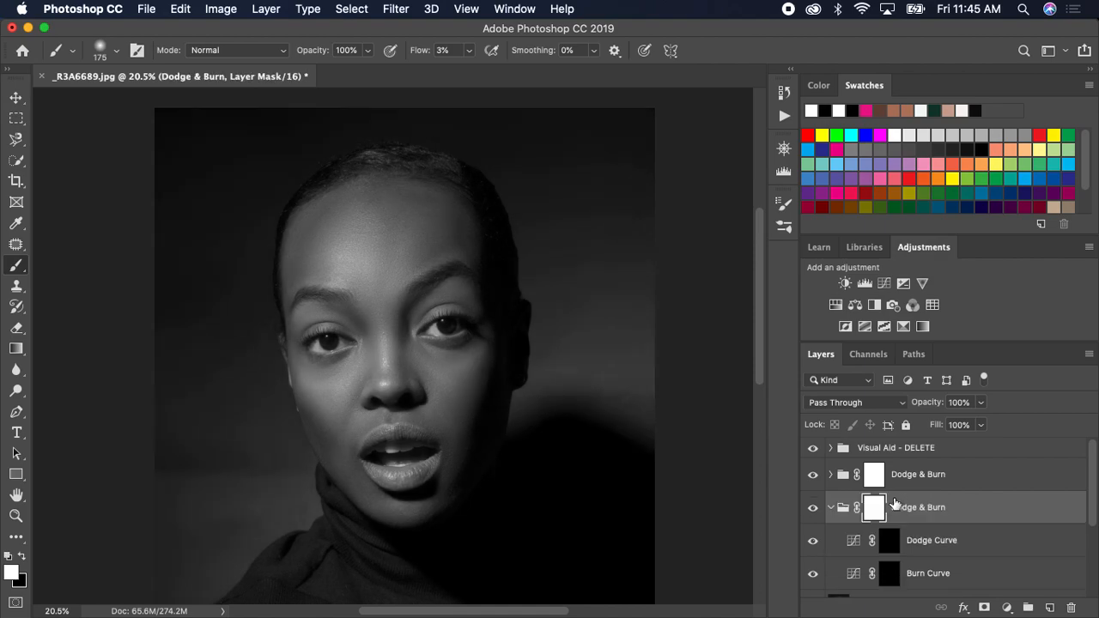
left_click(830, 474)
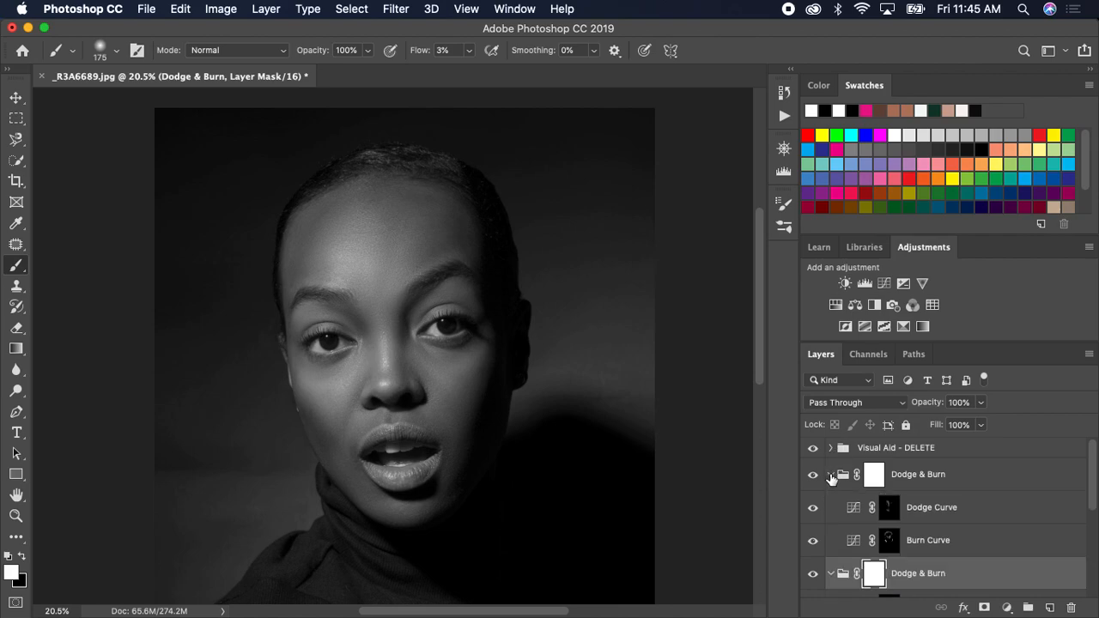
left_click(830, 475)
left_click(832, 507)
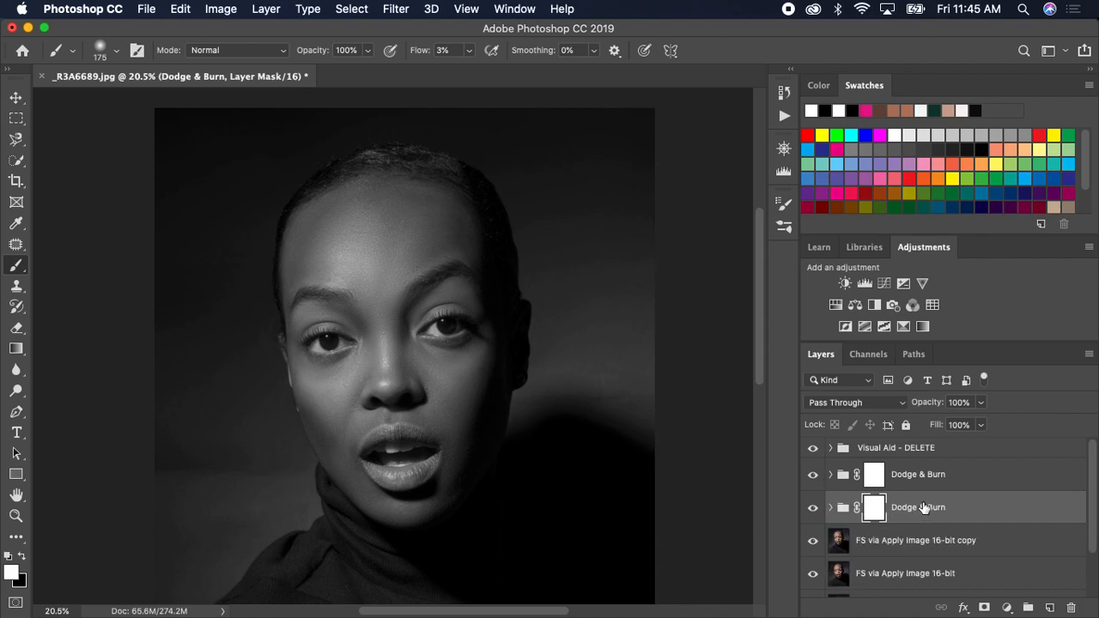
key("Delete")
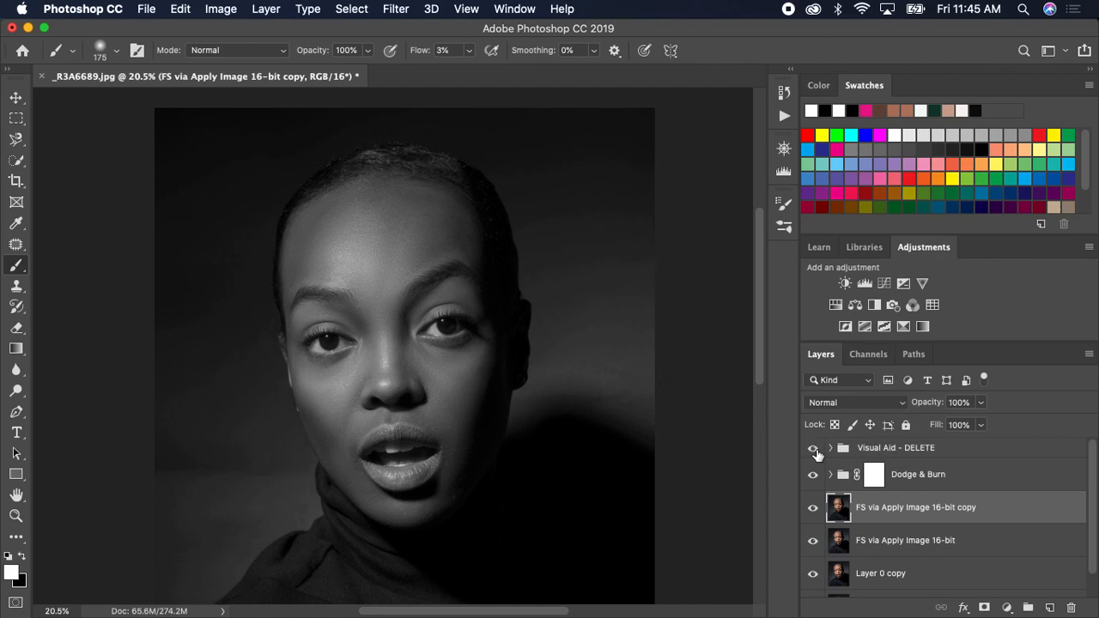
Step: Delete the remaining Visual Aid - DELETE group and expand the Dodge & Burn group
left_click(882, 447)
key("Delete")
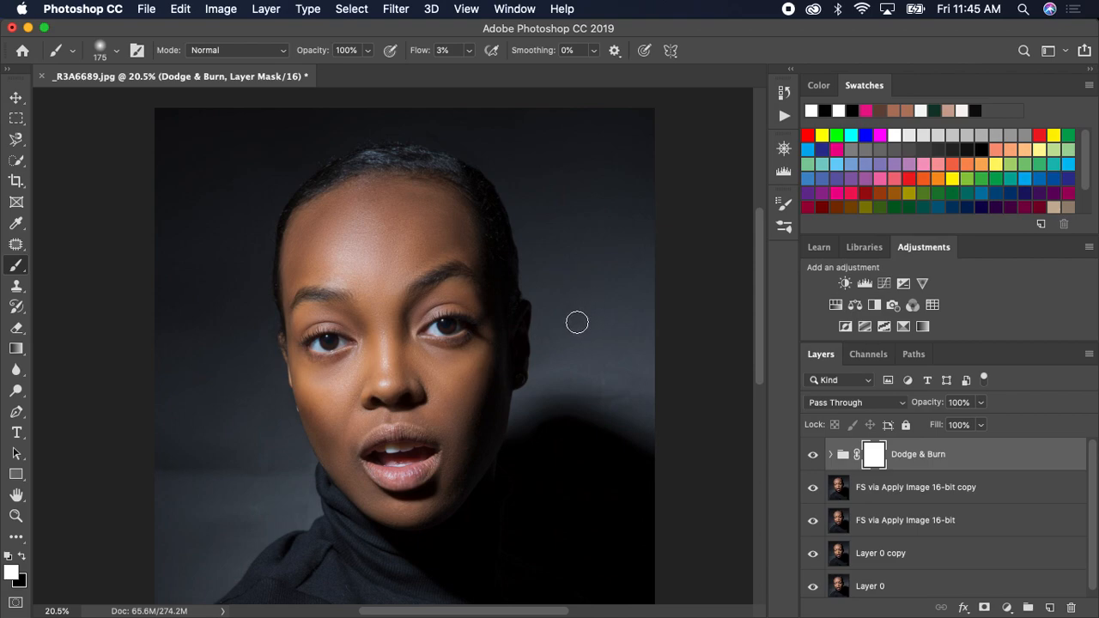
left_click(828, 458)
left_click(830, 455)
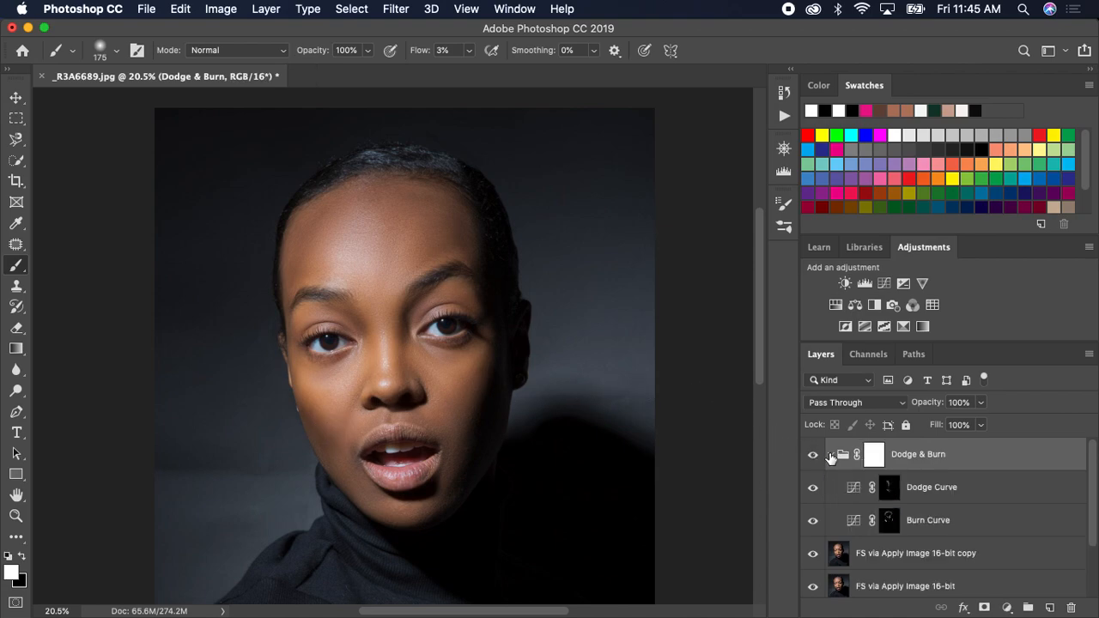
Step: Compare the portrait with and without the Burn Curve layer
left_click(813, 521)
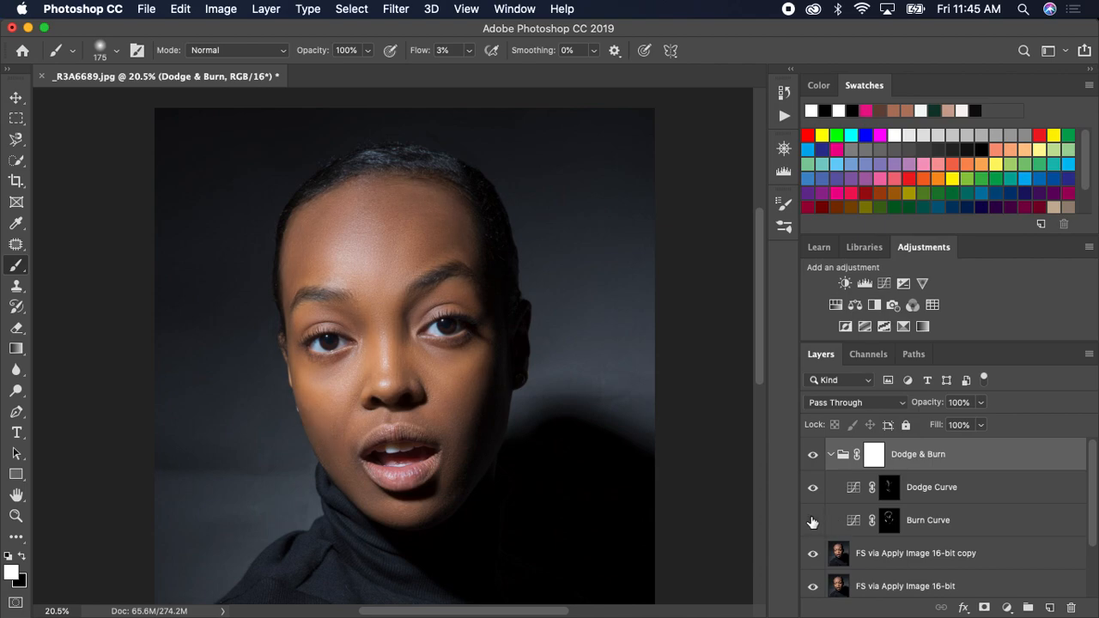
left_click(812, 522)
left_click(811, 523)
left_click(811, 523)
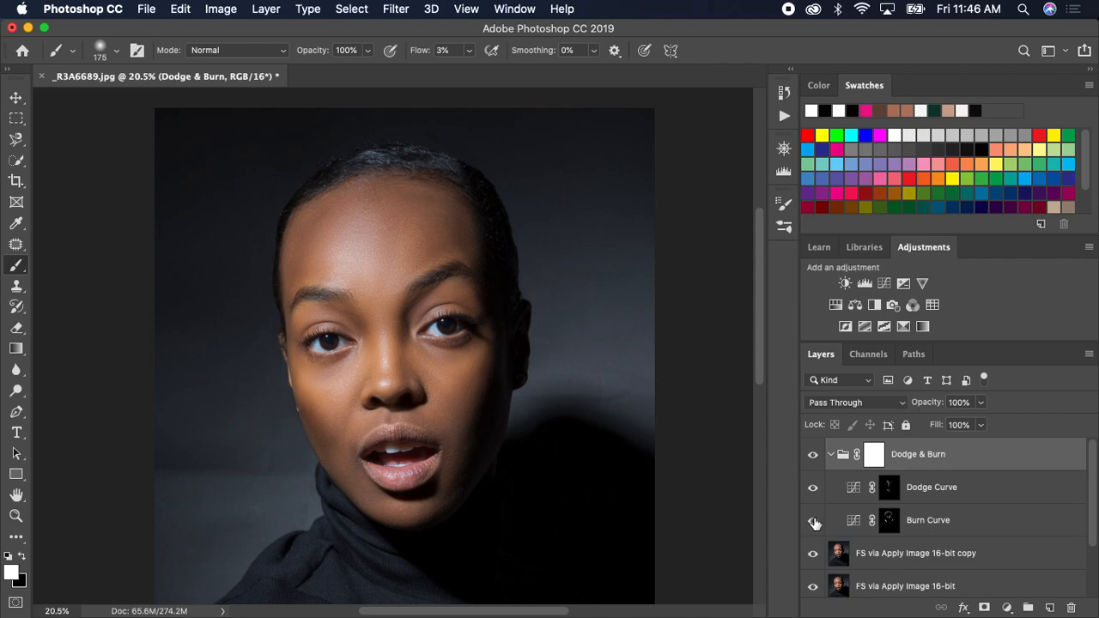
left_click(813, 523)
left_click(828, 521)
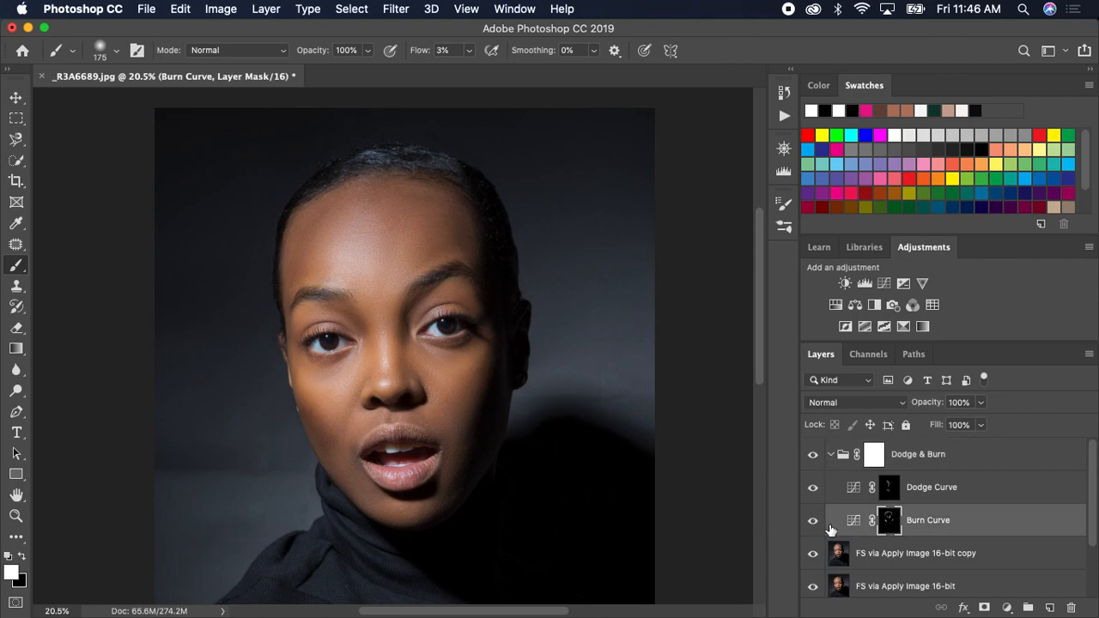
left_click(813, 521)
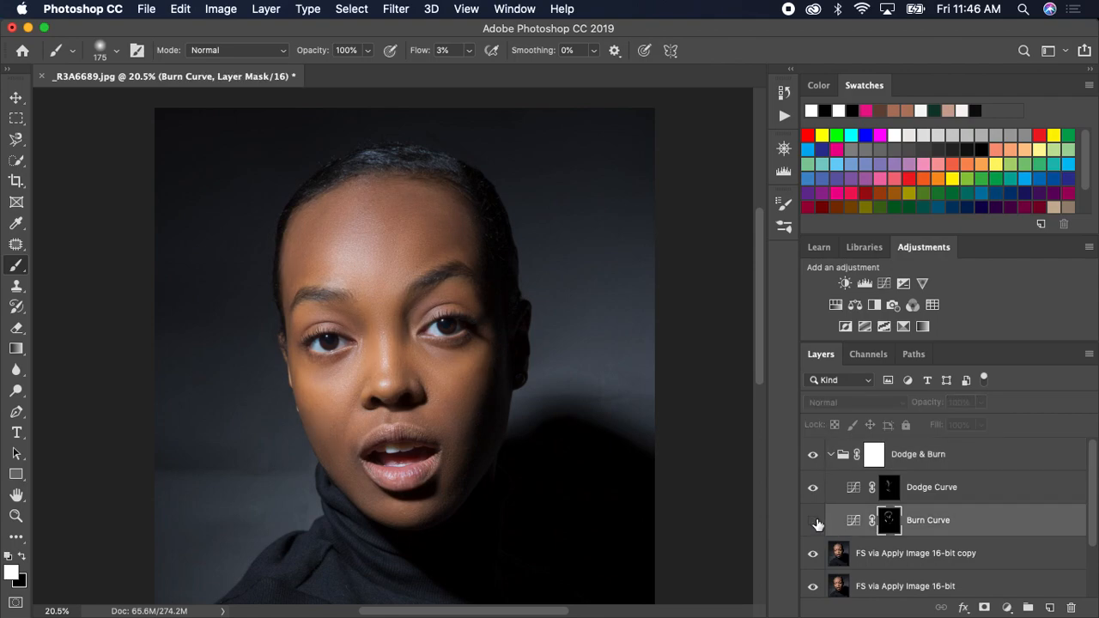
left_click(813, 521)
left_click(813, 521)
left_click(813, 522)
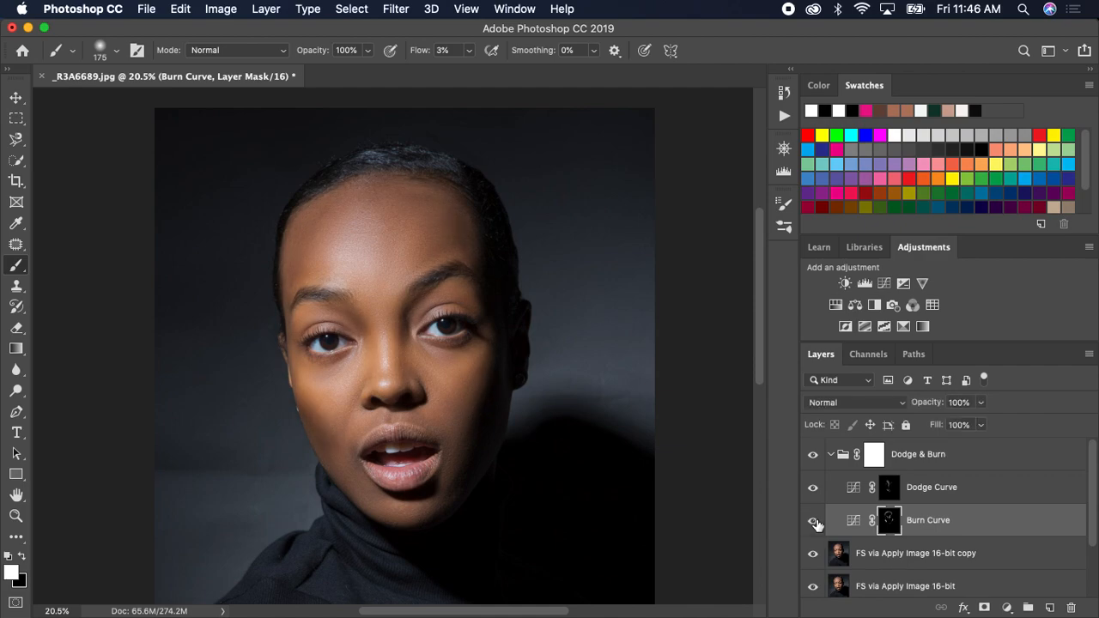
left_click(813, 522)
left_click(814, 523)
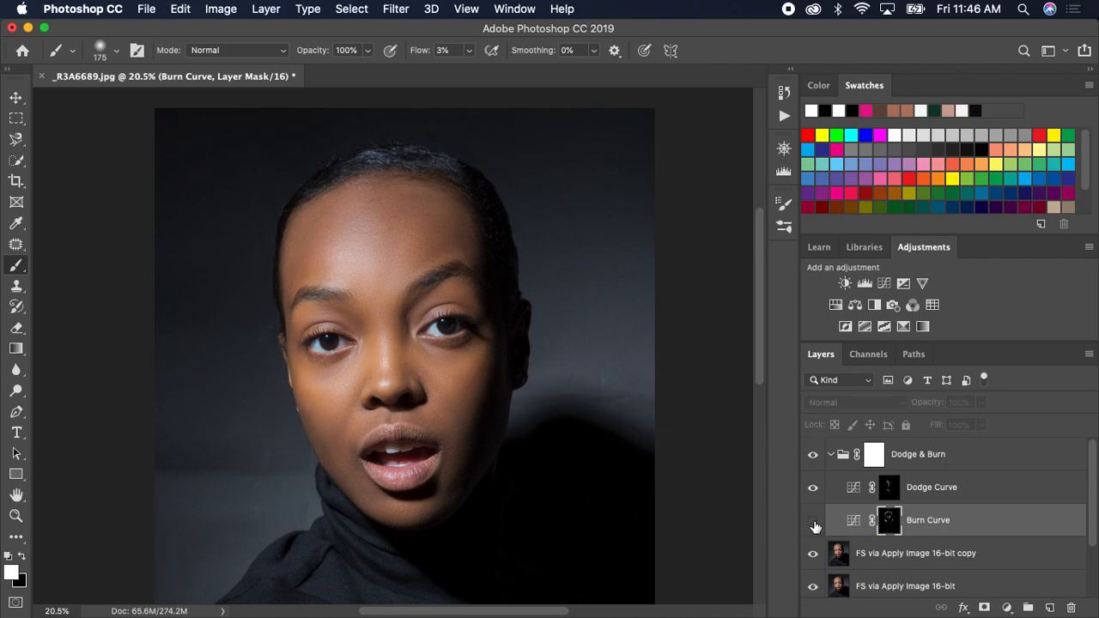
left_click(814, 524)
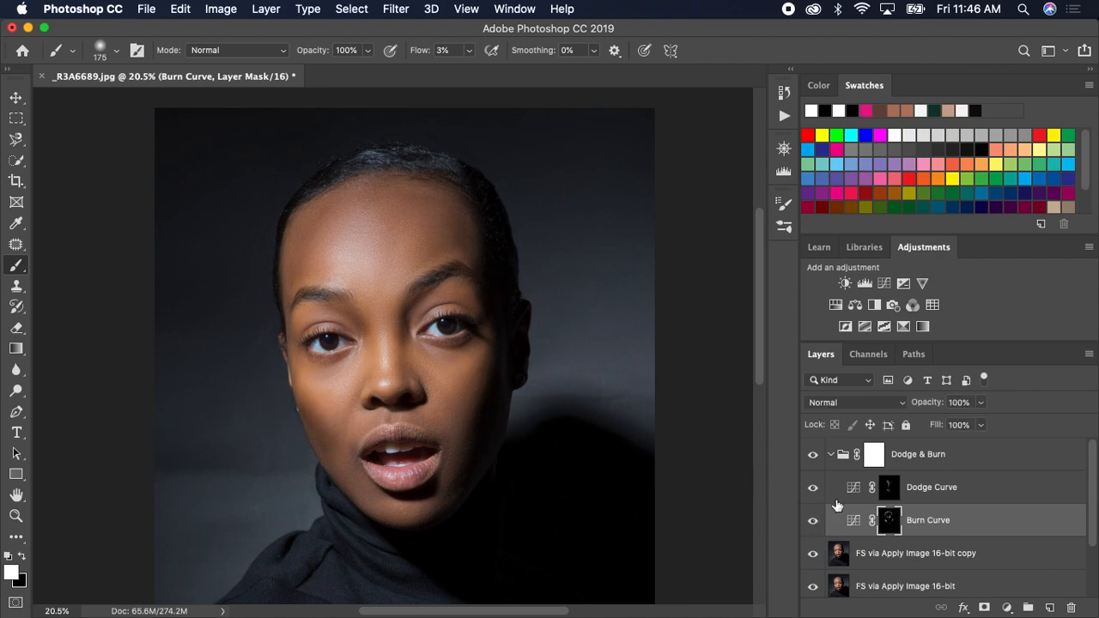
Step: Make black the foreground colour and choose the Brush Tool, keeping the Dodge & Burn group expanded
left_click(853, 520)
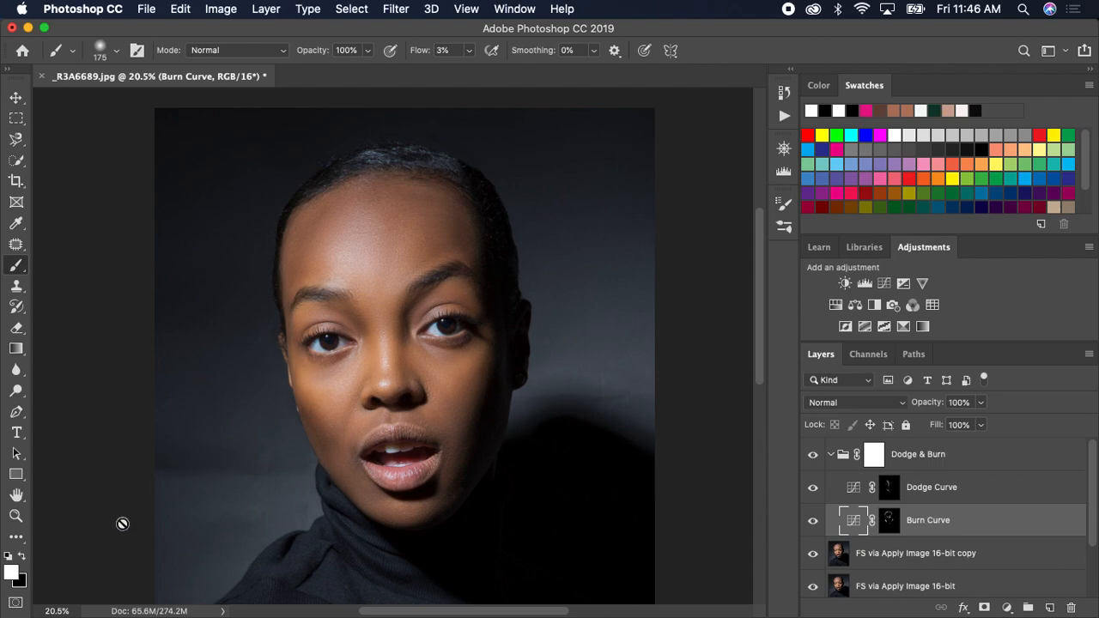
key("x")
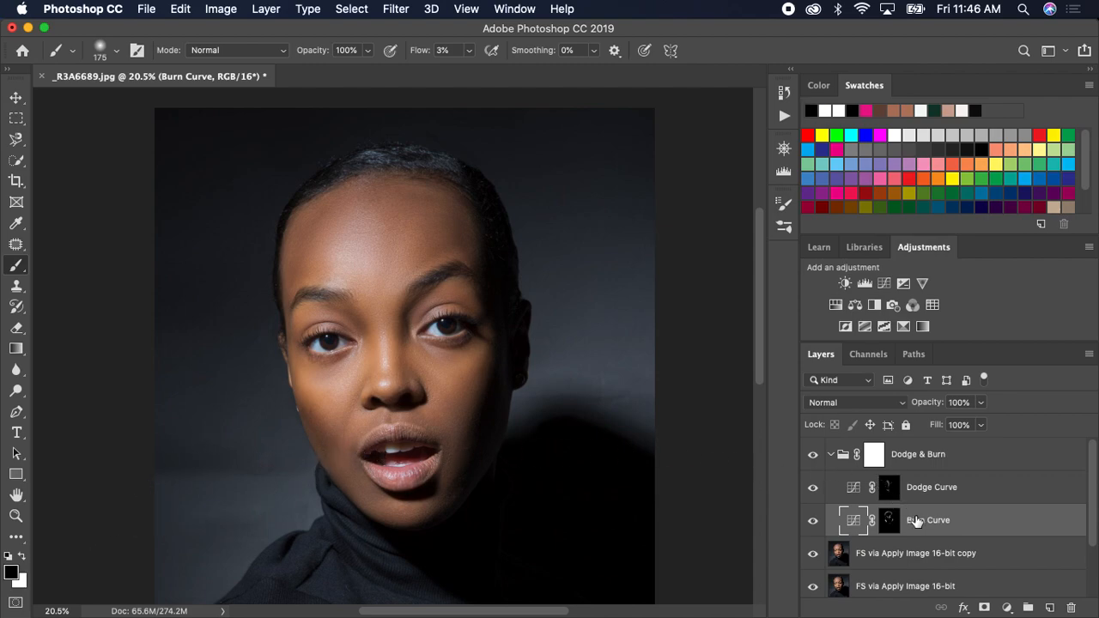
right_click(23, 267)
left_click(52, 261)
left_click(831, 454)
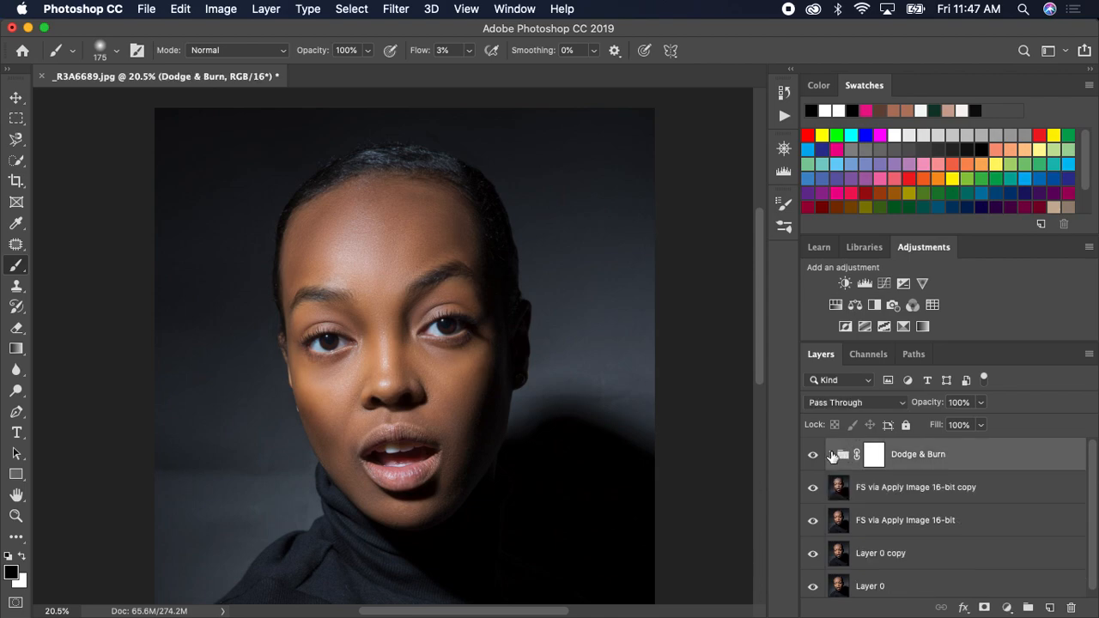
left_click(830, 454)
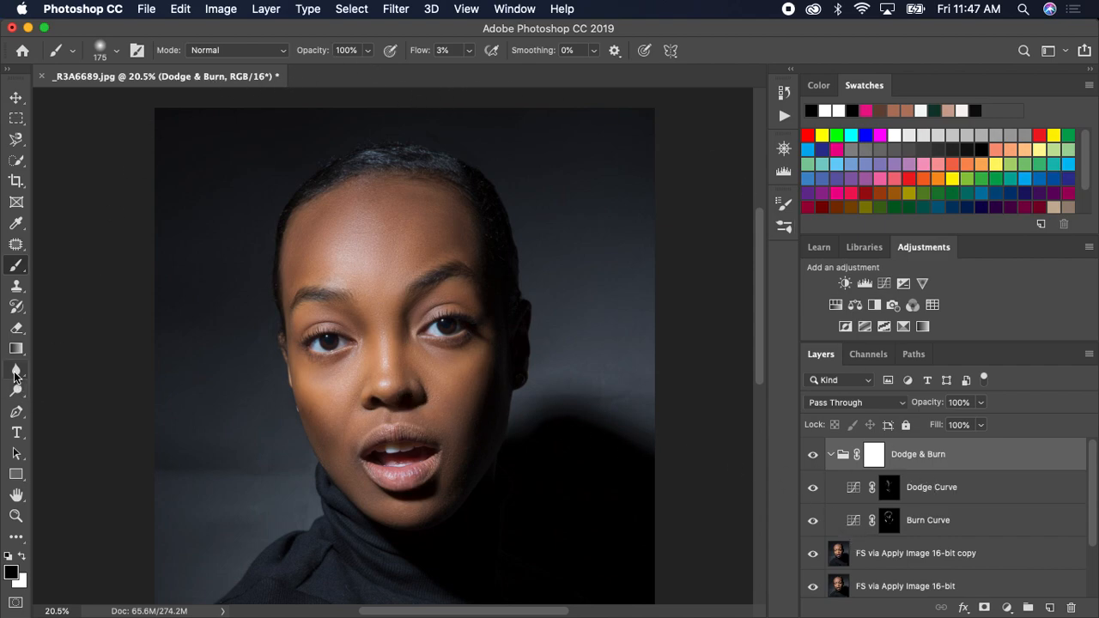
right_click(20, 265)
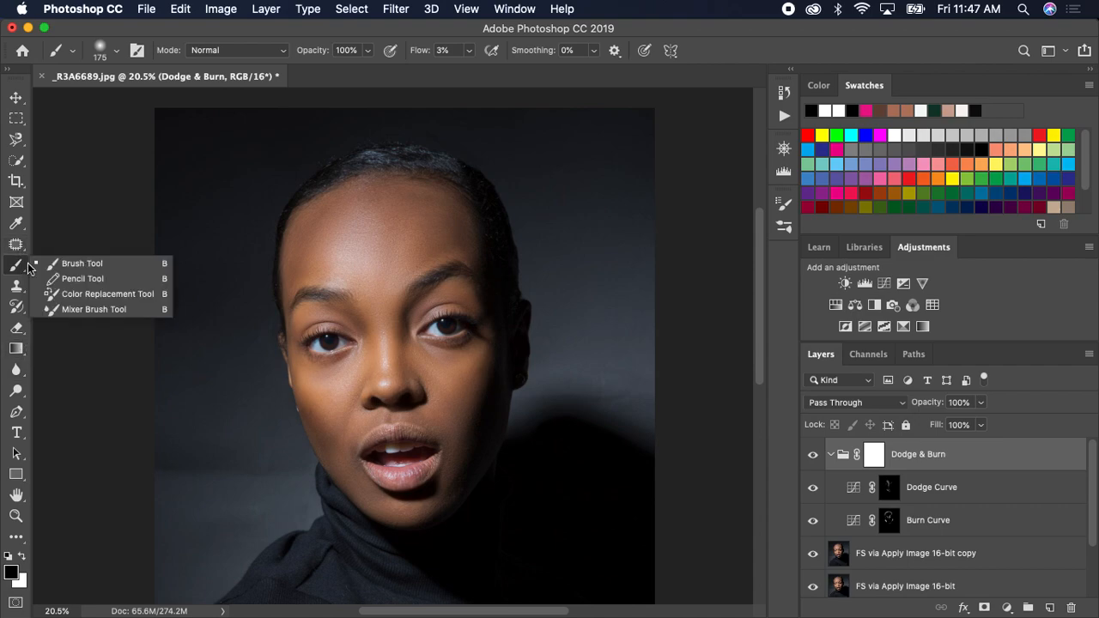
left_click(59, 265)
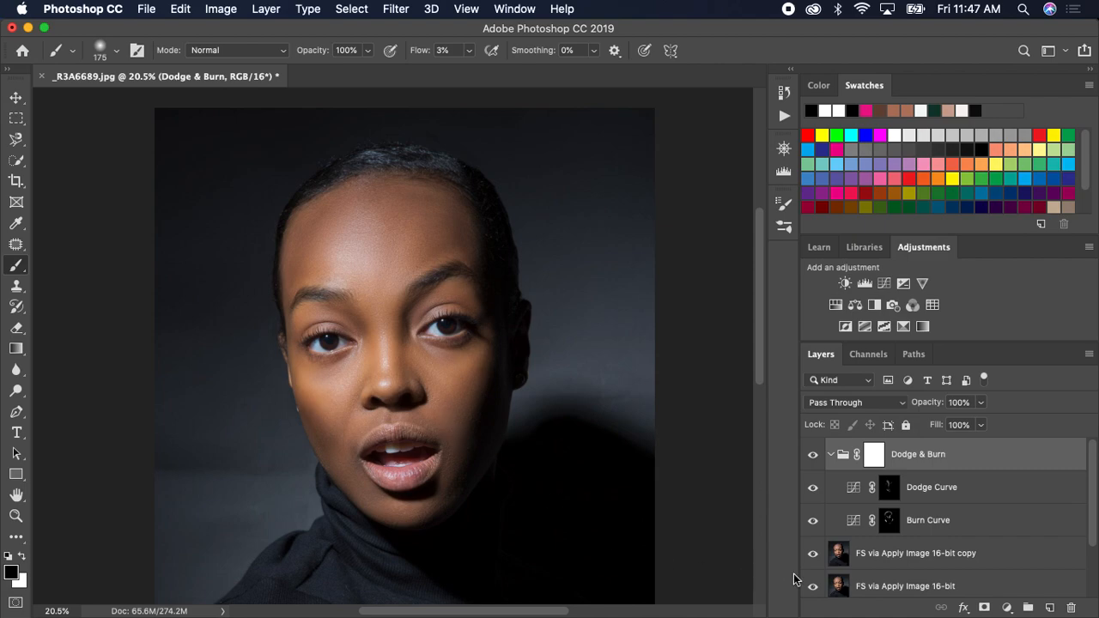
Step: Enlarge the brush to size 250, target the Burn Curve mask and make white the foreground colour
left_click(944, 554)
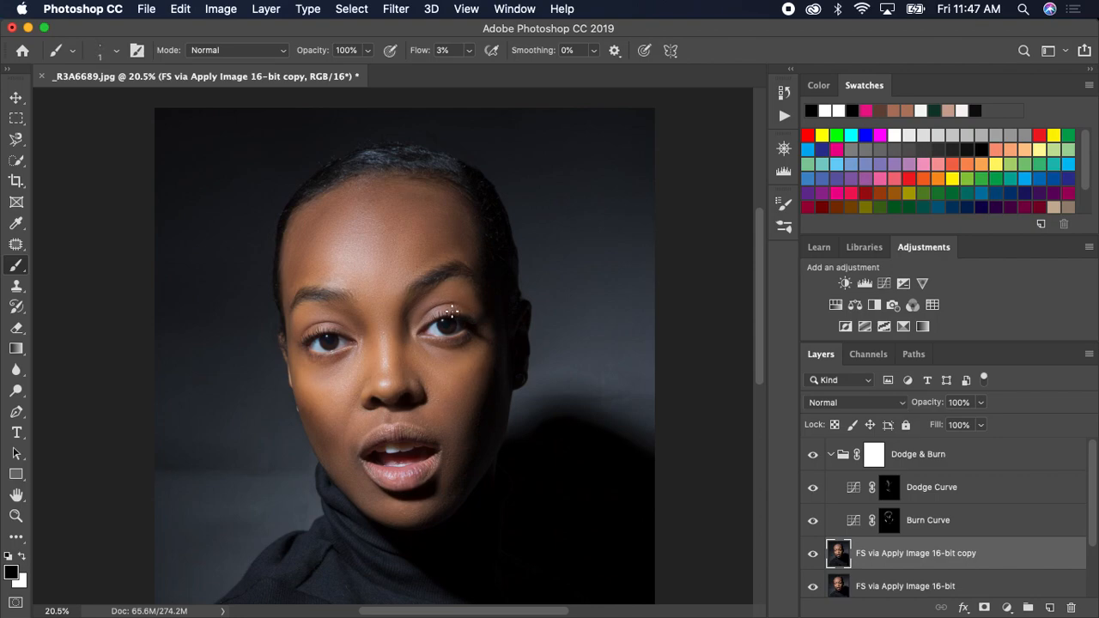
key("bracketright")
key("bracketright")
key("bracketright")
key("bracketright")
key("bracketright")
key("bracketright")
key("bracketright")
key("bracketright")
key("bracketright")
key("bracketright")
key("bracketright")
key("bracketright")
key("bracketright")
key("bracketright")
key("bracketright")
left_click(951, 515)
key("x")
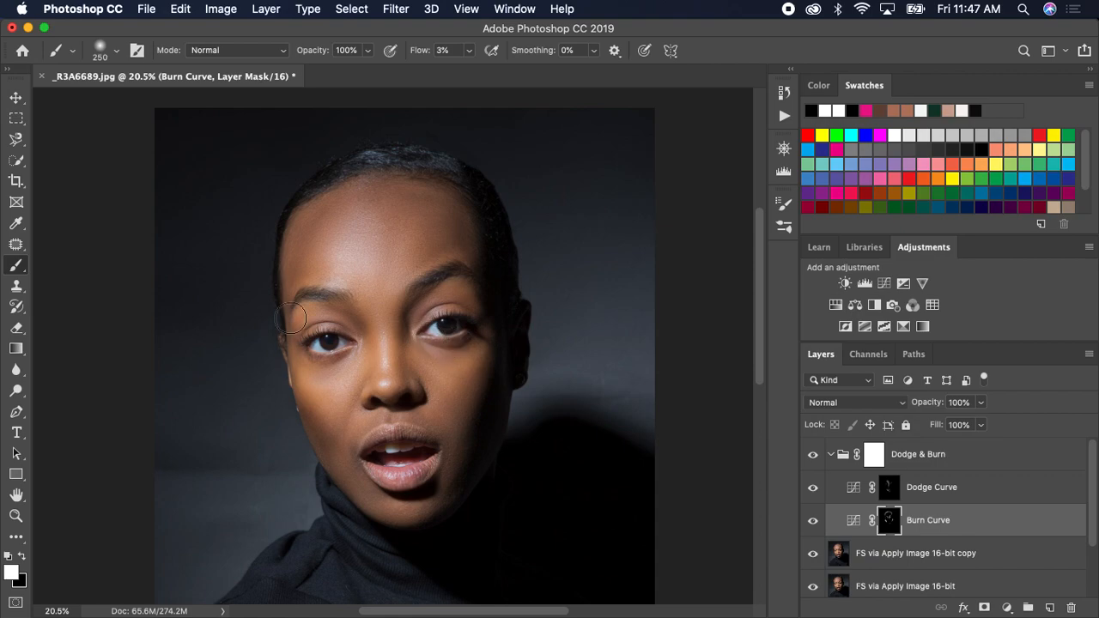
Step: Reduce the brush to size 150 and burn the outer edge of the face around the temple and cheek
key("bracketleft")
key("bracketleft")
key("bracketleft")
key("bracketleft")
Step: Soften the burn on the cheek and beside the mouth by painting black on the Burn Curve mask, reducing the brush to size 80
key("x")
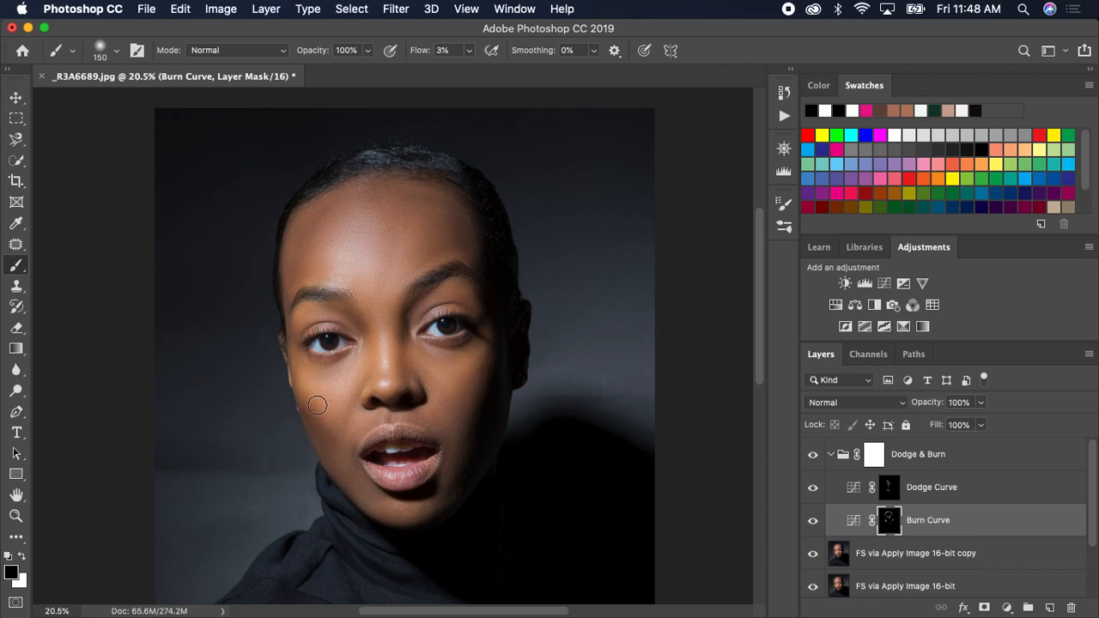
key("bracketleft")
key("bracketleft")
key("bracketleft")
scroll(307, 397, "down", 1)
scroll(308, 397, "up", 4)
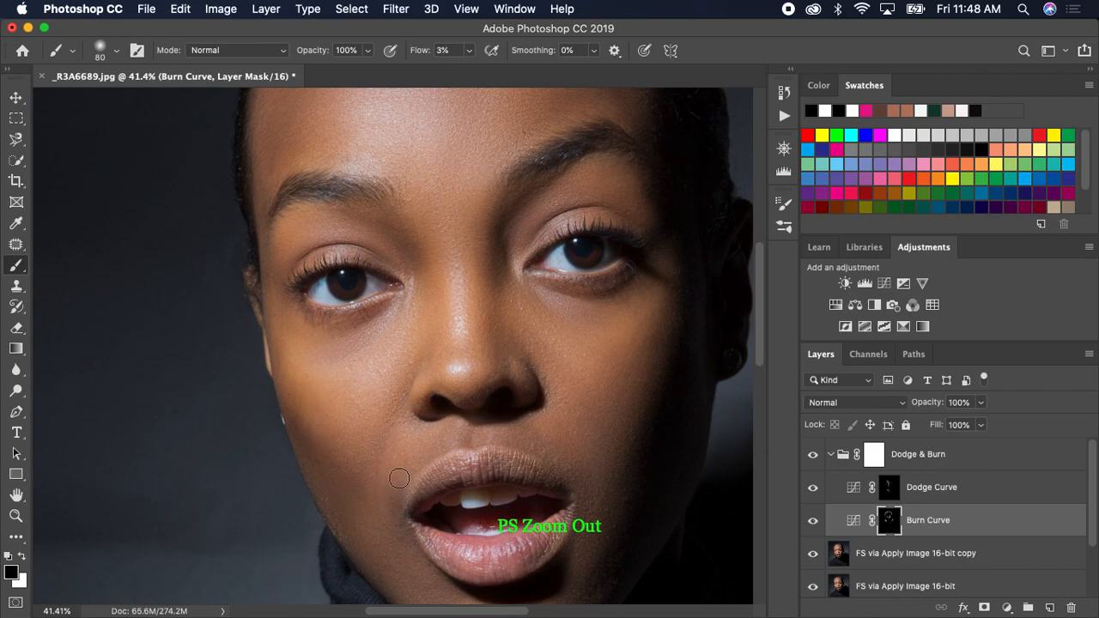
scroll(399, 478, "down", 4)
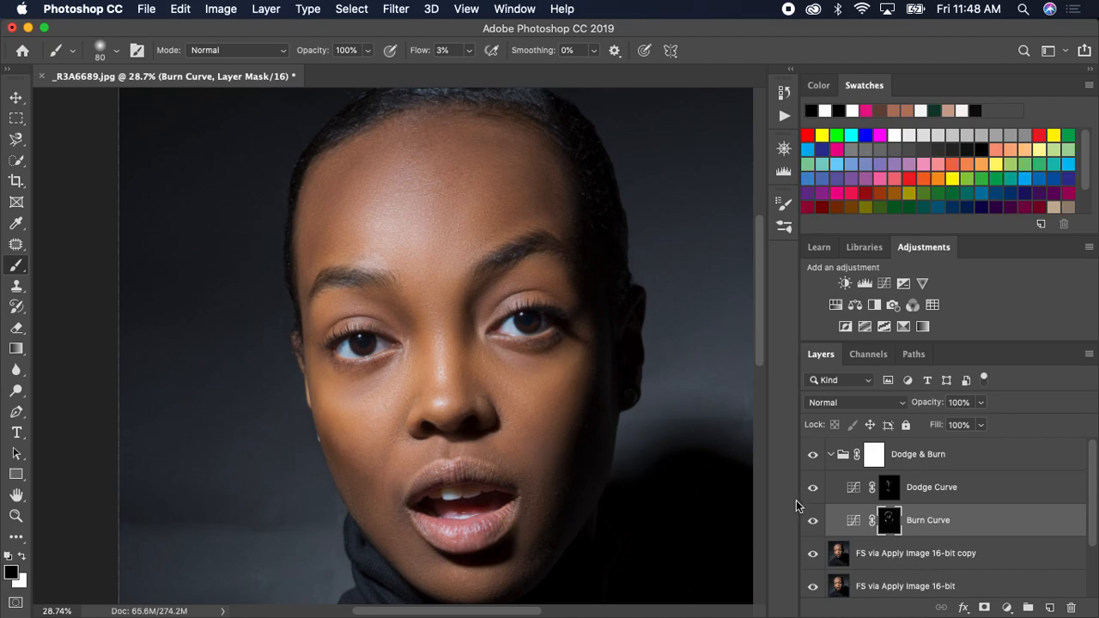
Step: Check the refined burn effect by hiding and showing the Burn Curve layer
left_click(814, 522)
left_click(814, 522)
left_click(814, 522)
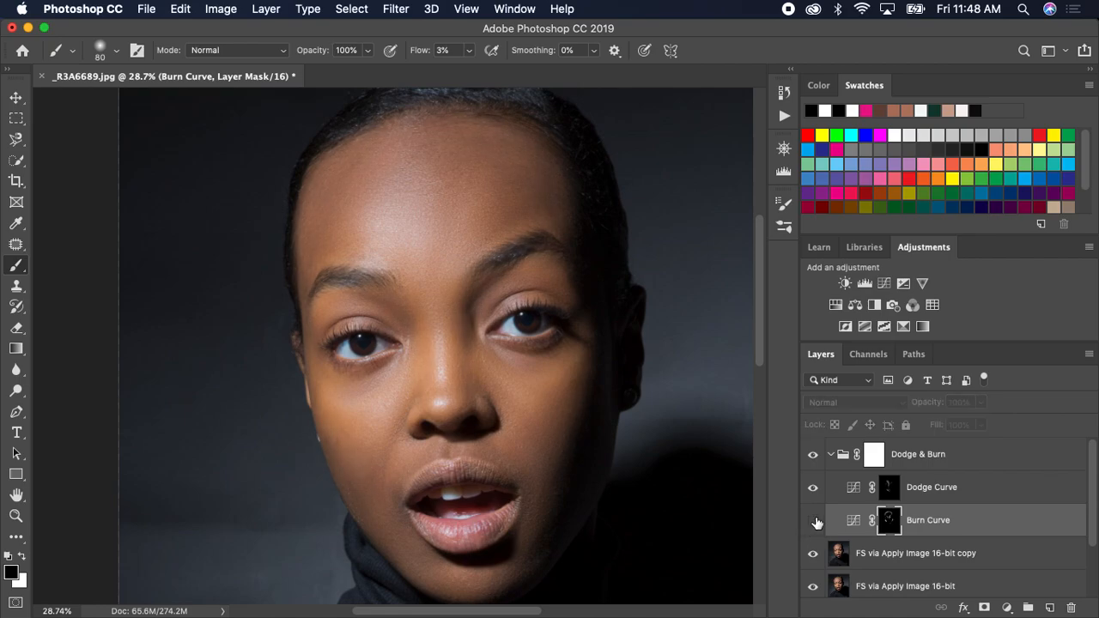
left_click(814, 522)
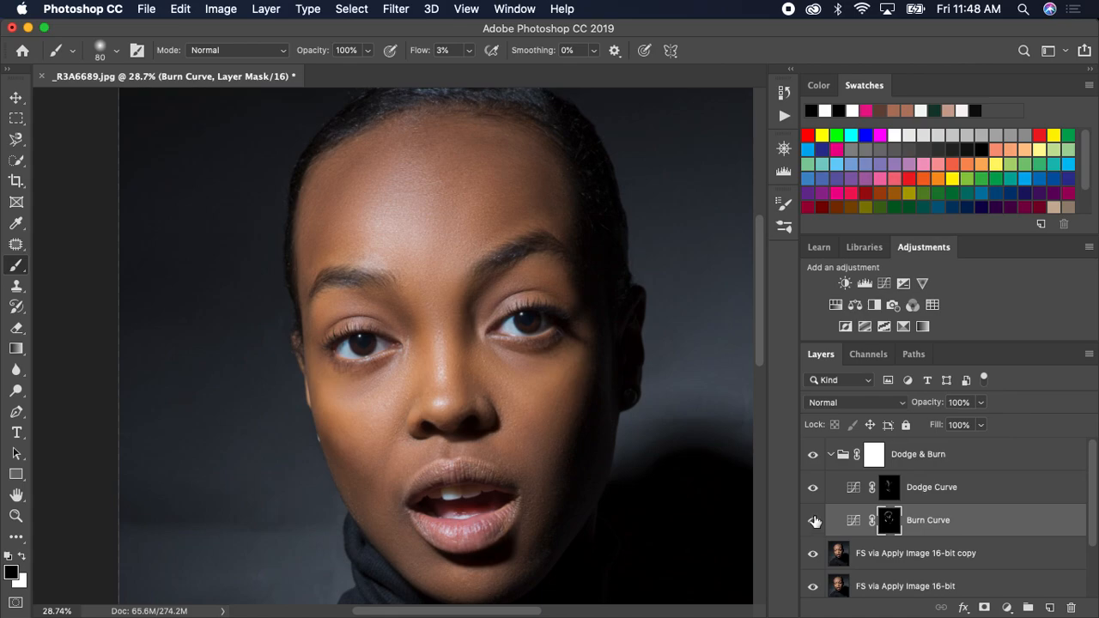
Step: Dodge the jaw area below the corner of the mouth on the Dodge Curve mask with a white brush of size 125
left_click(890, 490)
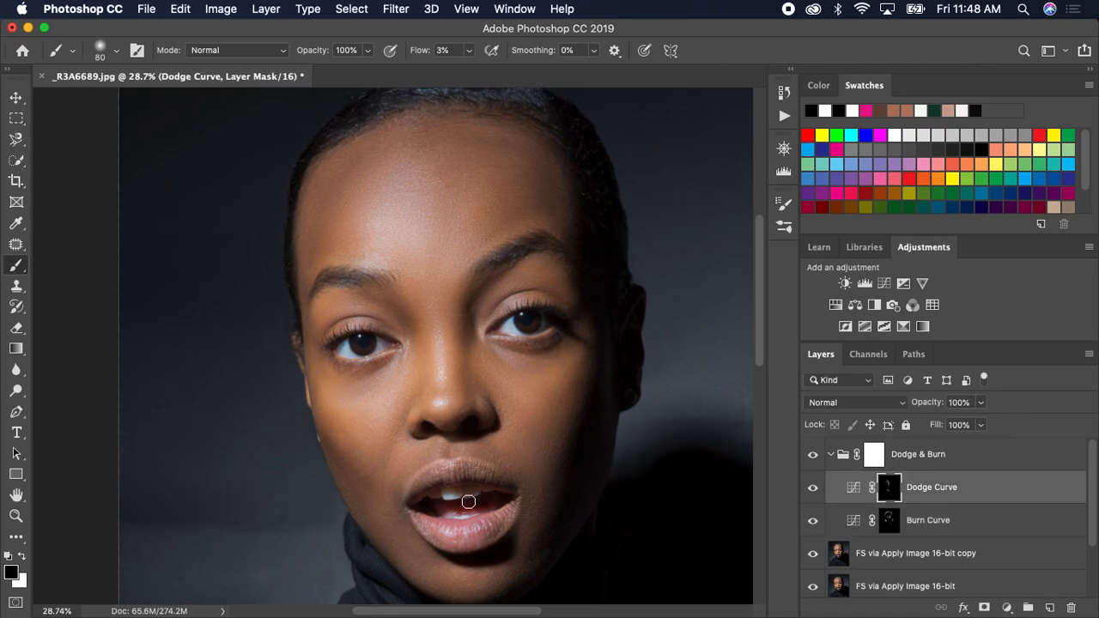
key("x")
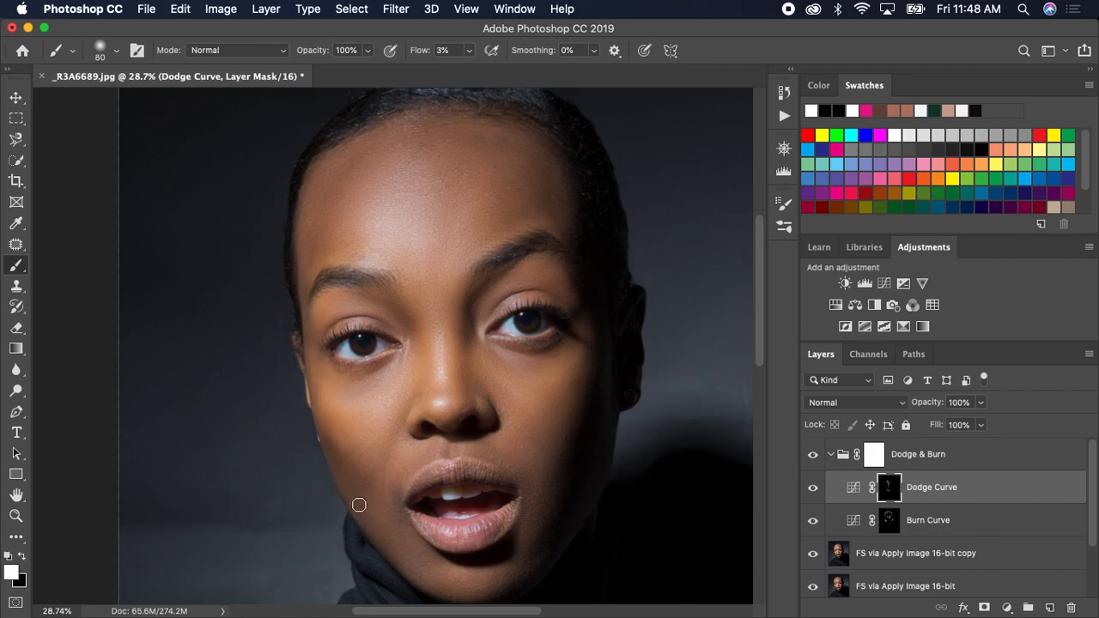
key("bracketright")
key("bracketright")
key("bracketright")
mouse_move(381, 535)
left_mouse_down()
mouse_move(384, 523)
mouse_move(394, 550)
left_mouse_up()
Step: Compare the dodged face with the Burn Curve layer hidden and shown
left_click(812, 520)
left_click(814, 521)
left_click(813, 521)
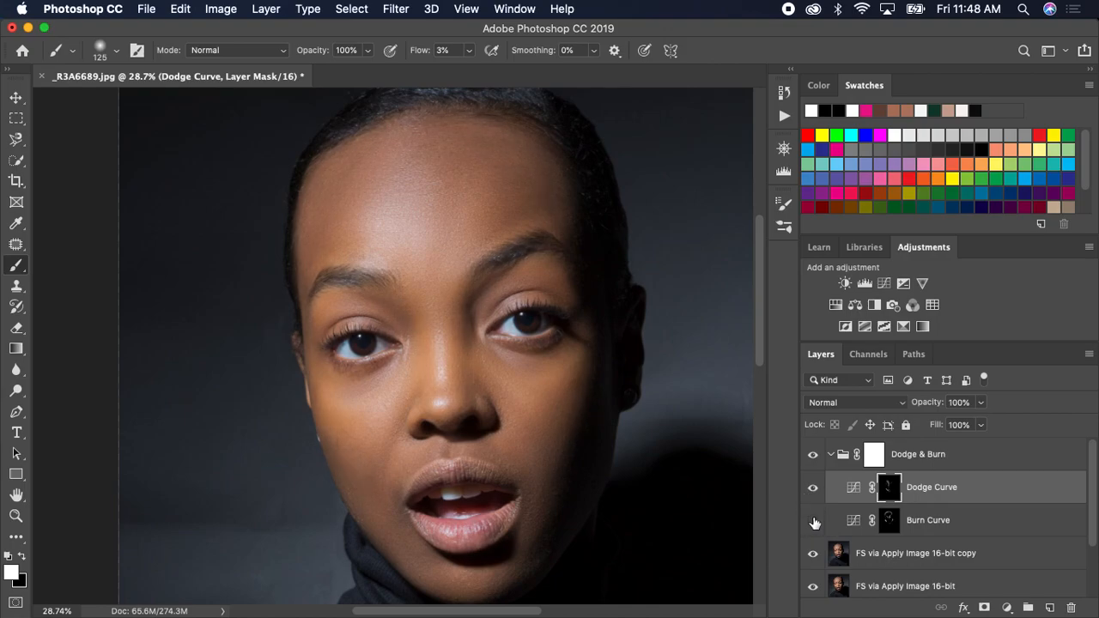
left_click(814, 521)
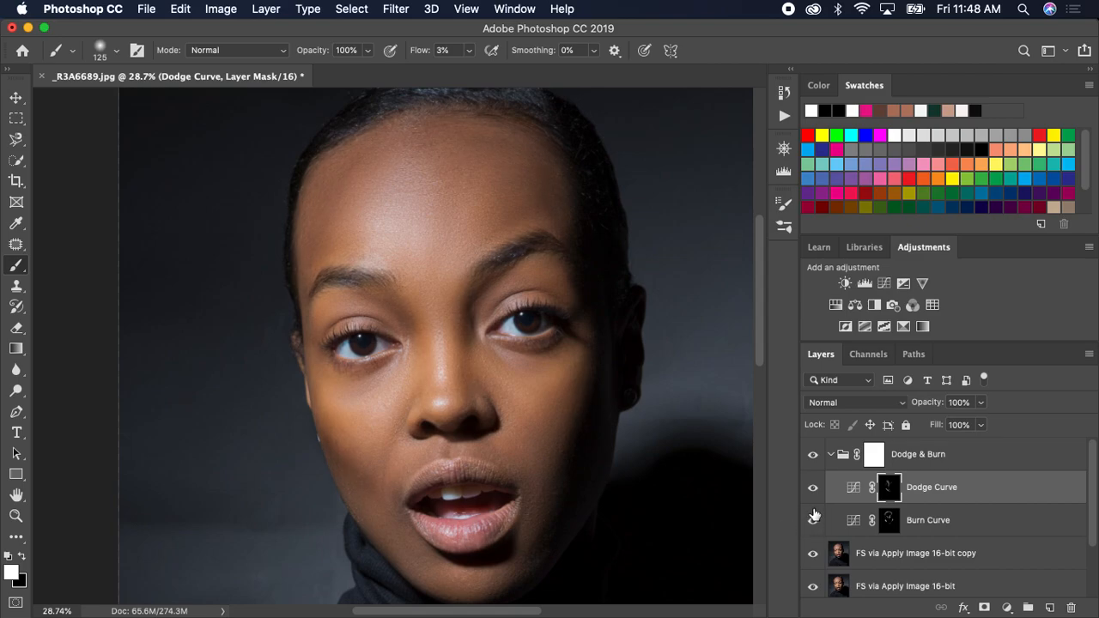
left_click(814, 522)
left_click(814, 522)
left_click(814, 521)
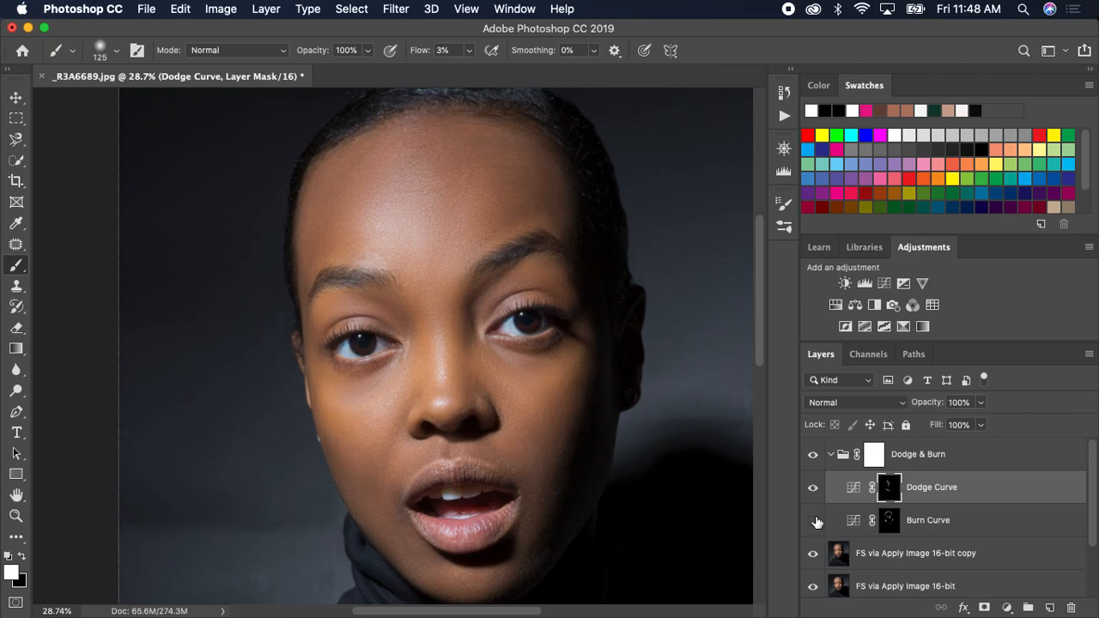
left_click(813, 521)
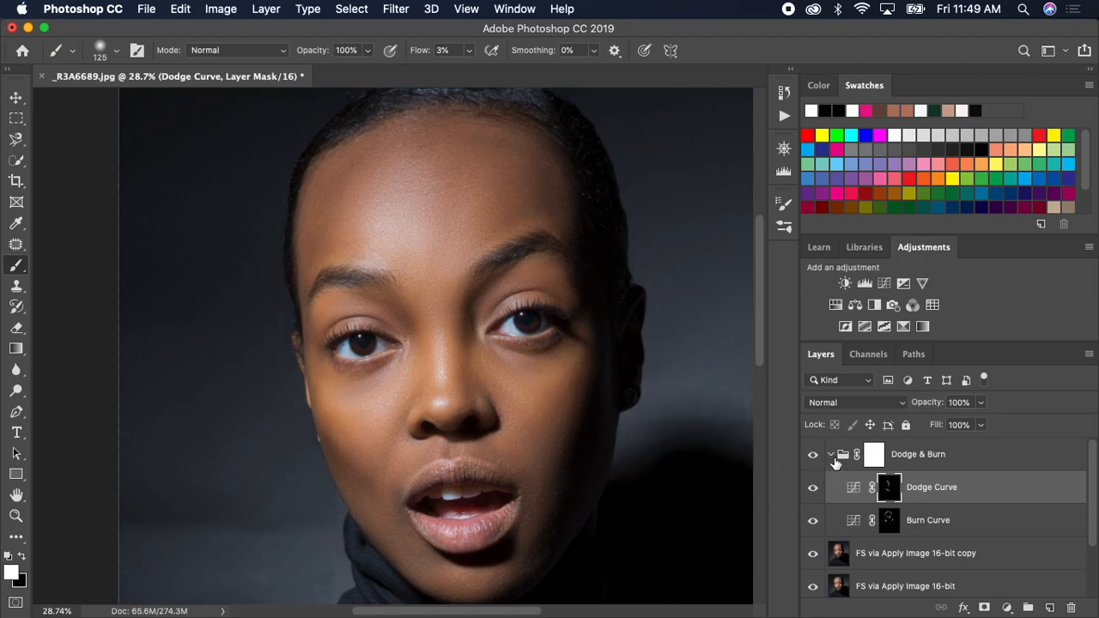
Step: Try the Burn Curve layer at reduced opacities such as 51%, and bring it back to full opacity
left_click(1007, 523)
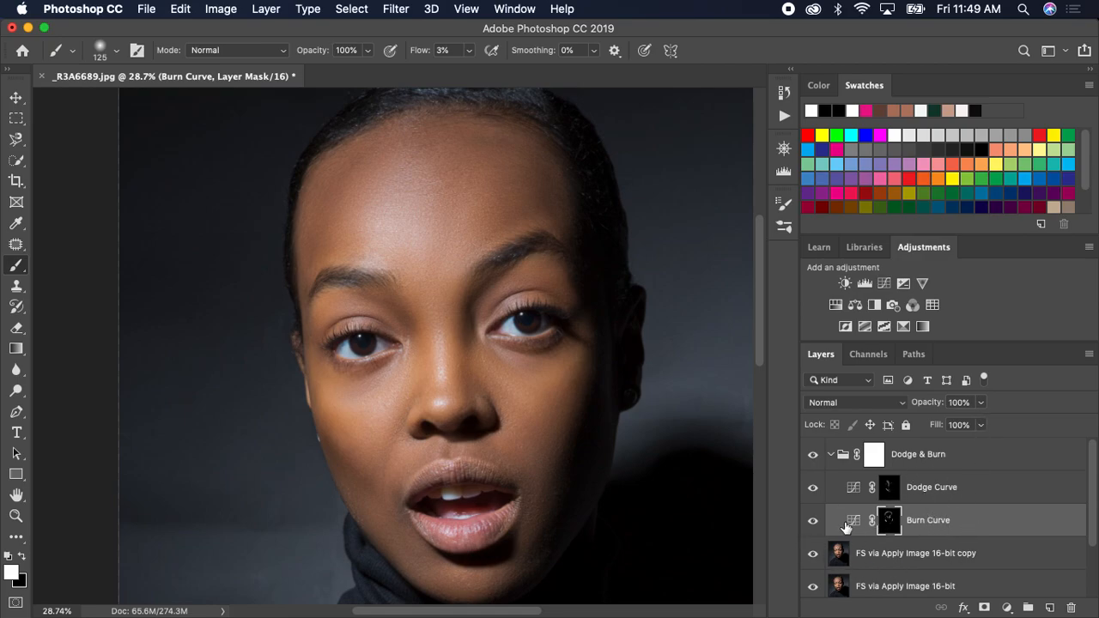
left_click(980, 424)
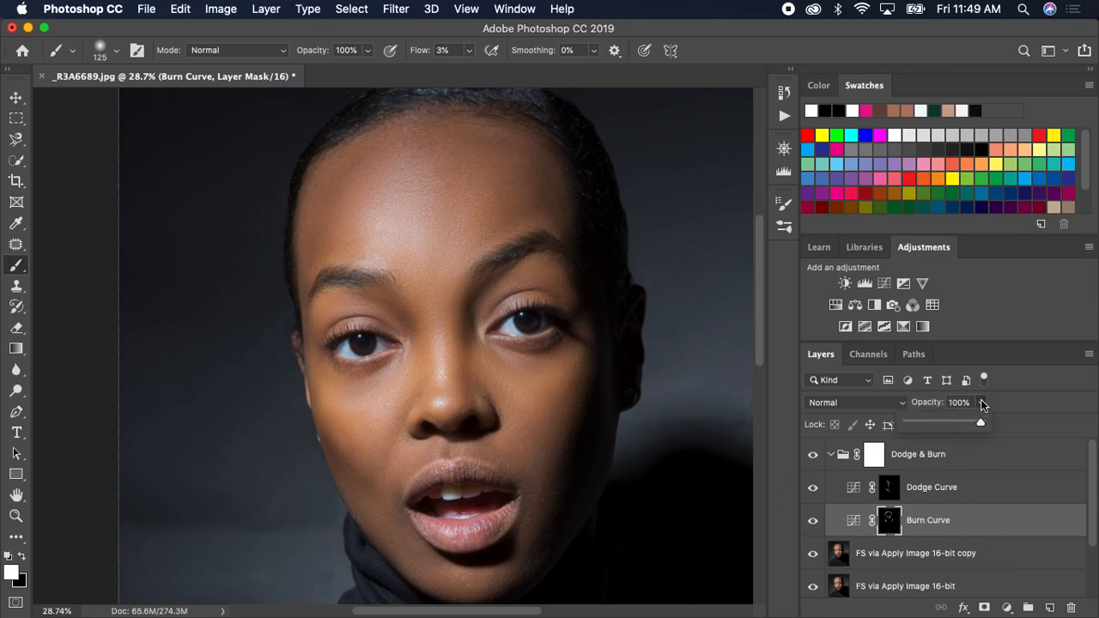
left_click_drag(980, 424, 973, 424)
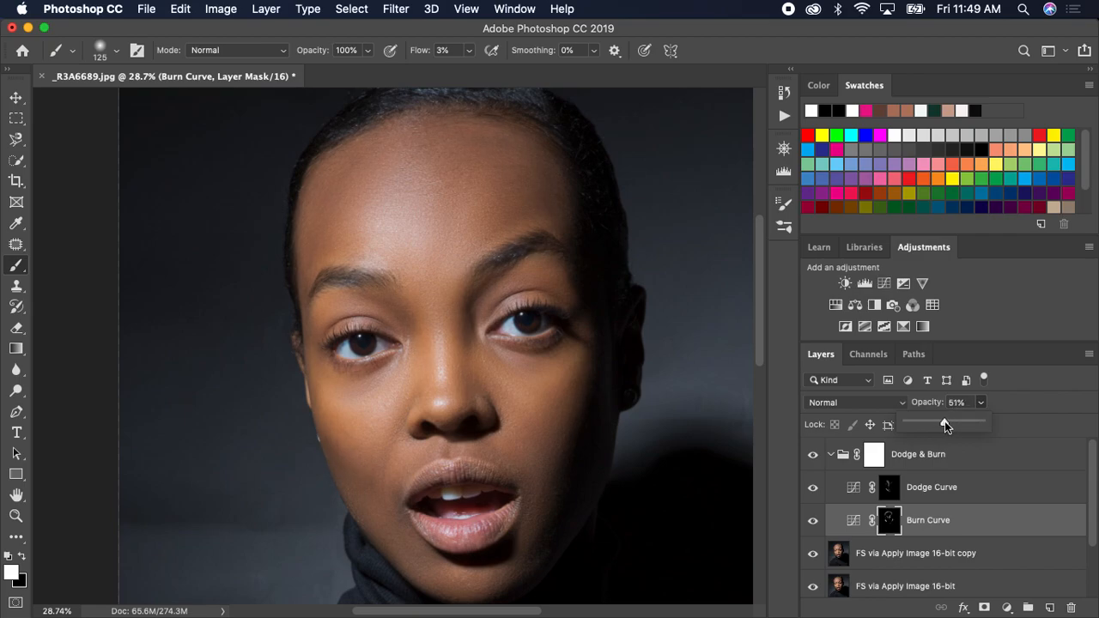
left_click_drag(945, 423, 953, 424)
left_click_drag(955, 424, 1010, 422)
Step: Collapse the Dodge & Burn group and set the face's jawline to -22 with Liquify on the "FS via Apply Image 16-bit copy" layer
left_click(1011, 450)
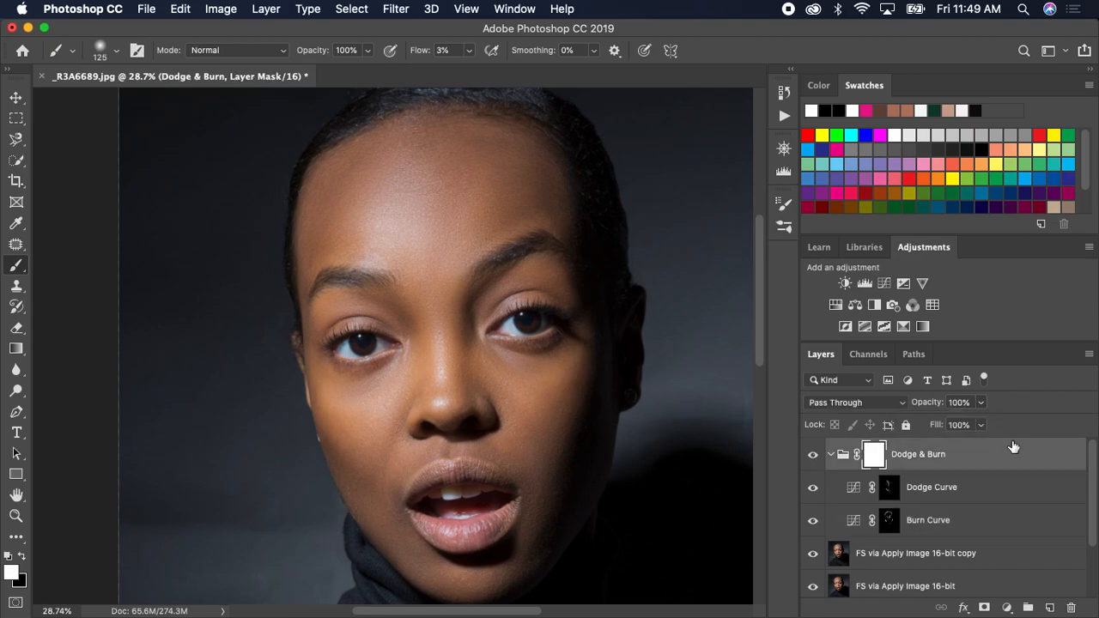
left_click(830, 454)
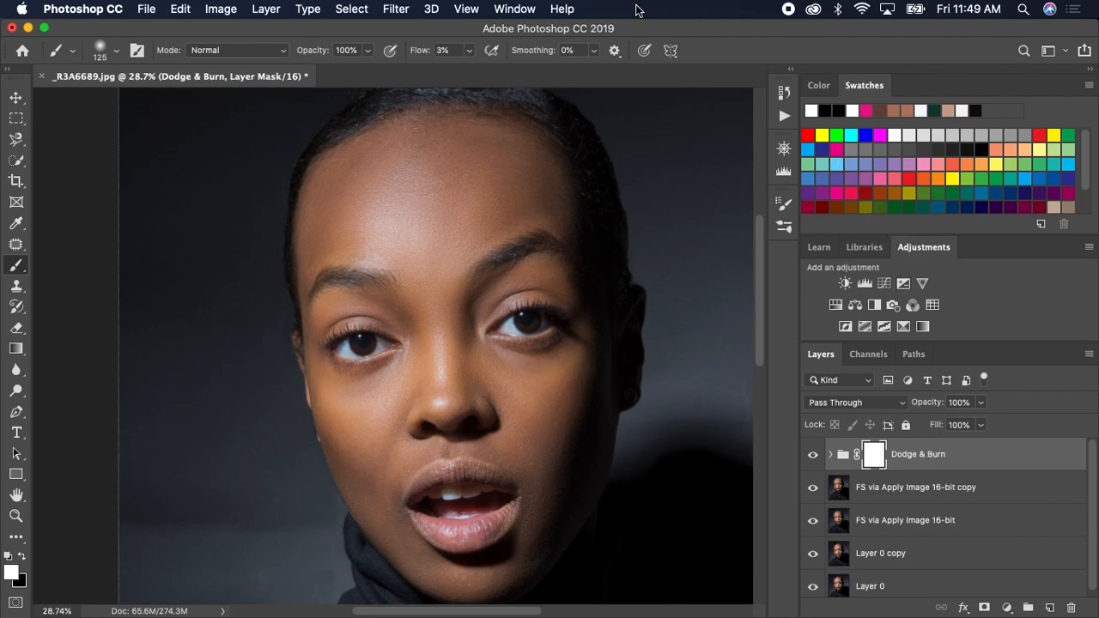
left_click(925, 494)
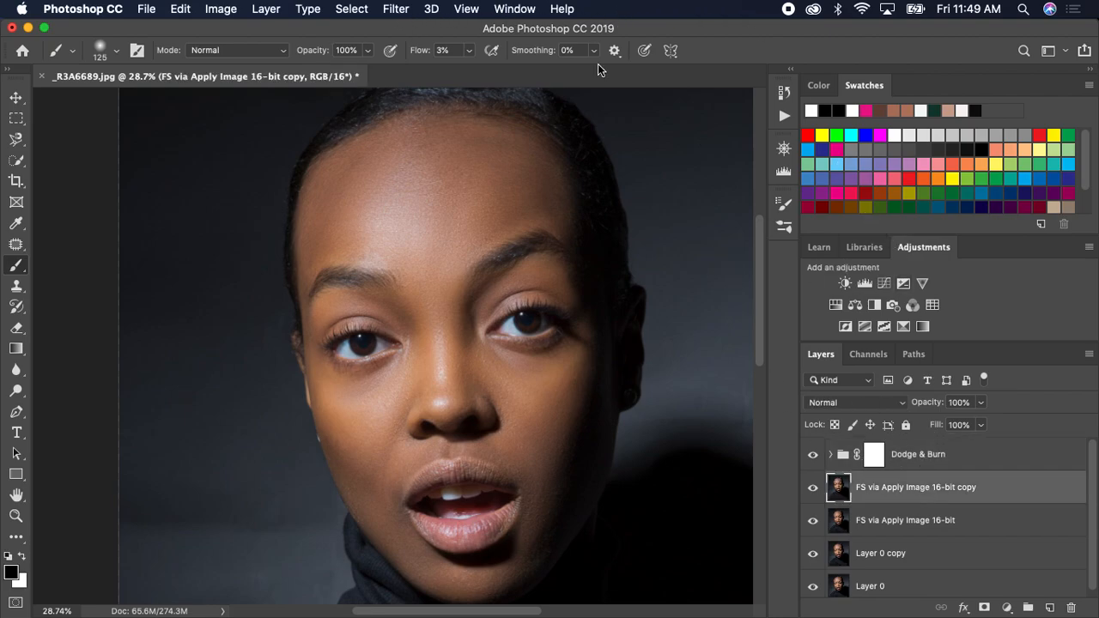
left_click(391, 10)
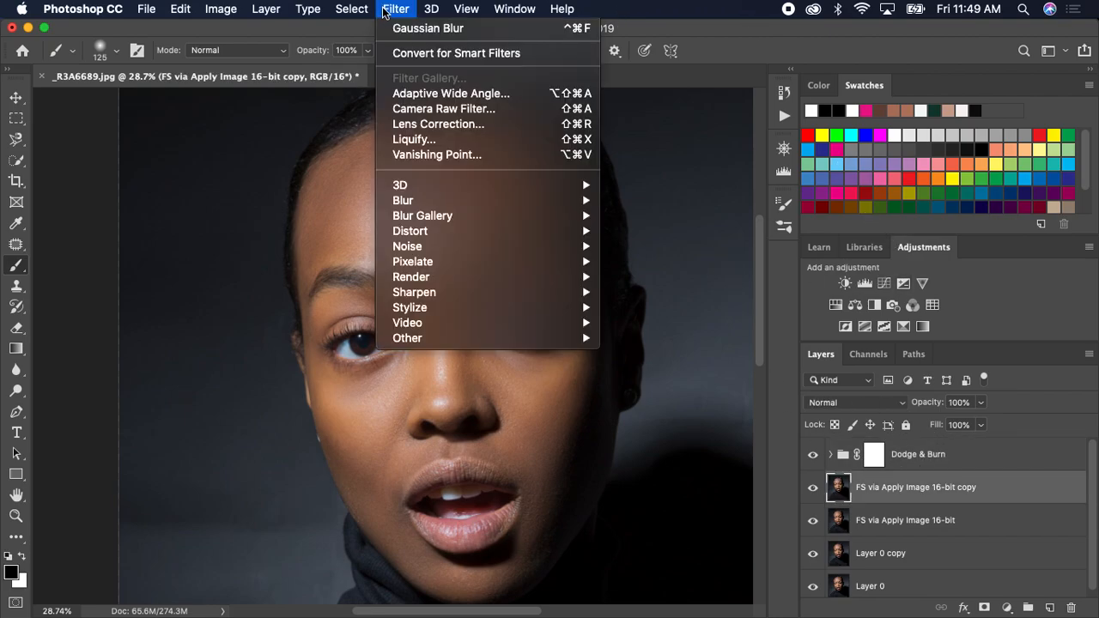
left_click(431, 139)
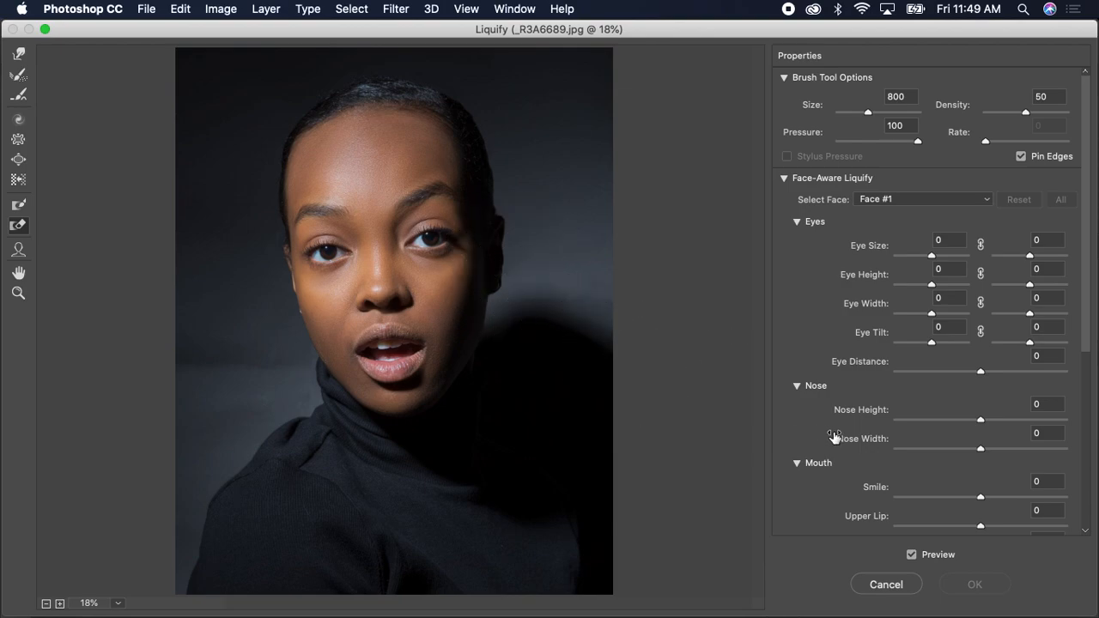
scroll(855, 421, "down", 10)
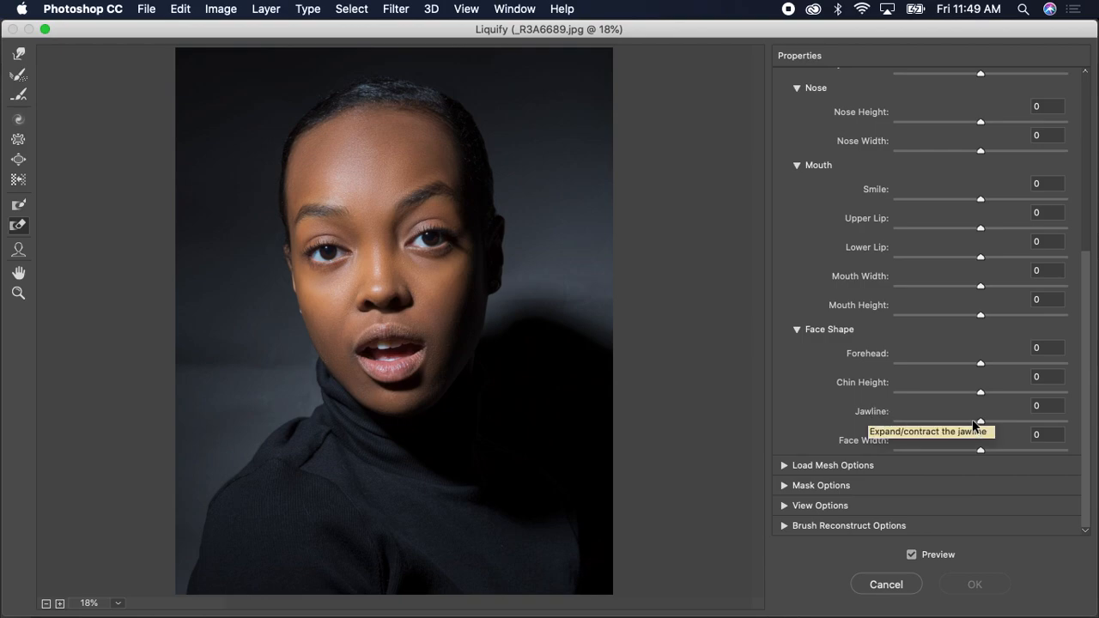
left_click_drag(979, 422, 958, 423)
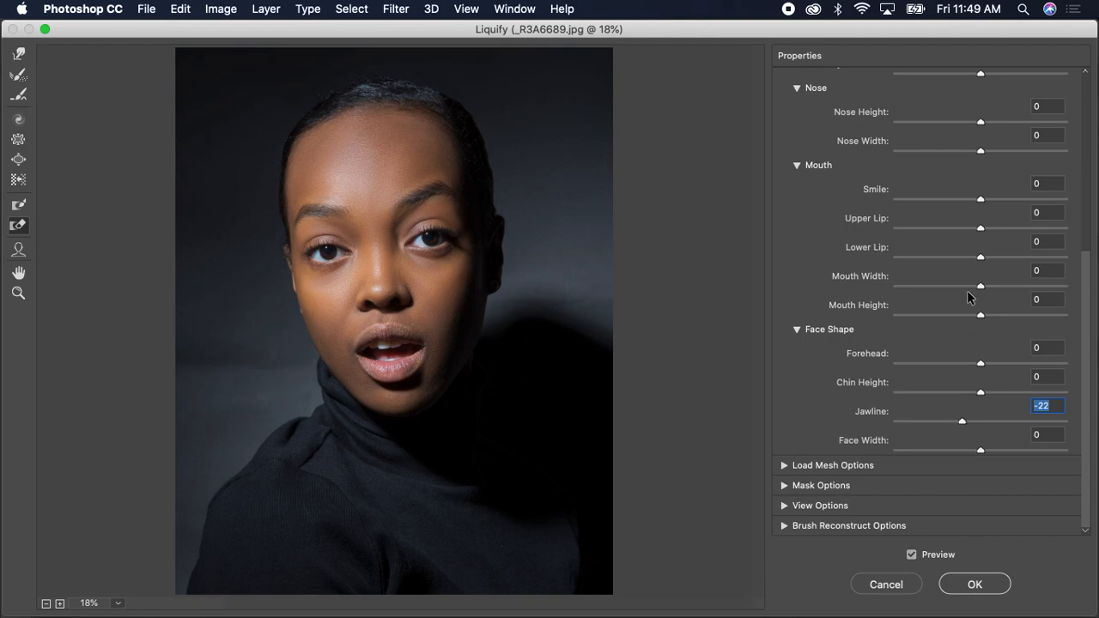
Step: Set the face-aware Eye Tilt to 20 for the left eye and 8 for the right eye
scroll(898, 213, "up", 5)
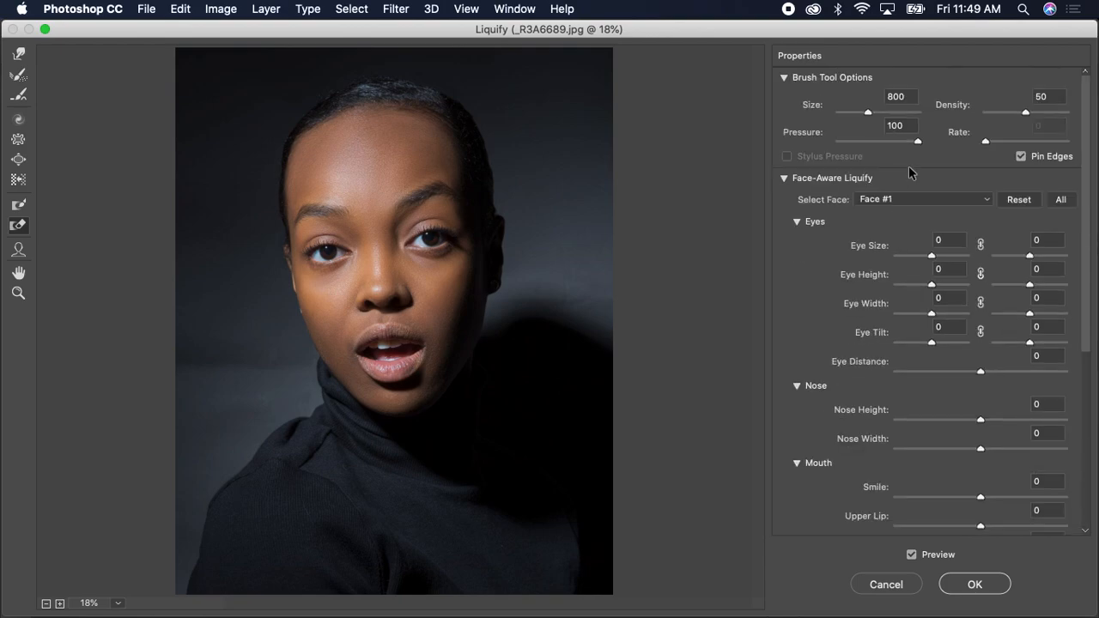
scroll(912, 294, "down", 2)
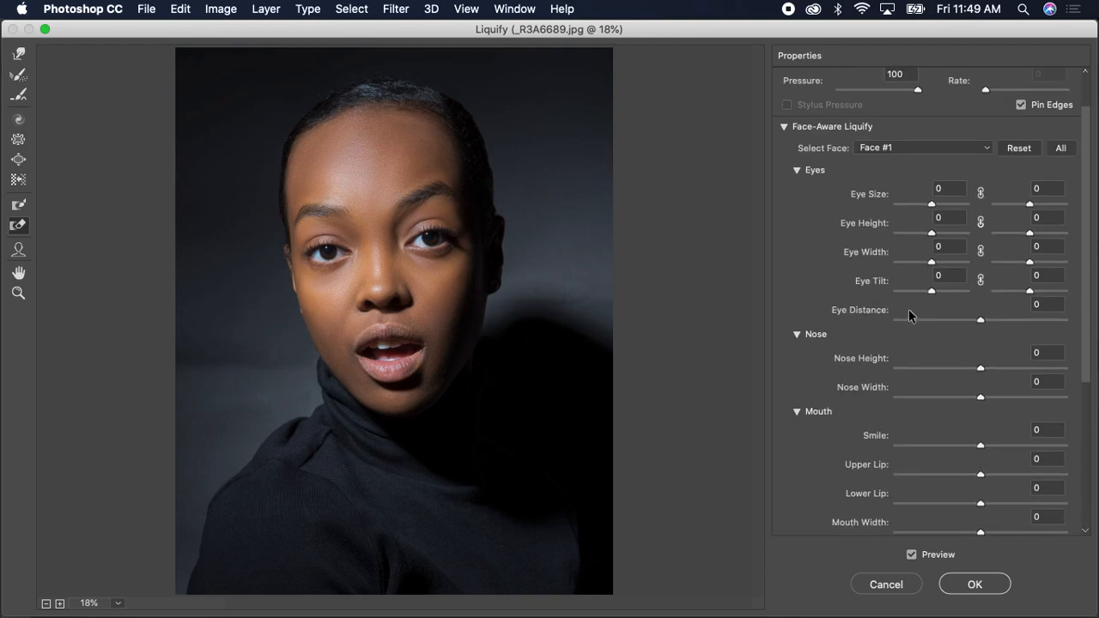
scroll(911, 316, "down", 1)
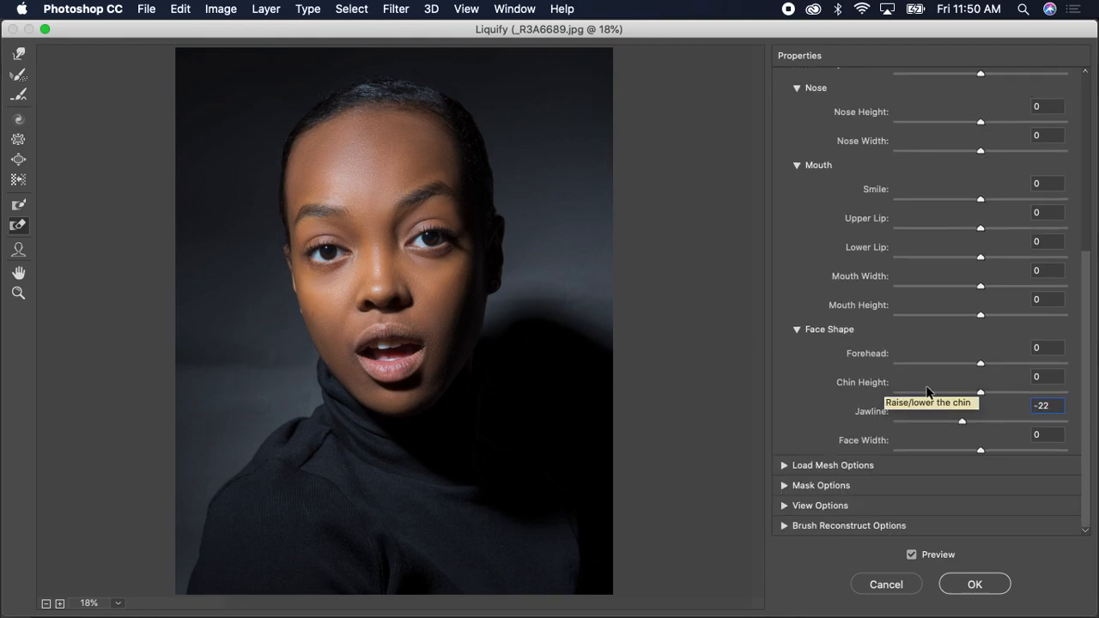
scroll(932, 374, "up", 10)
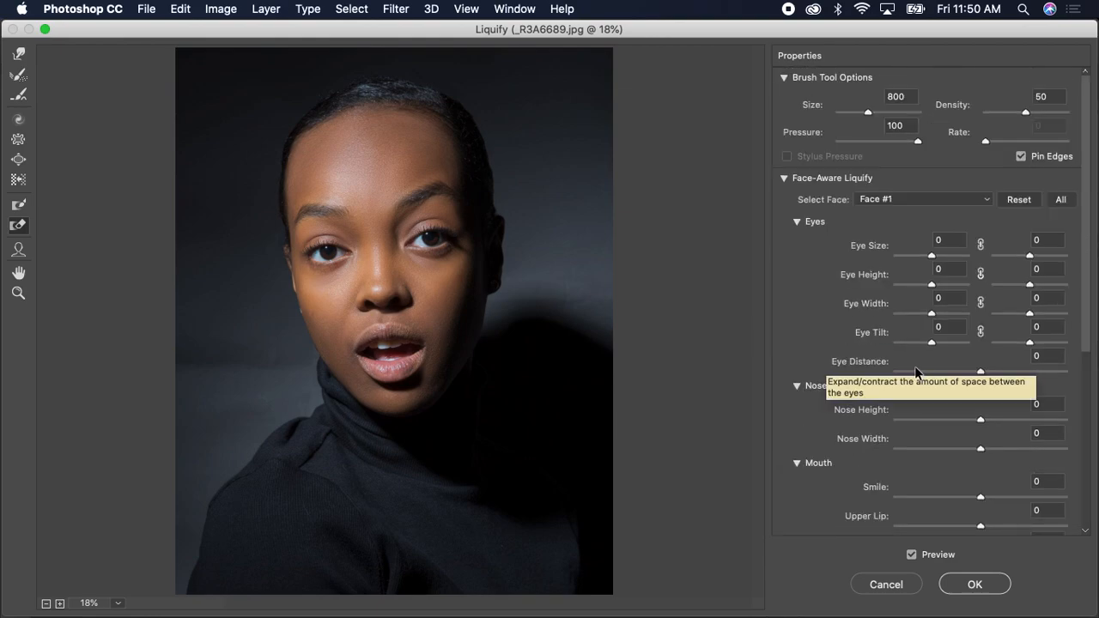
left_click_drag(931, 343, 937, 343)
left_click_drag(1028, 342, 1030, 342)
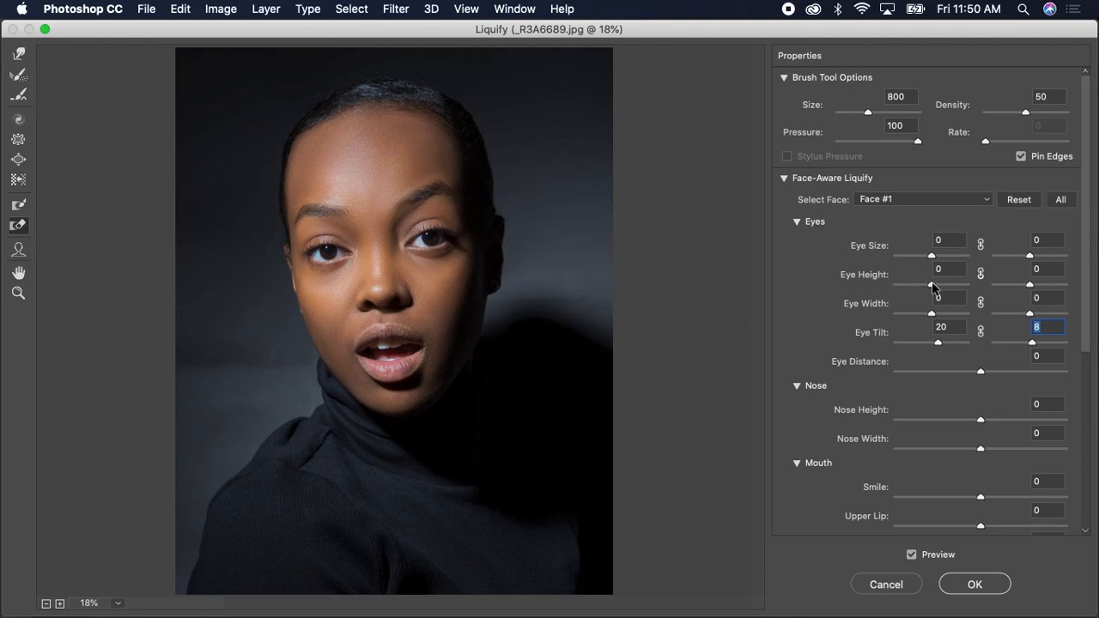
Step: Set the left eye's Eye Height to -24 and apply the Liquify adjustments
left_click_drag(932, 283, 923, 286)
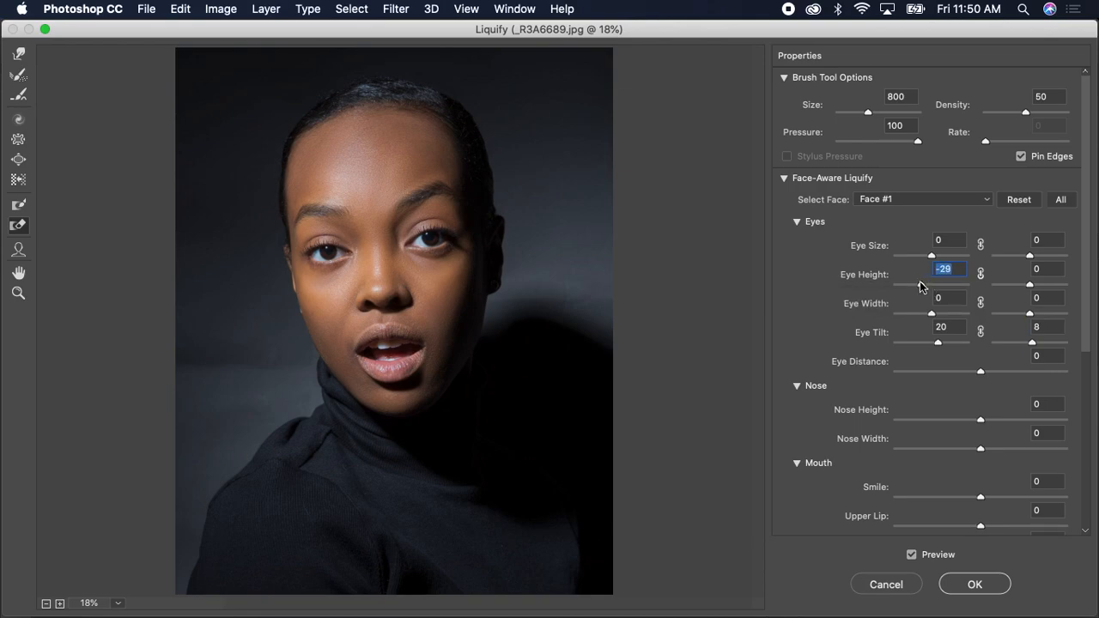
left_click_drag(919, 285, 923, 287)
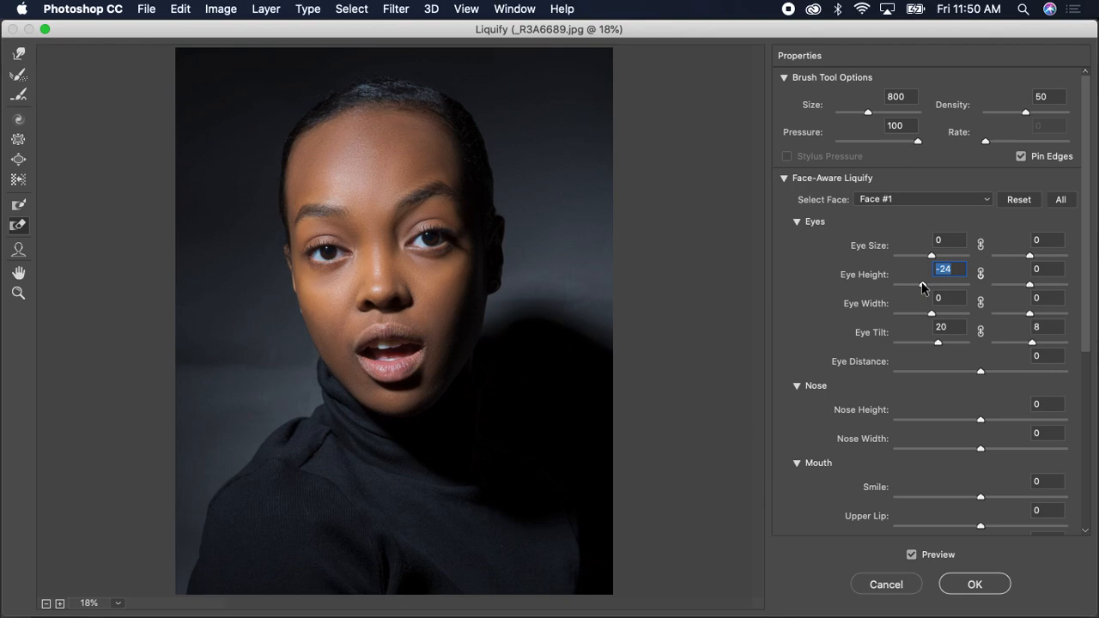
left_click(975, 586)
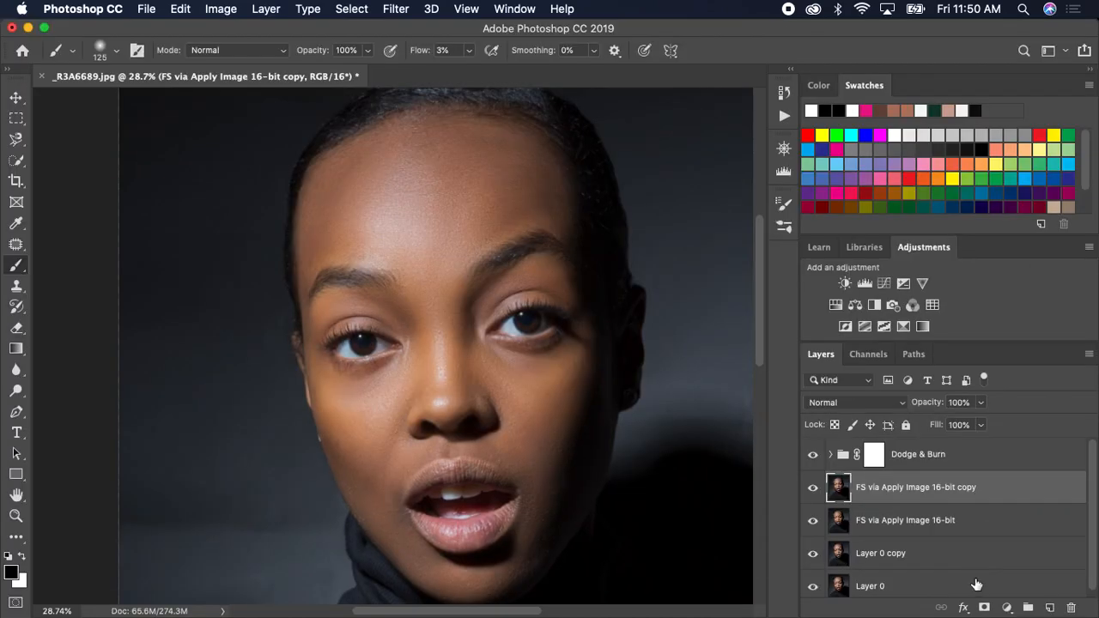
Step: Compare the face before and after Liquify by hiding and showing the "FS via Apply Image 16-bit copy" layer
left_click(813, 488)
left_click(813, 489)
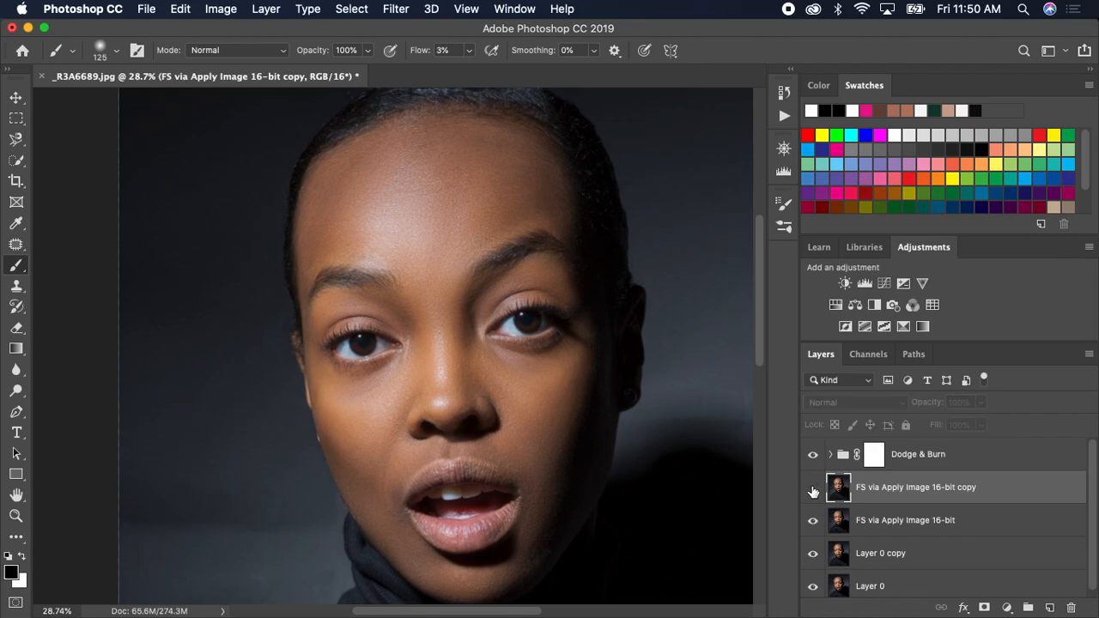
left_click(812, 490)
left_click(812, 489)
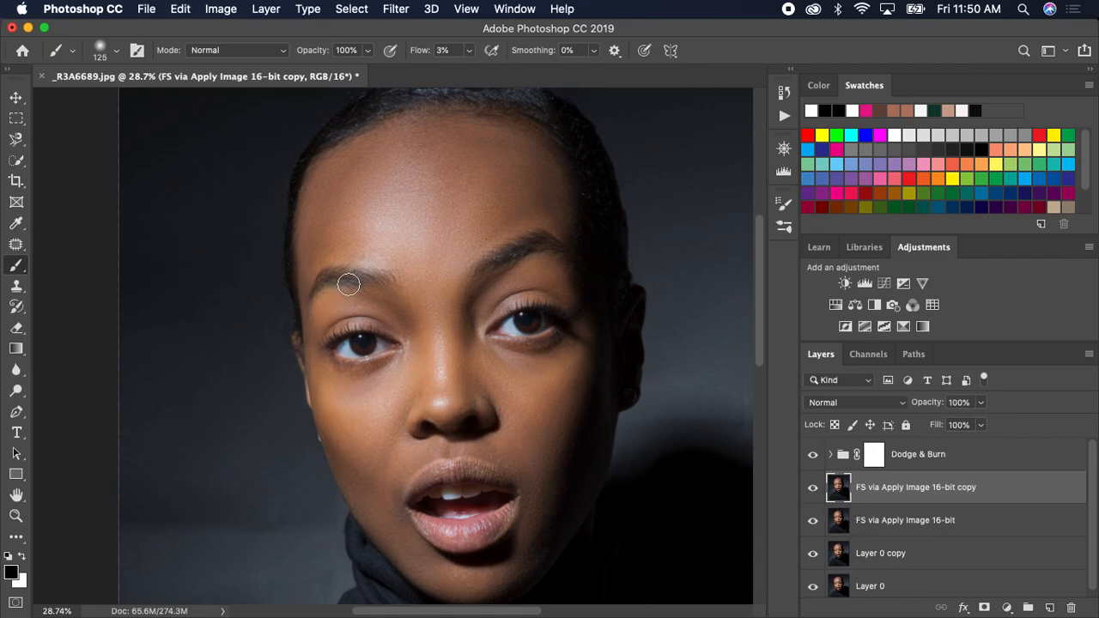
Step: Add a Curves adjustment layer above the Dodge & Burn group and raise its midtones strongly to brighten the image
left_click(946, 454)
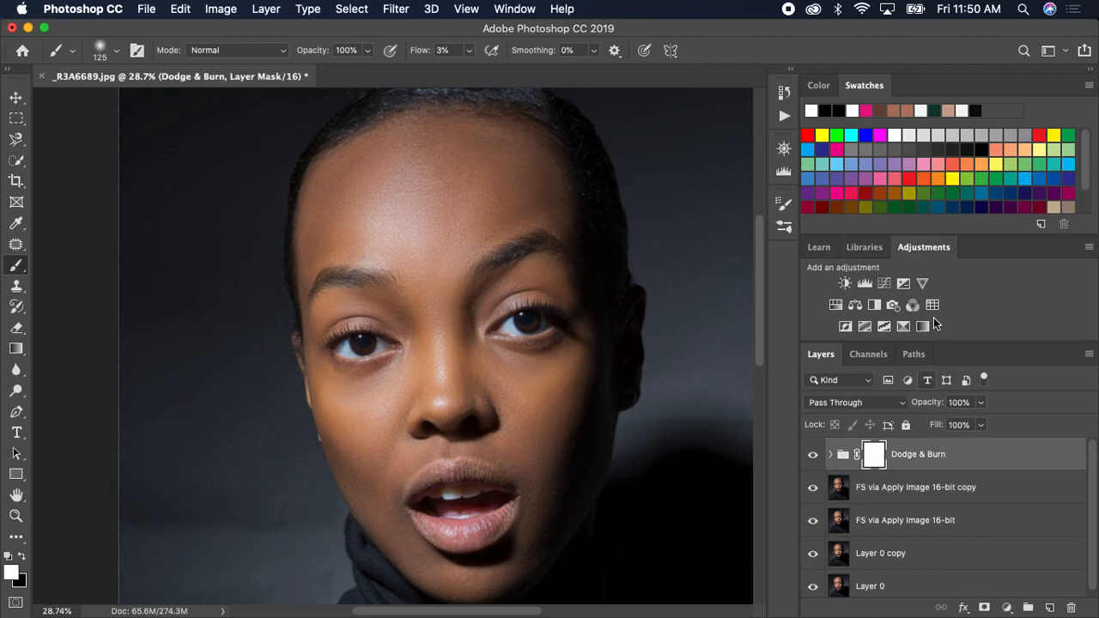
left_click(886, 283)
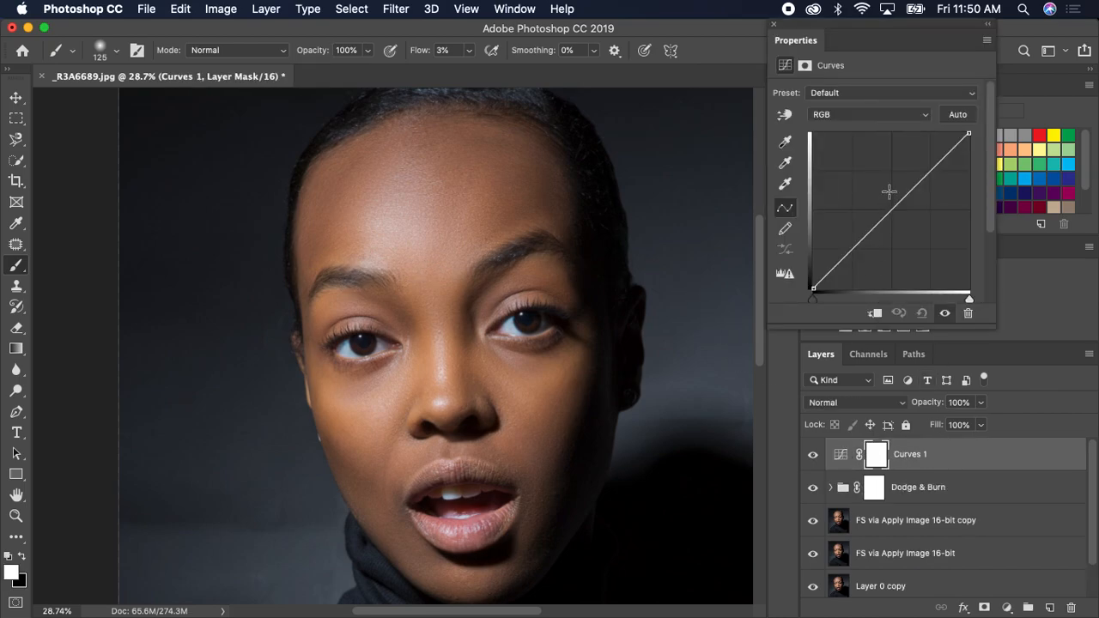
left_click_drag(892, 203, 869, 178)
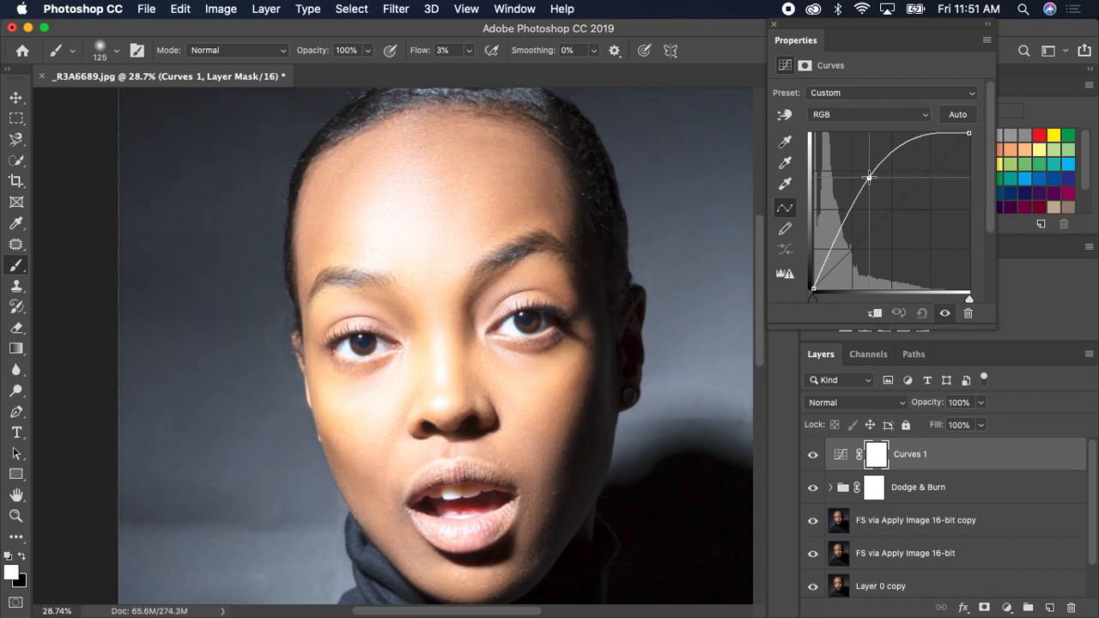
left_click(770, 27)
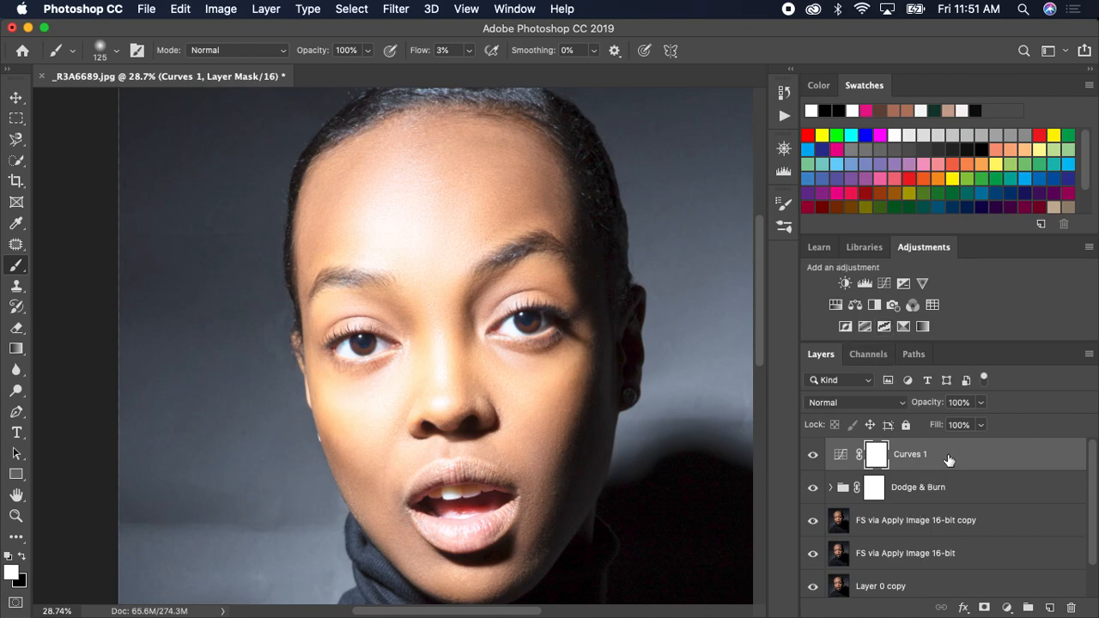
Step: Invert the Curves 1 layer mask to black to hide the brightening
left_click(952, 454)
left_click(879, 460)
key("x")
key("super+i")
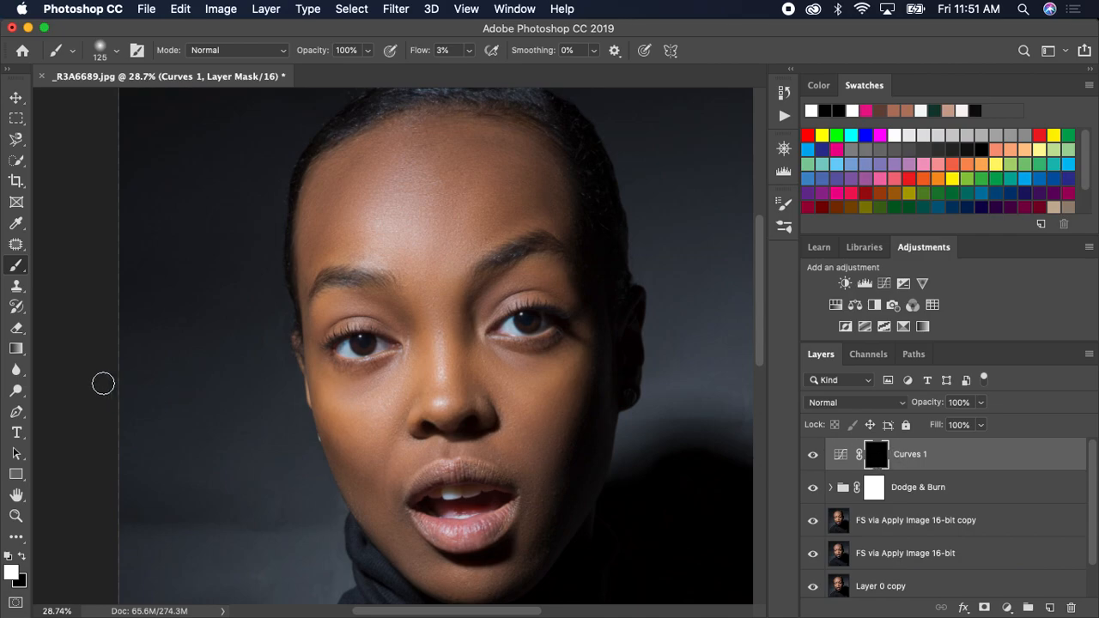
Step: Brighten both irises by painting white on the Curves 1 mask with a brush of size 45 and 100% flow
left_click(16, 265)
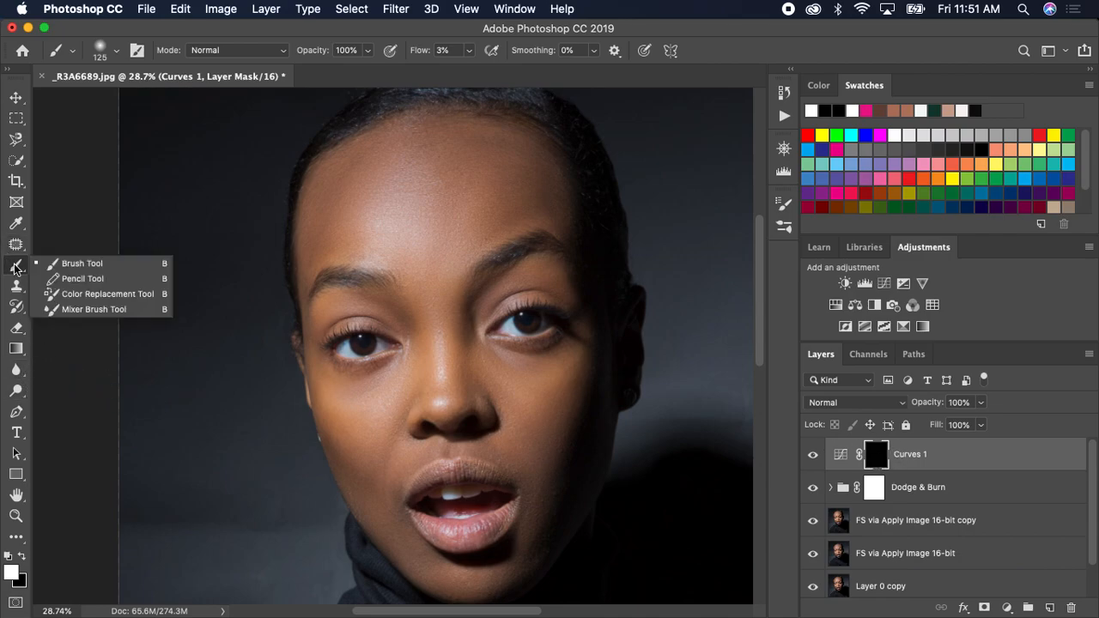
left_click(82, 264)
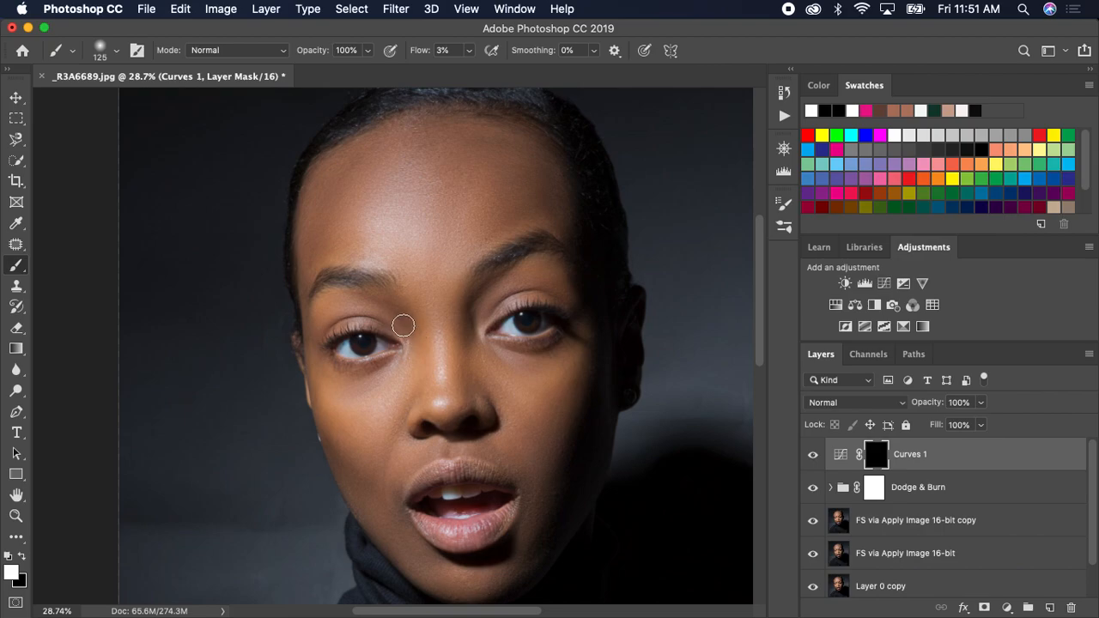
key("bracketleft")
key("bracketleft")
key("bracketleft")
left_click(469, 51)
left_click_drag(482, 64, 554, 66)
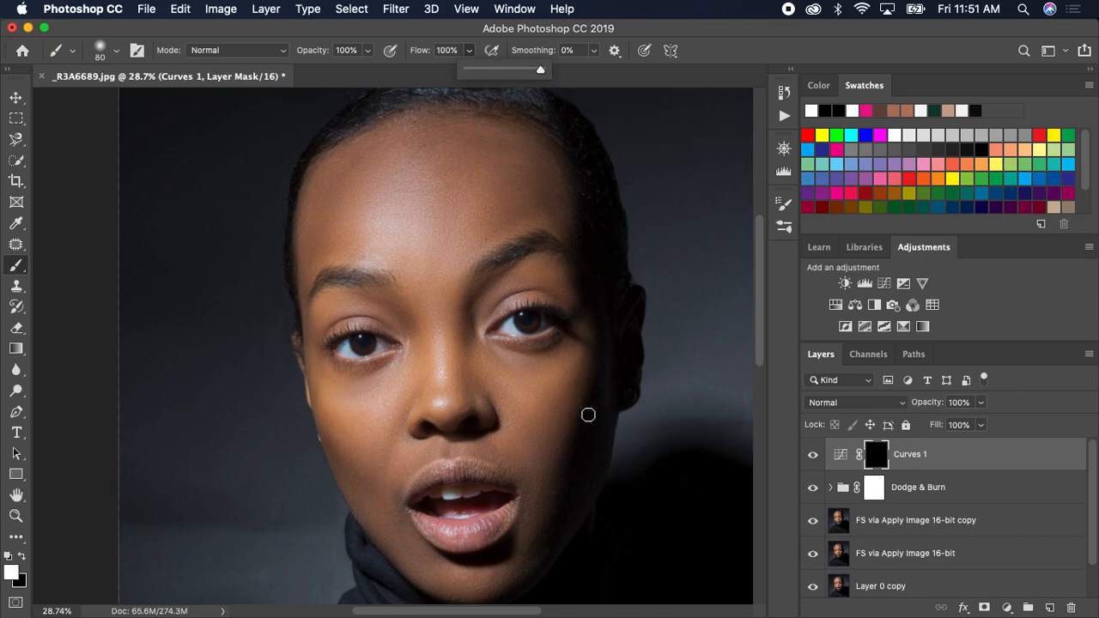
key("bracketleft")
key("bracketleft")
key("bracketleft")
key("bracketleft")
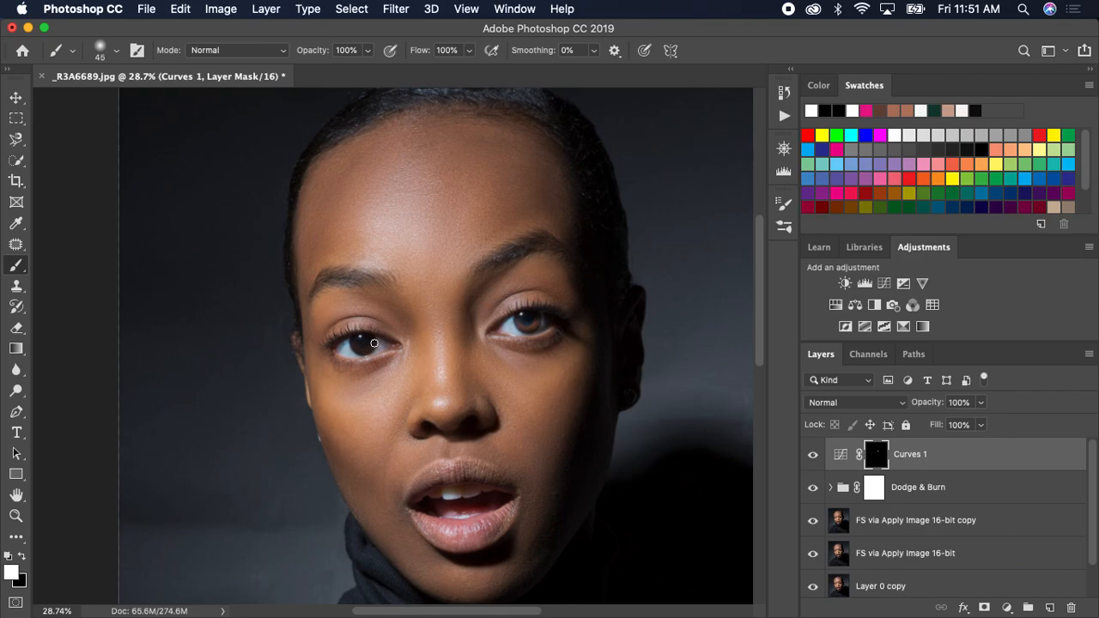
left_click_drag(372, 345, 355, 343)
Step: Lower the Curves 1 layer's opacity to 42% and examine the brightened eyes up close
key("super+0")
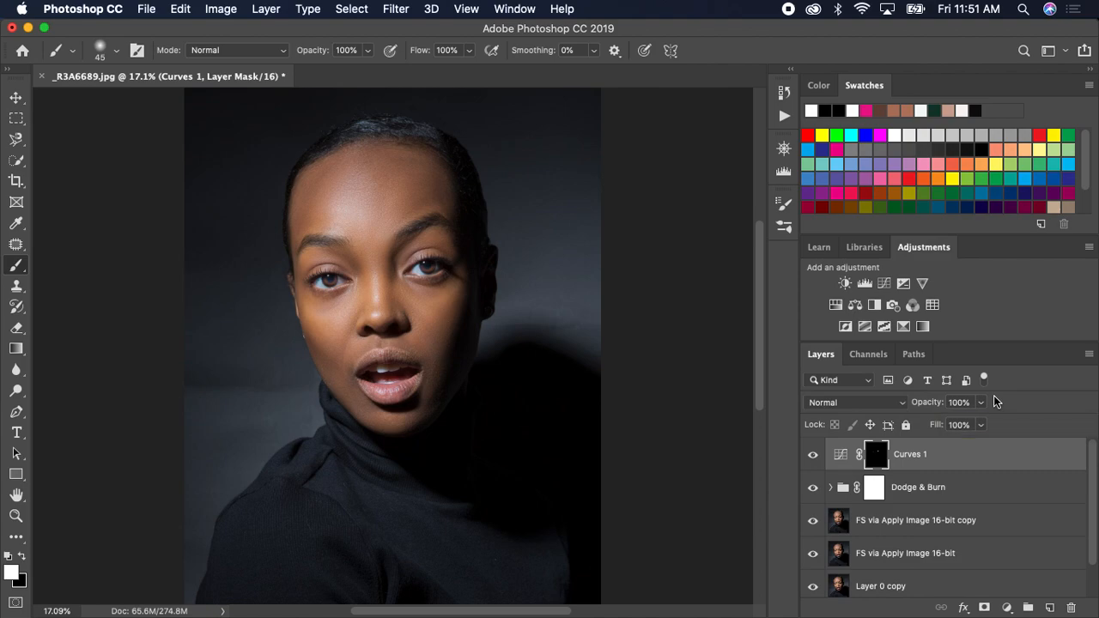
left_click(980, 402)
left_click_drag(982, 425, 937, 424)
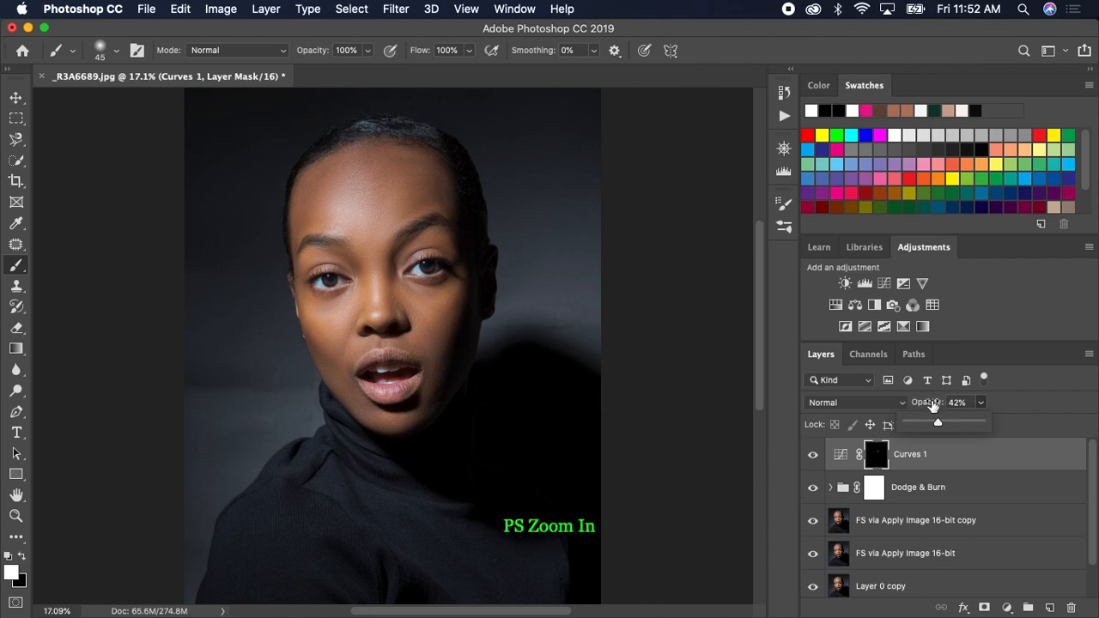
key("super+plus")
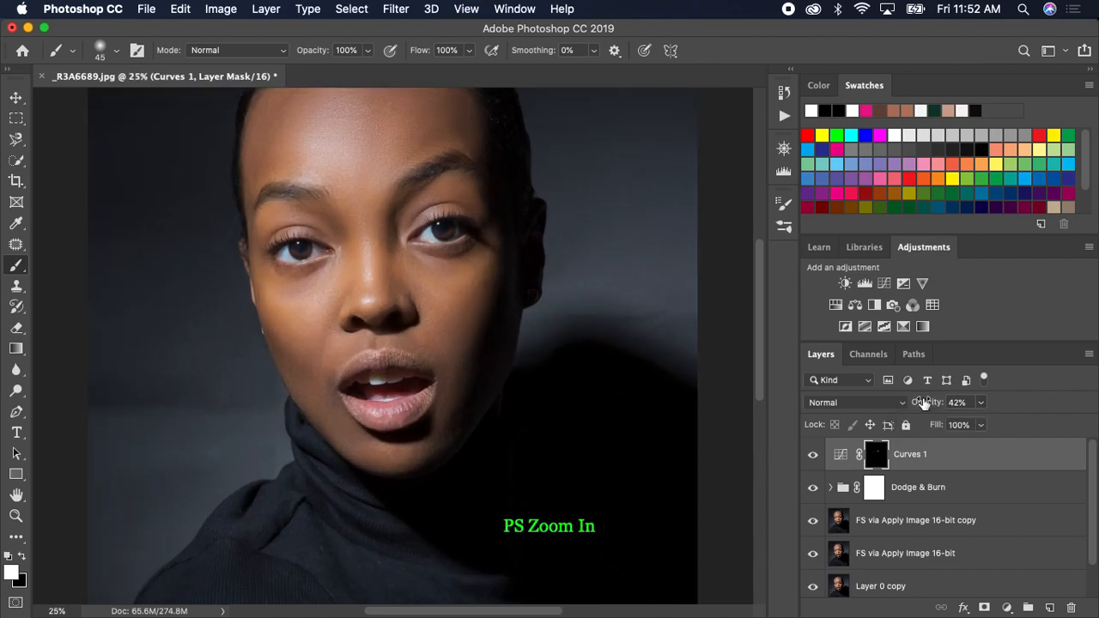
key("super+plus")
scroll(918, 405, "up", 4)
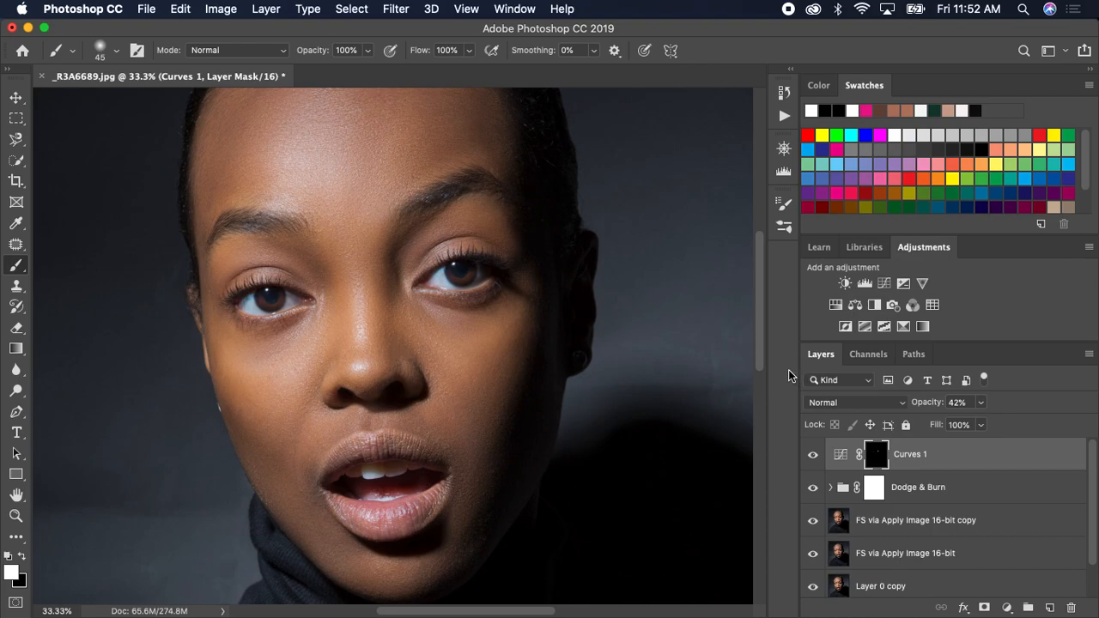
Step: Duplicate the FS via Apply Image 16-bit copy layer
key("super+minus")
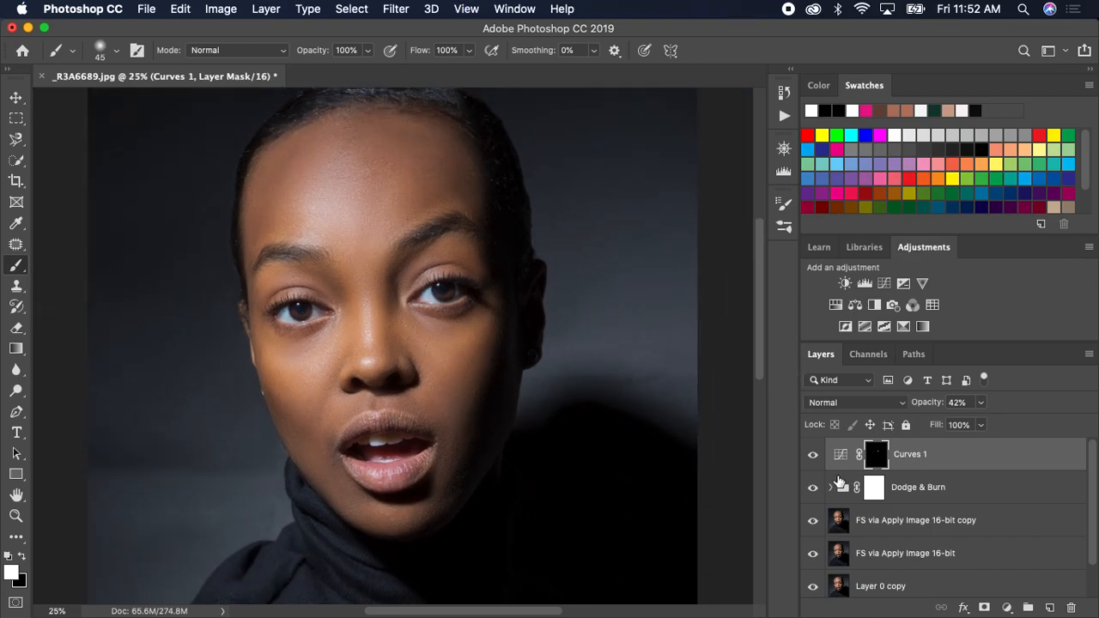
left_click(901, 527)
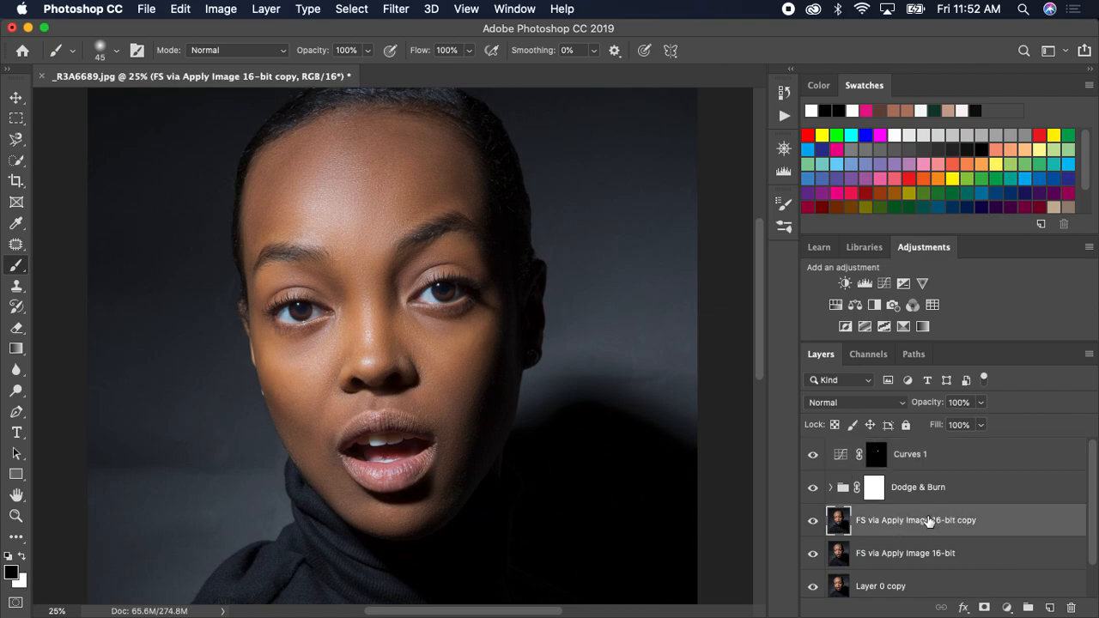
key("super+j")
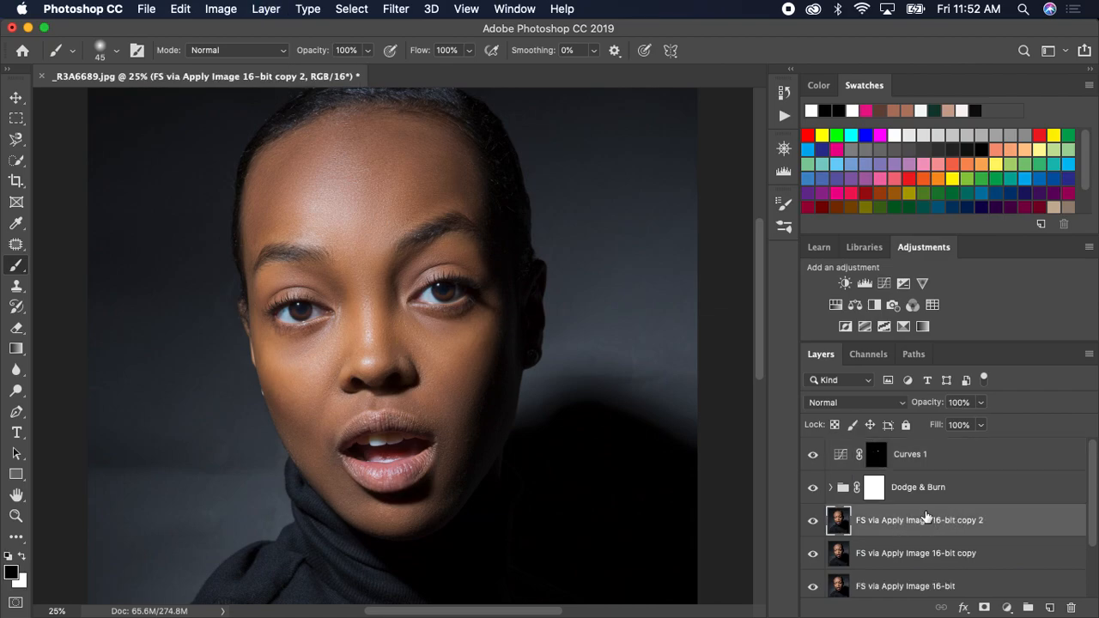
Step: Sharpen the duplicated layer with Unsharp Mask at amount 50%, radius 2.8 pixels and threshold 0
left_click(396, 10)
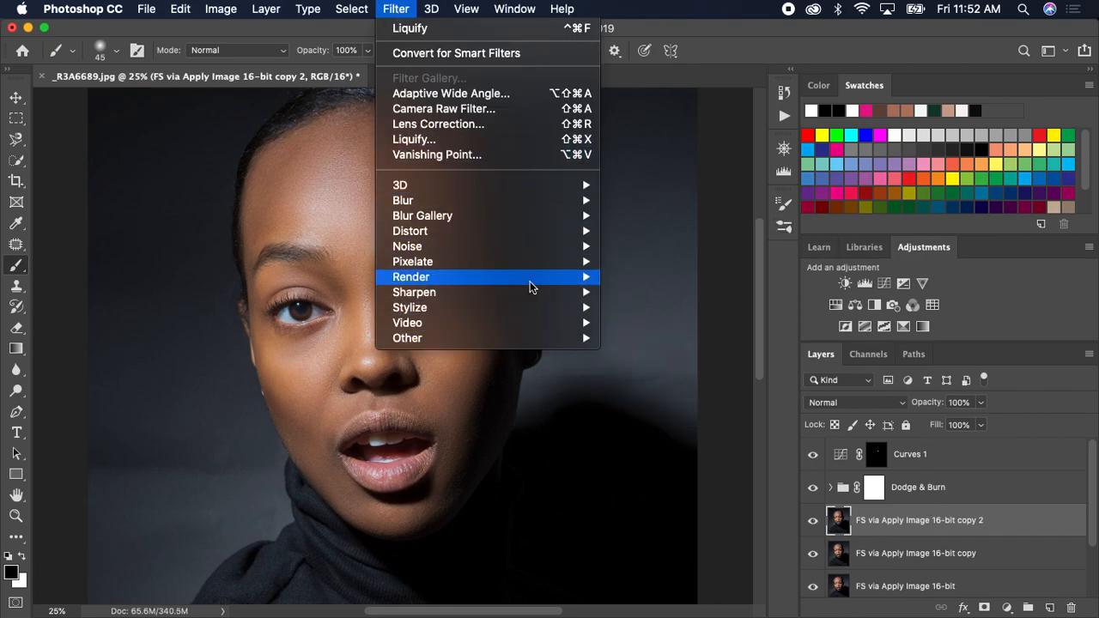
mouse_move(549, 293)
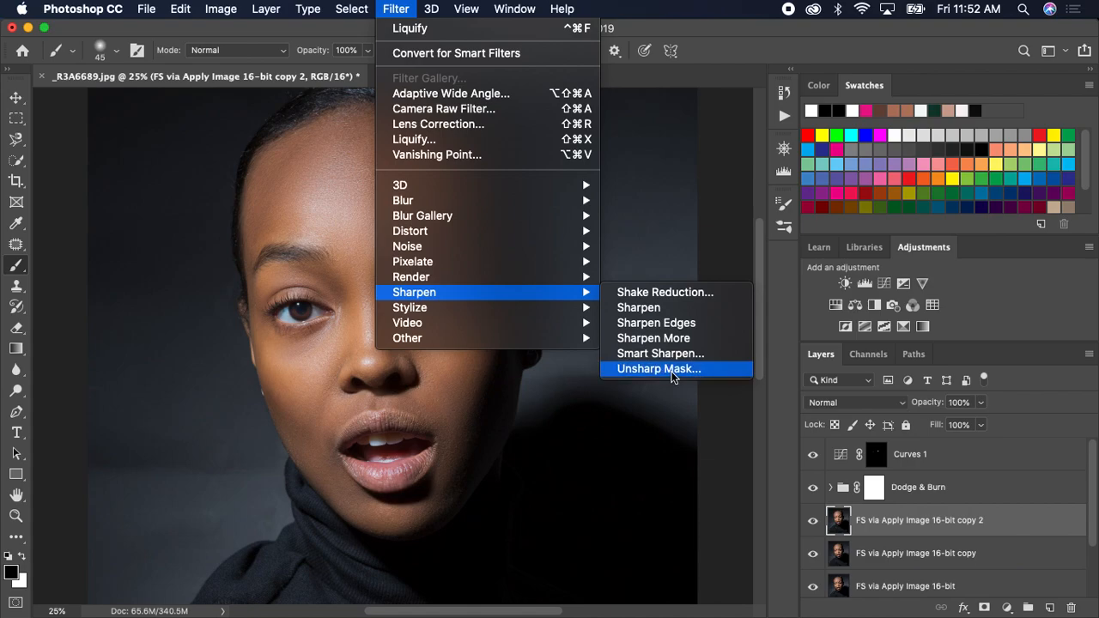
left_click(673, 370)
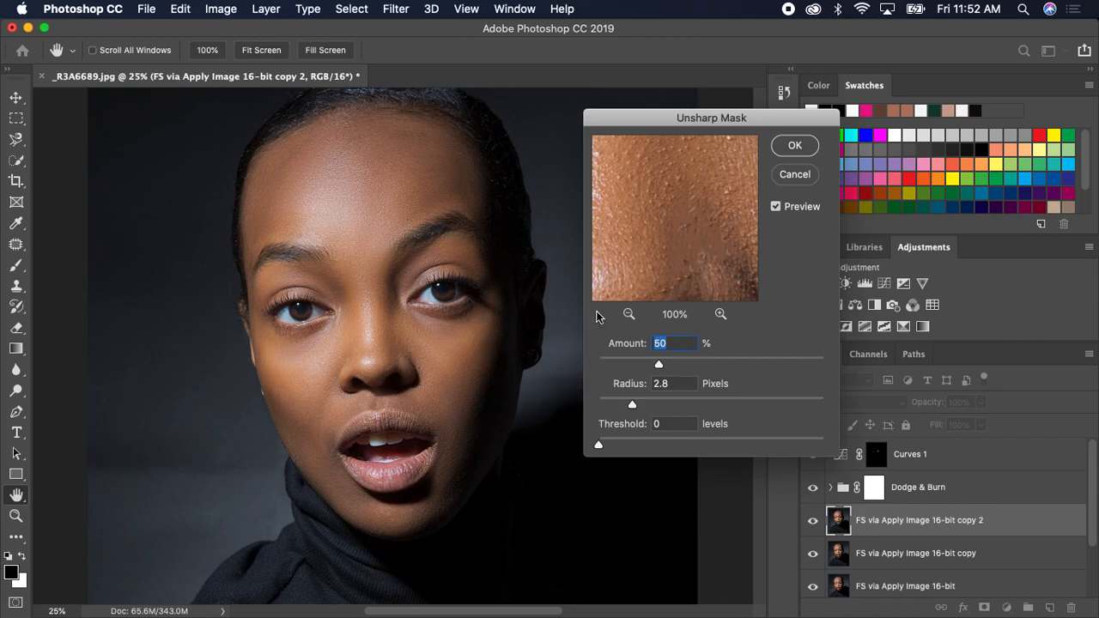
left_click(798, 147)
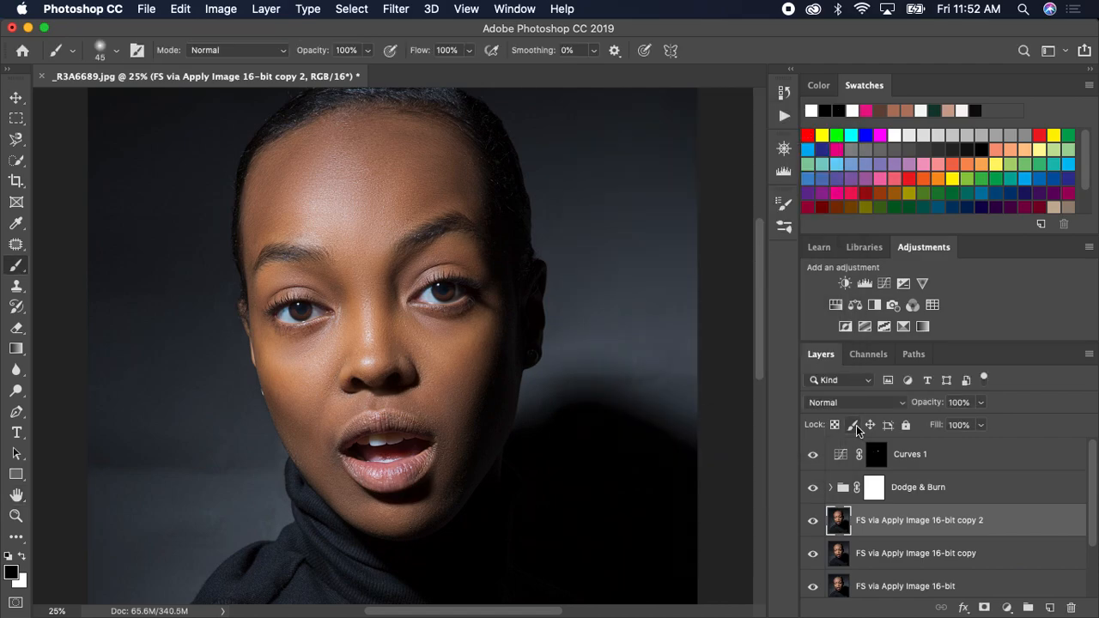
Step: Compare the image with and without the sharpened layer and lower that layer's opacity to 51%
left_click(813, 524)
left_click(813, 523)
left_click(813, 523)
left_click(812, 524)
key("super+0")
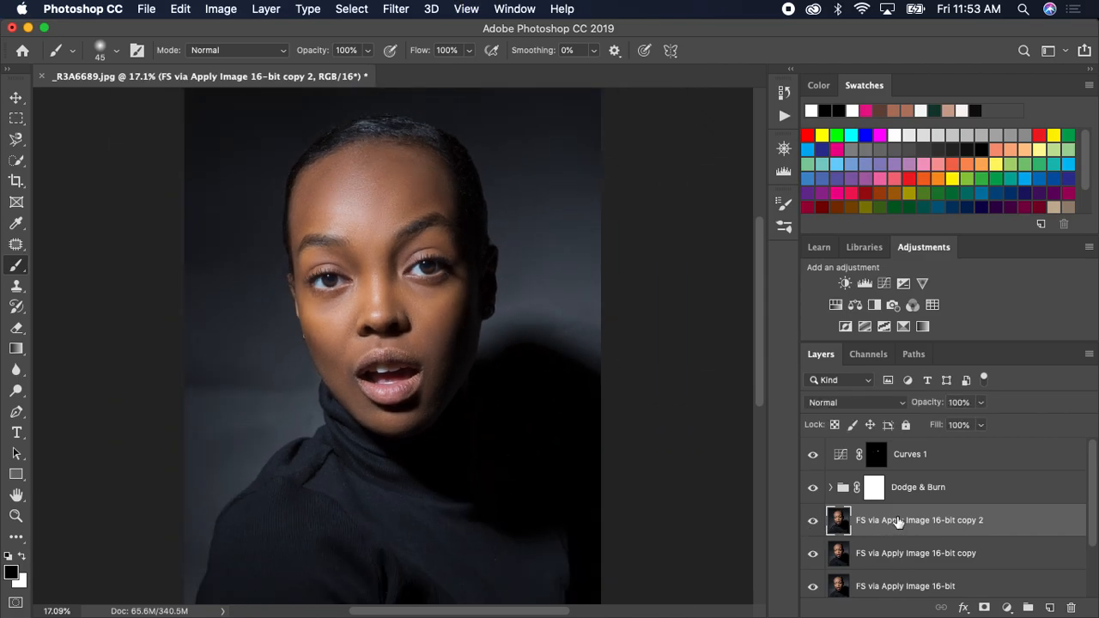
left_click(813, 524)
left_click(813, 523)
left_click(813, 526)
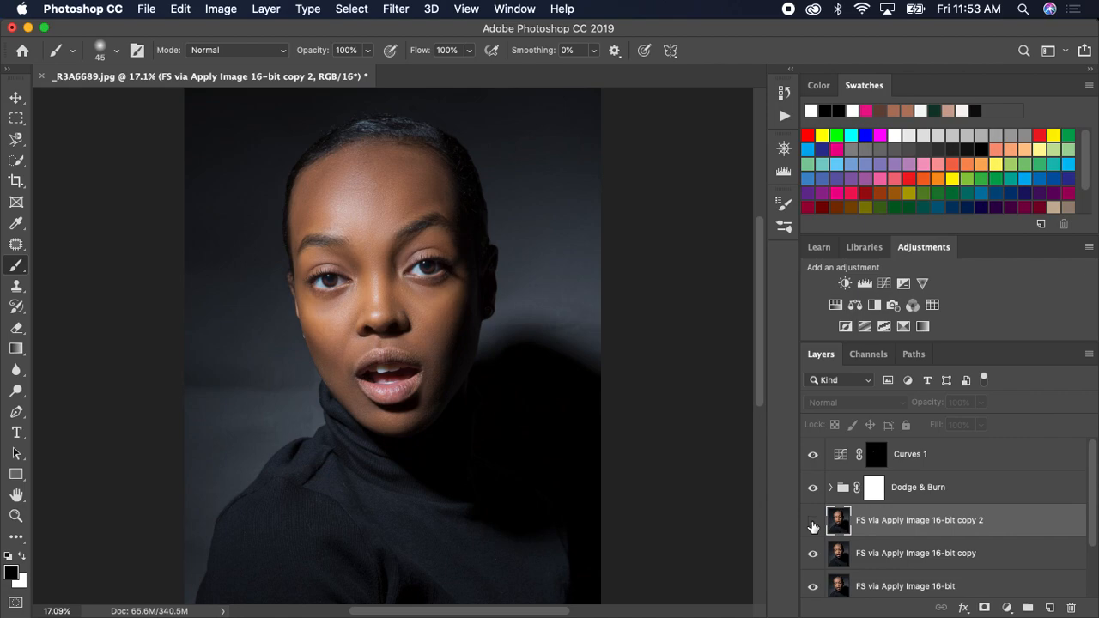
left_click(813, 526)
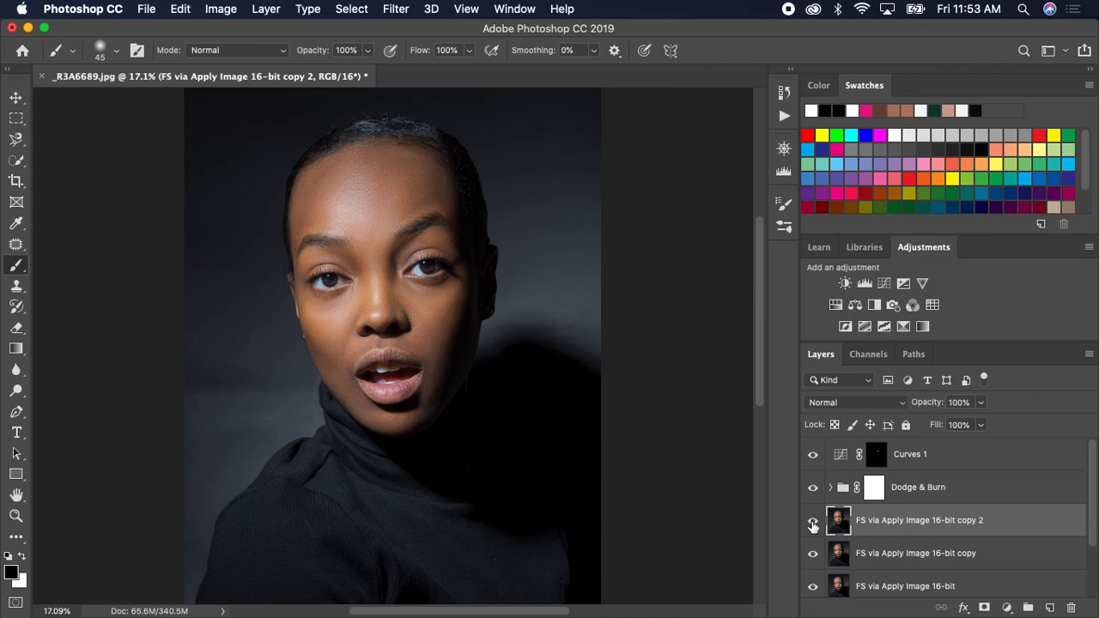
left_click(981, 403)
left_click(1017, 381)
Step: Even out the background on both sides of the subject with the Patch tool, using cleaner backdrop areas as the source
left_click(14, 246)
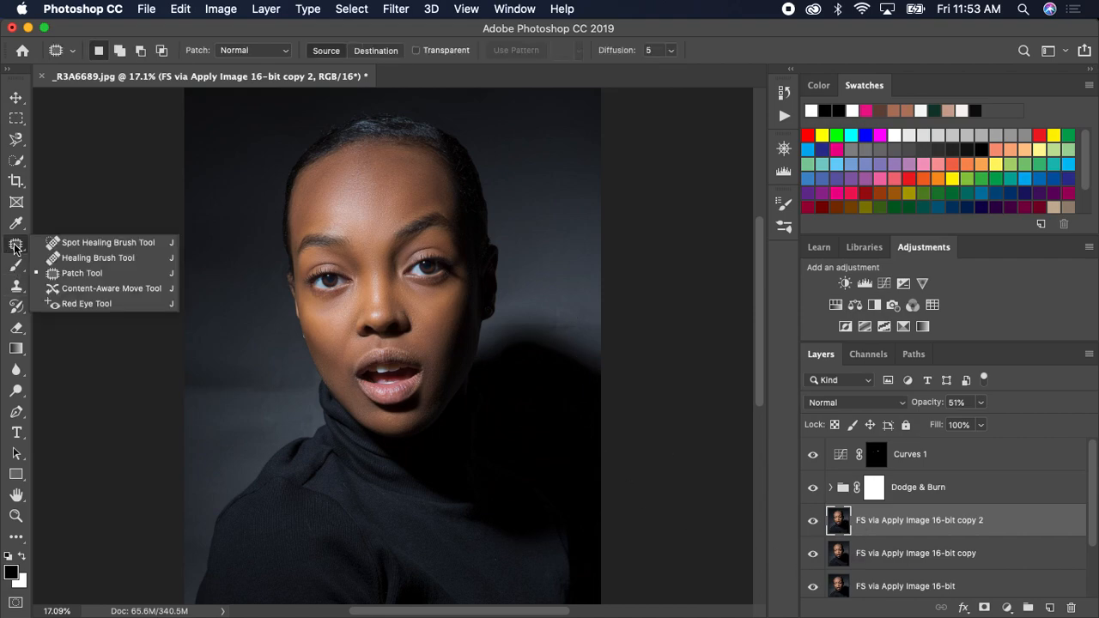
left_click(52, 273)
mouse_move(191, 369)
left_mouse_down()
mouse_move(280, 360)
mouse_move(300, 378)
mouse_move(206, 398)
mouse_move(188, 366)
mouse_move(261, 157)
left_mouse_up()
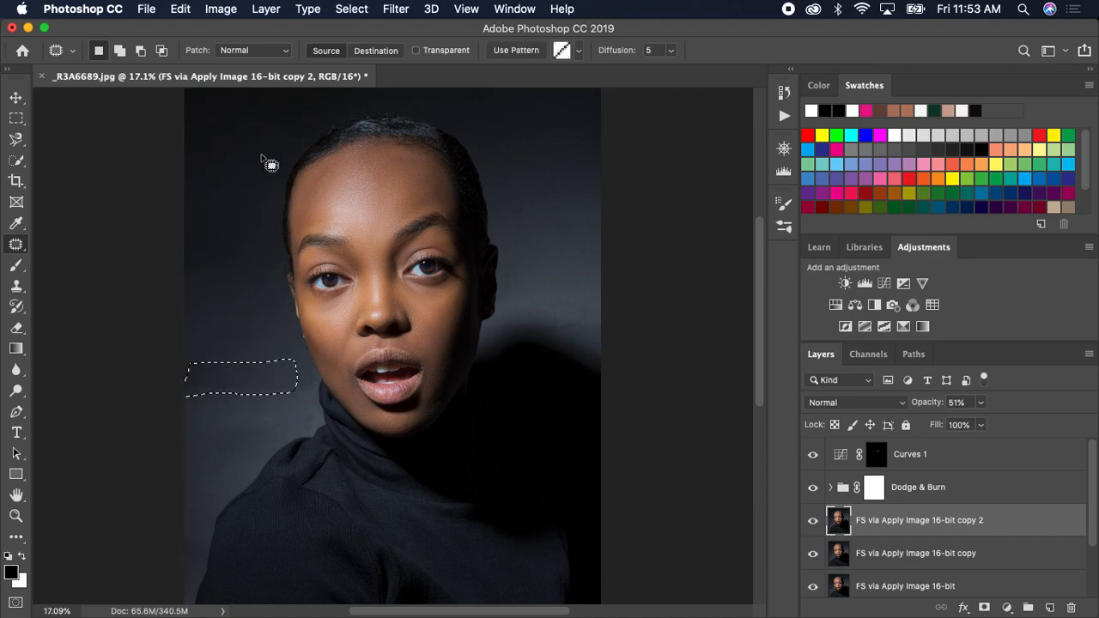
mouse_move(520, 315)
left_mouse_down()
mouse_move(602, 320)
mouse_move(584, 336)
mouse_move(493, 333)
mouse_move(524, 314)
mouse_move(538, 272)
mouse_move(528, 130)
left_mouse_up()
key("super+d")
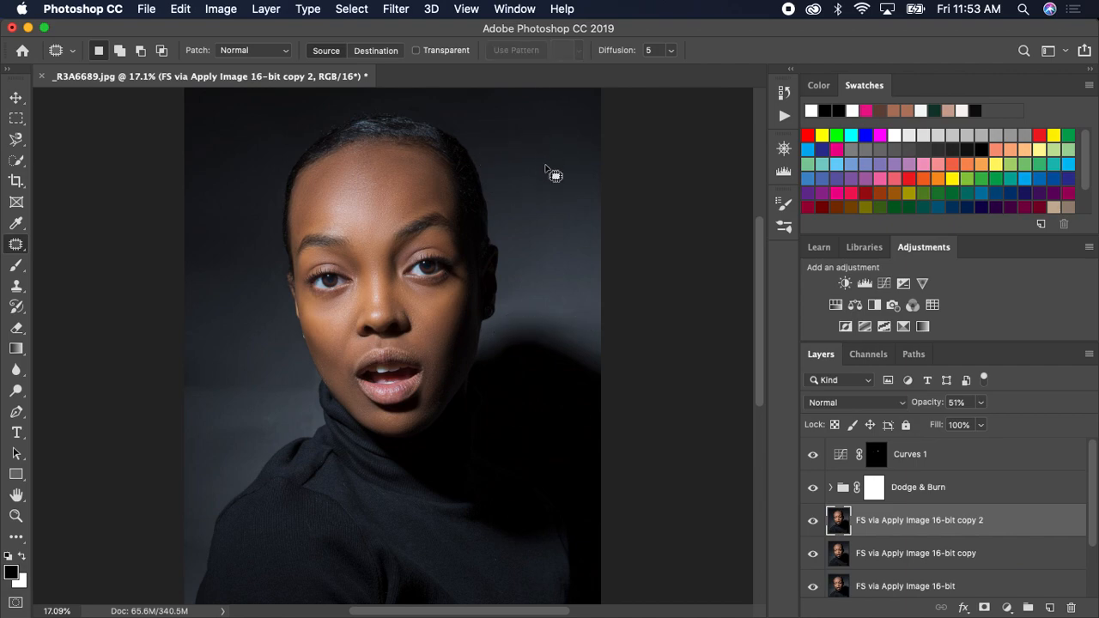
mouse_move(236, 415)
left_mouse_down()
mouse_move(296, 427)
mouse_move(259, 442)
mouse_move(221, 413)
mouse_move(227, 328)
left_mouse_up()
key("super+d")
Step: Switch to the Spot Healing Brush for retouching the sweater and lower part of the portrait
scroll(545, 356, "down", 2)
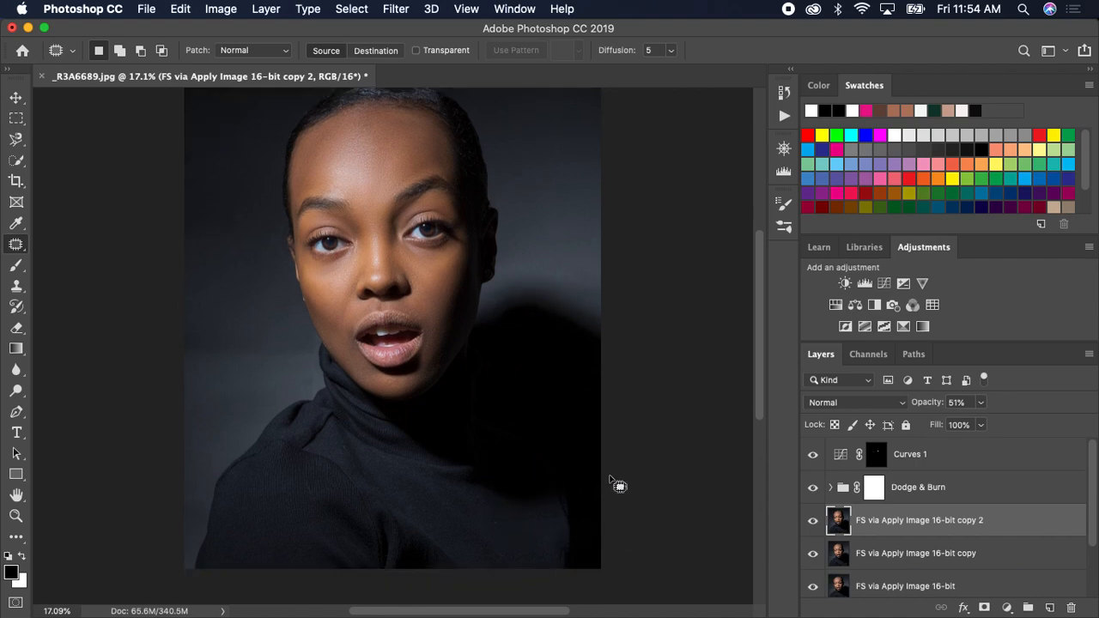
left_click(14, 243)
left_click(21, 245)
left_click(21, 245)
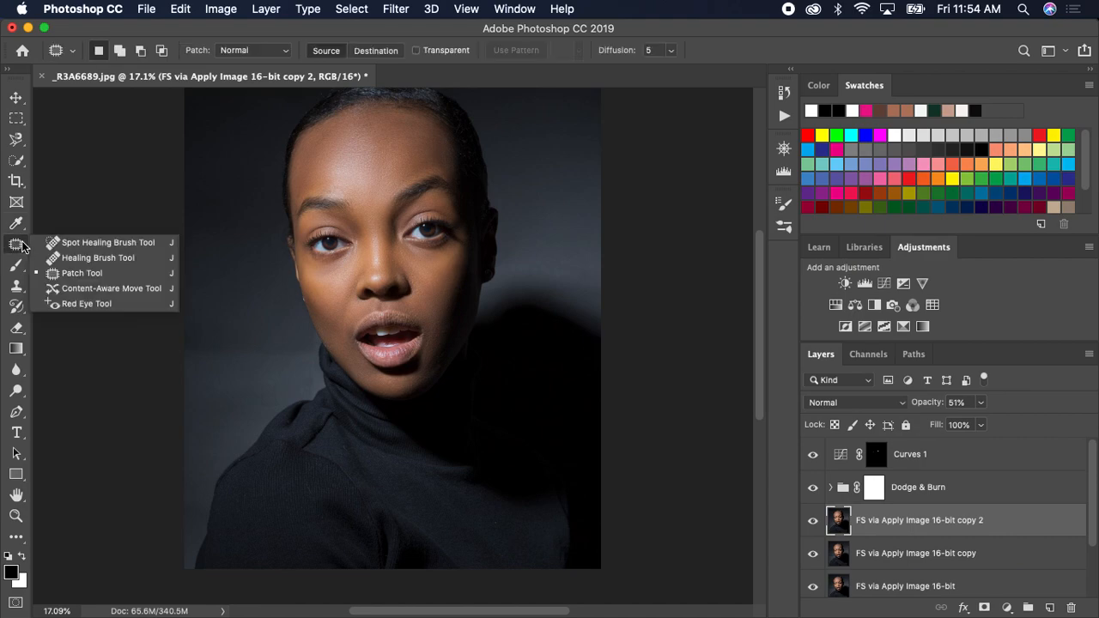
left_click(55, 243)
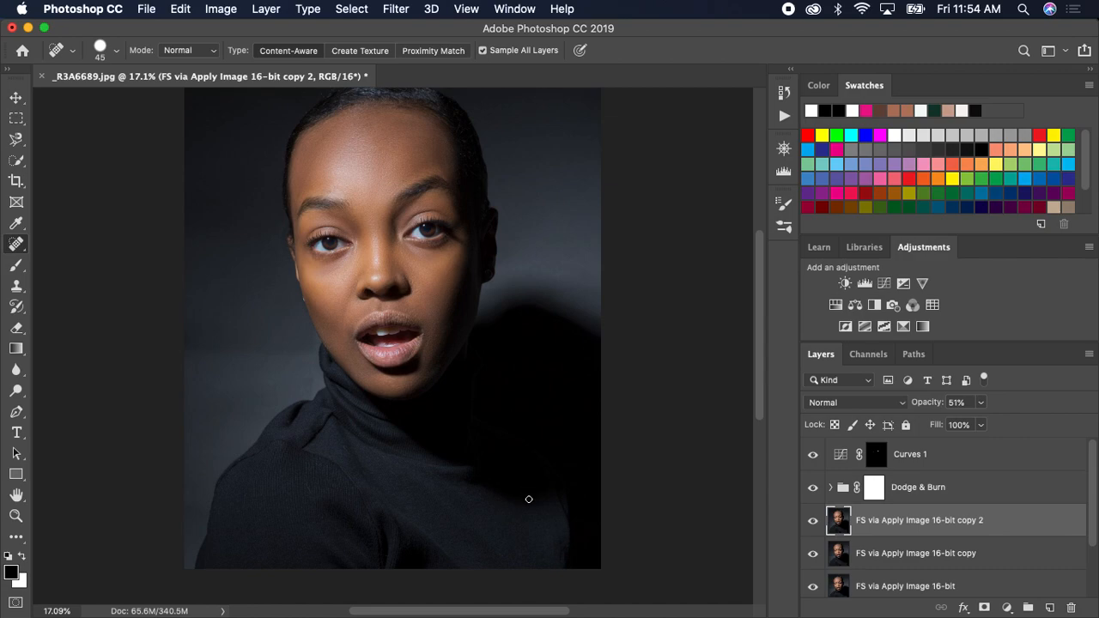
Step: Merge the sharpened layer with FS via Apply Image 16-bit copy and heal a spot on the sweater
left_click(887, 552, "shift")
right_click(887, 551)
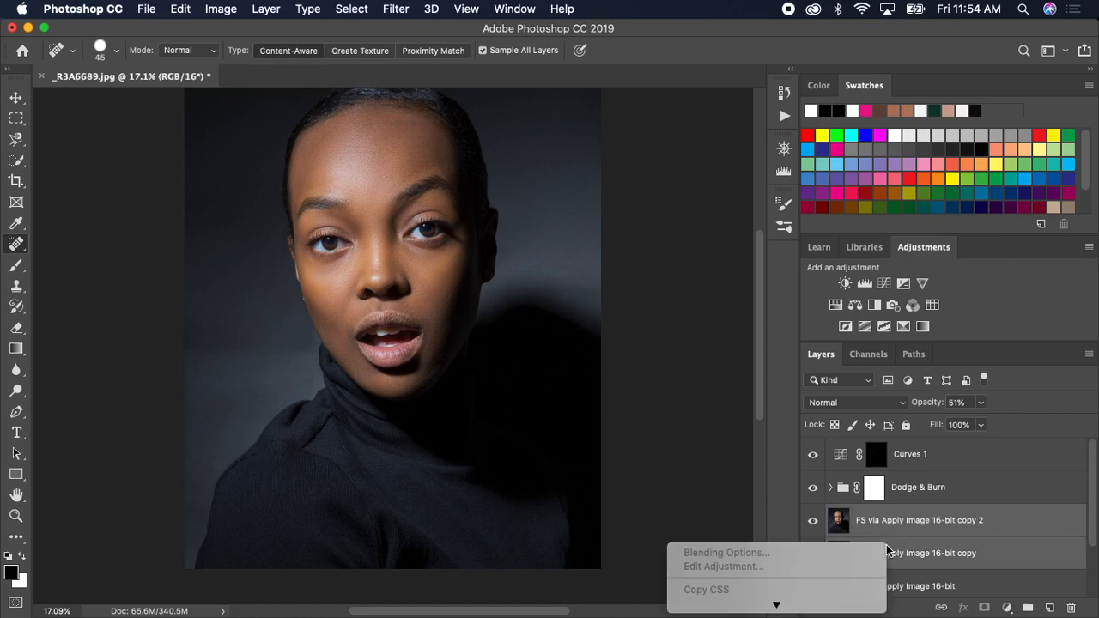
mouse_move(776, 606)
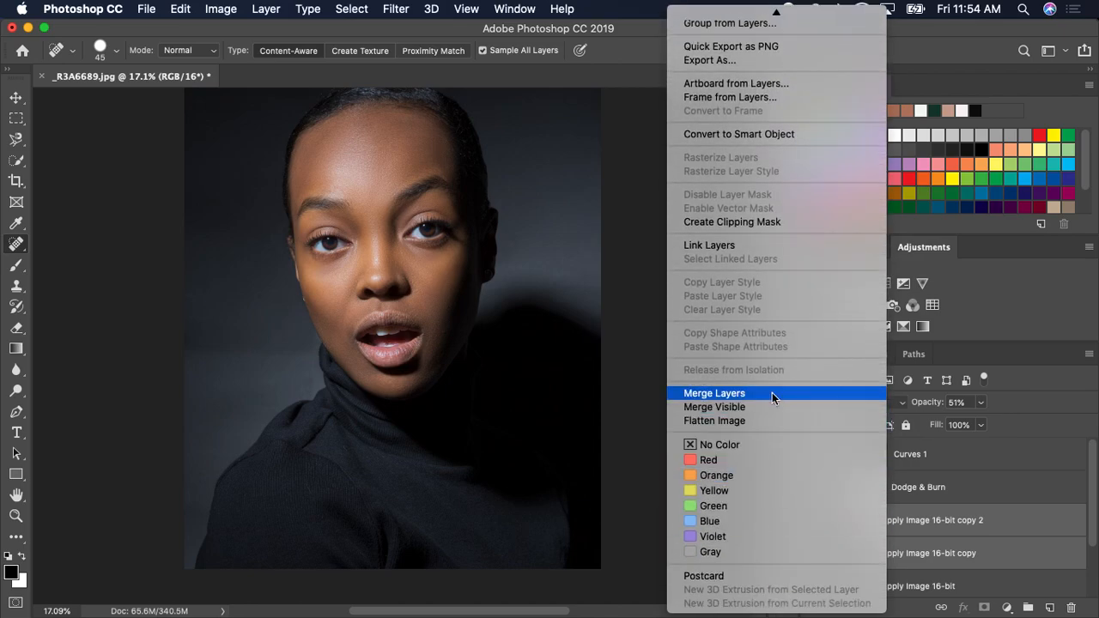
left_click(772, 392)
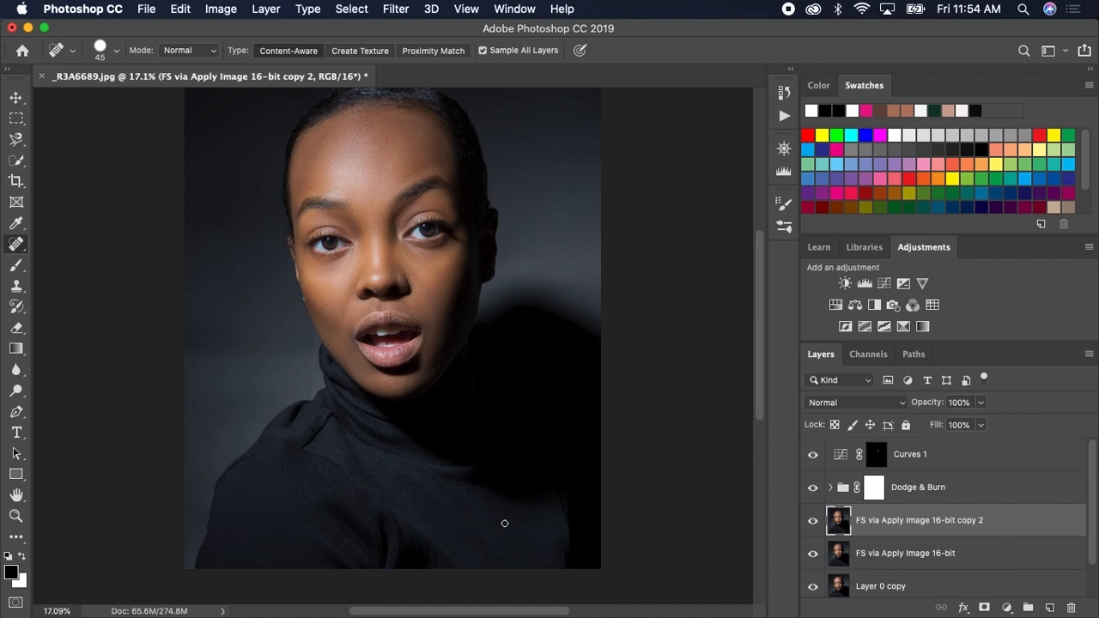
left_click(310, 491)
Step: Open the merged layer in Liquify and reduce the brush size to 250
left_click(385, 15)
left_click(416, 146)
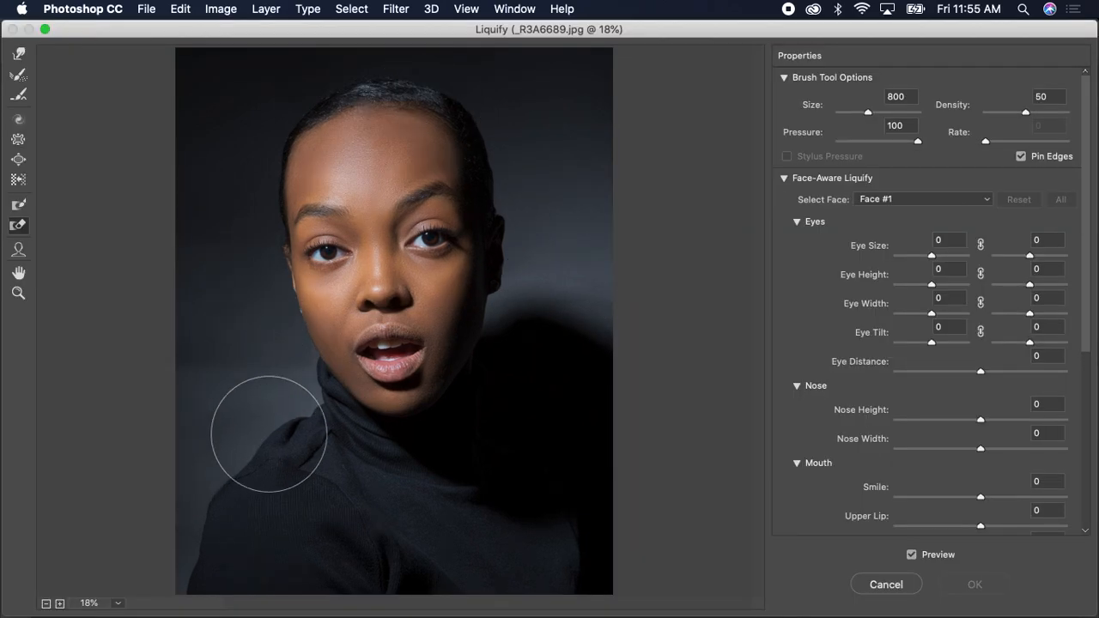
key("bracketleft")
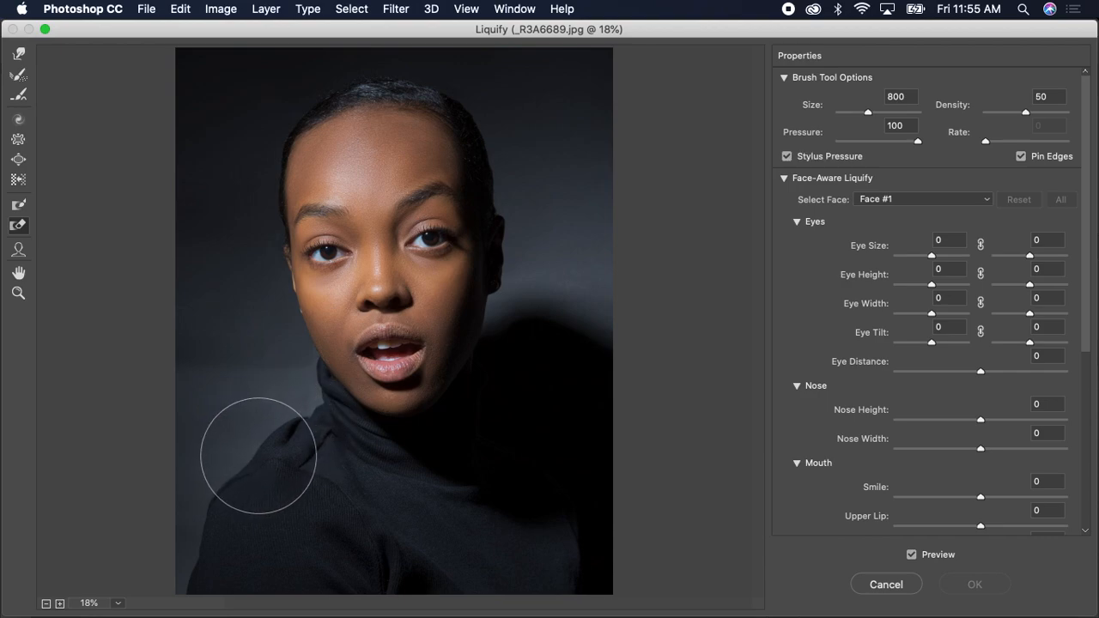
key("bracketleft")
key("bracketleft")
key("bracketleft")
key("bracketleft")
key("bracketleft")
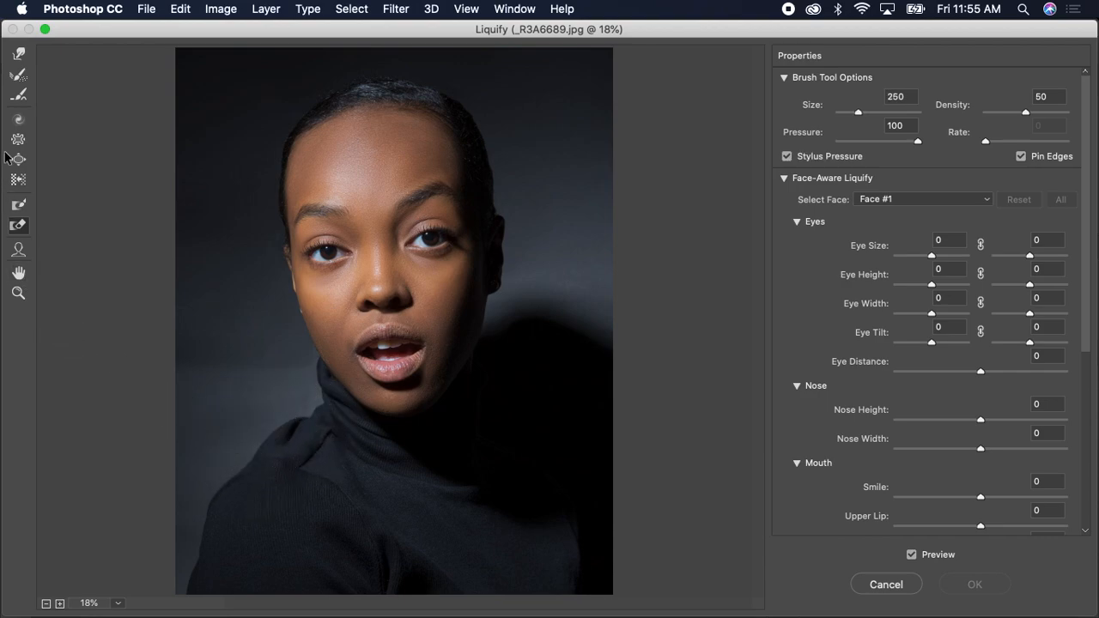
Step: Flatten the bulging sweater fold on the shoulder beside the collar with the Pucker tool at brush sizes 175 down to 100
left_click(17, 141)
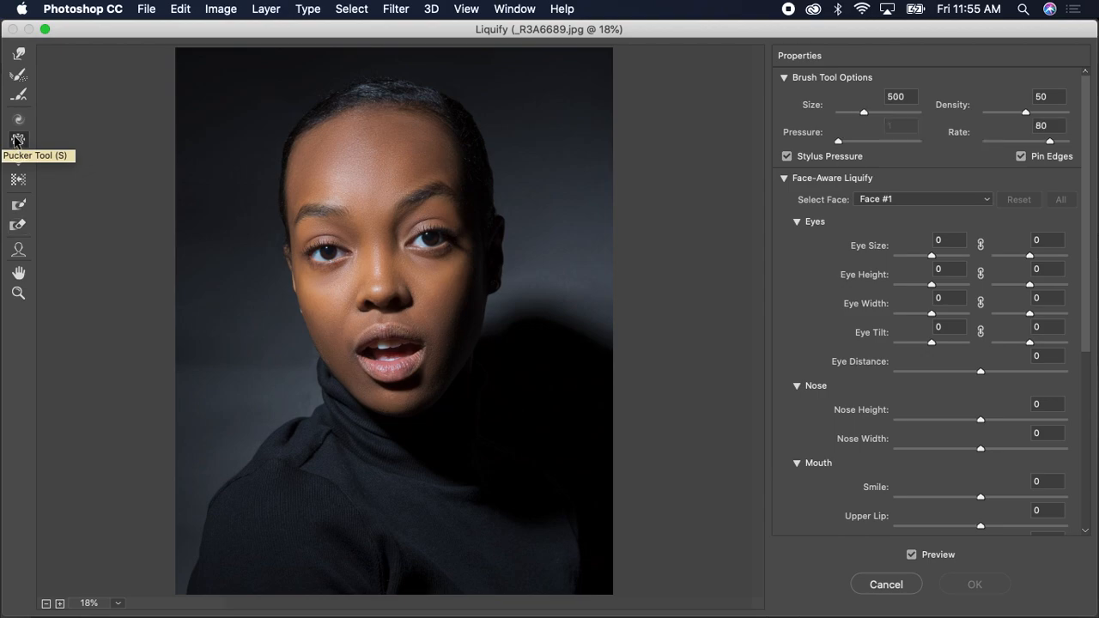
key("bracketleft")
key("bracketleft")
key("bracketleft")
key("bracketleft")
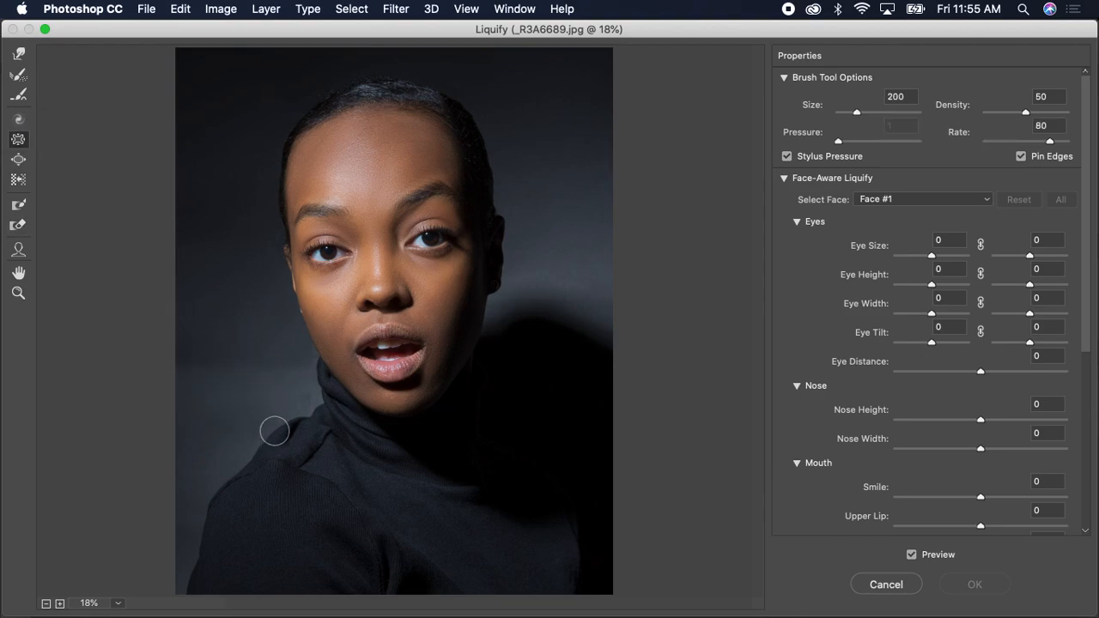
key("bracketleft")
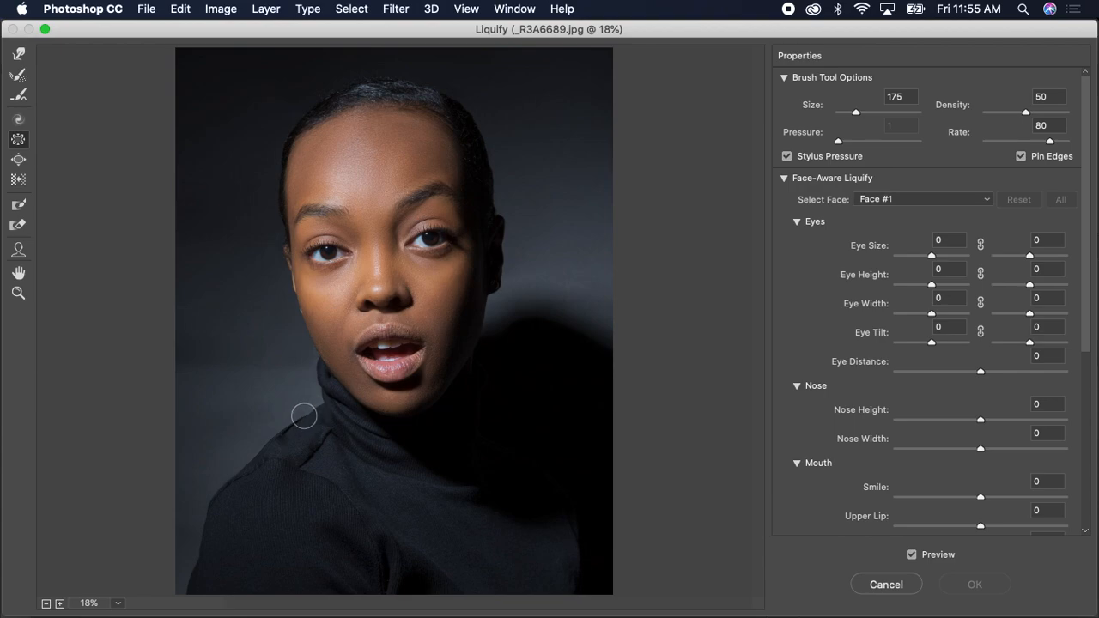
left_click_drag(294, 422, 313, 375)
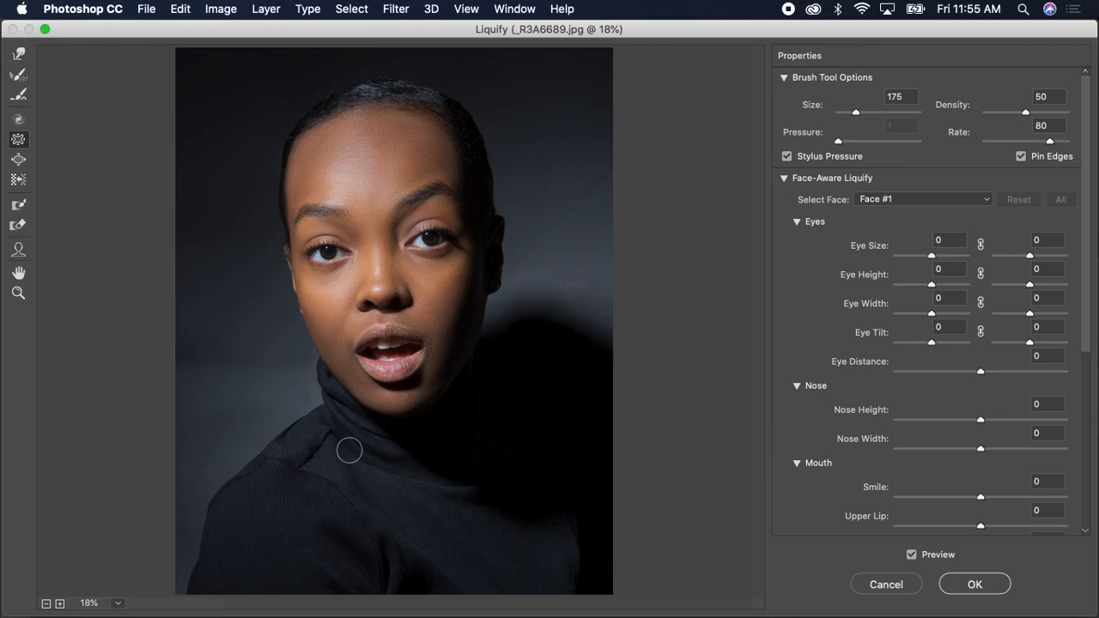
key("bracketleft")
key("bracketleft")
key("bracketleft")
Step: Compare the reshaped shoulder with the original and apply the Liquify changes
left_click(912, 555)
left_click(912, 555)
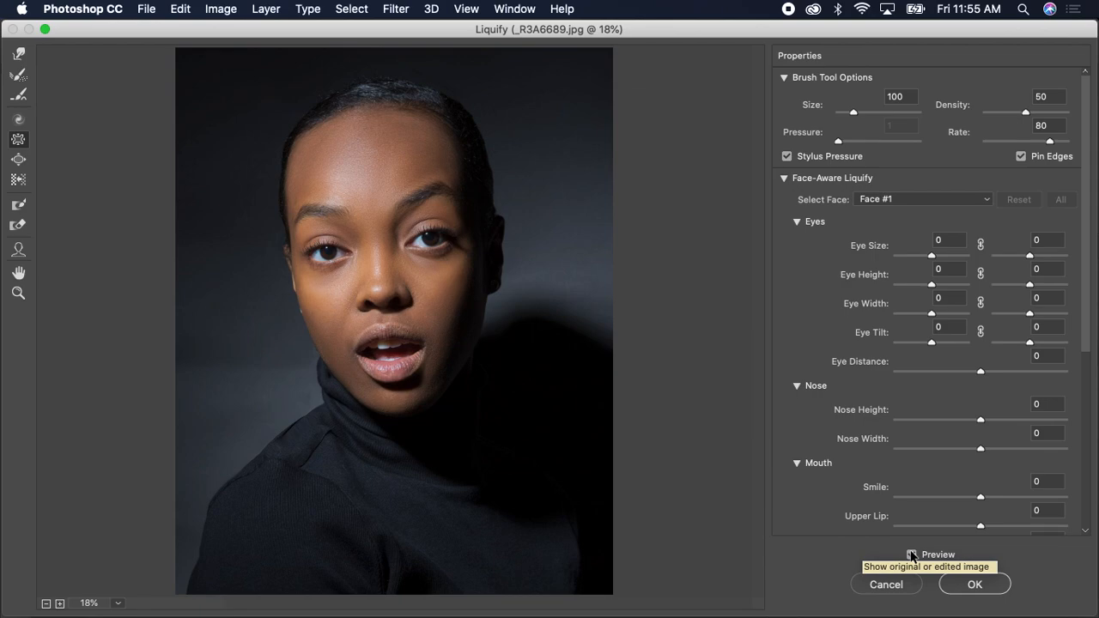
left_click(912, 555)
left_click(912, 556)
left_click(966, 583)
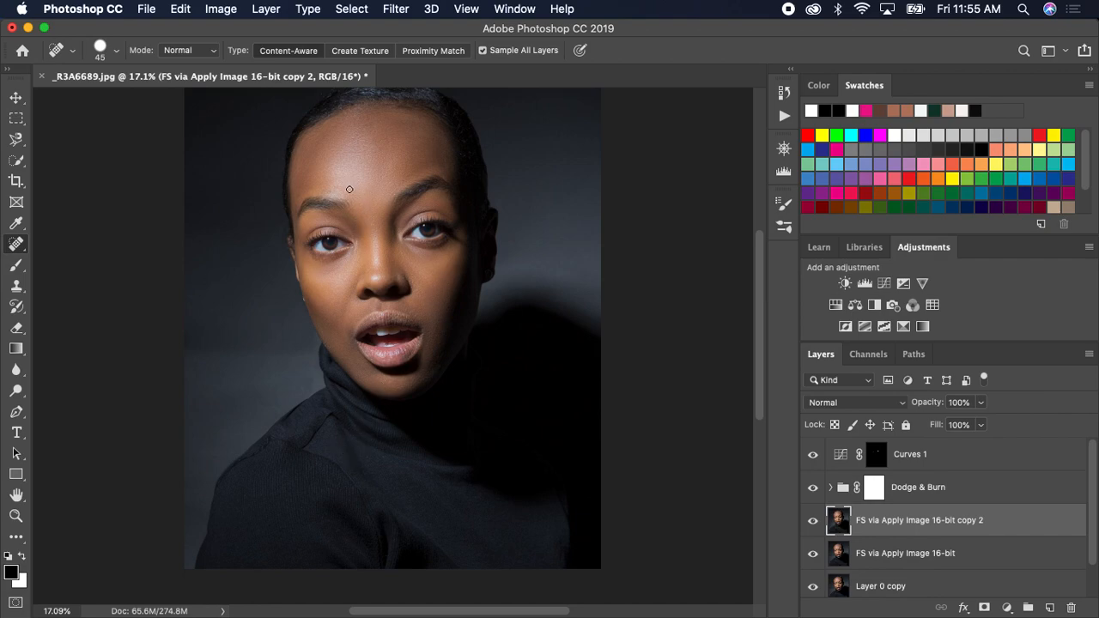
Step: Examine the forehead and eyes up close for remaining flaws, reducing the Spot Healing Brush to size 20
key("super+equal")
key("super+equal")
key("super+equal")
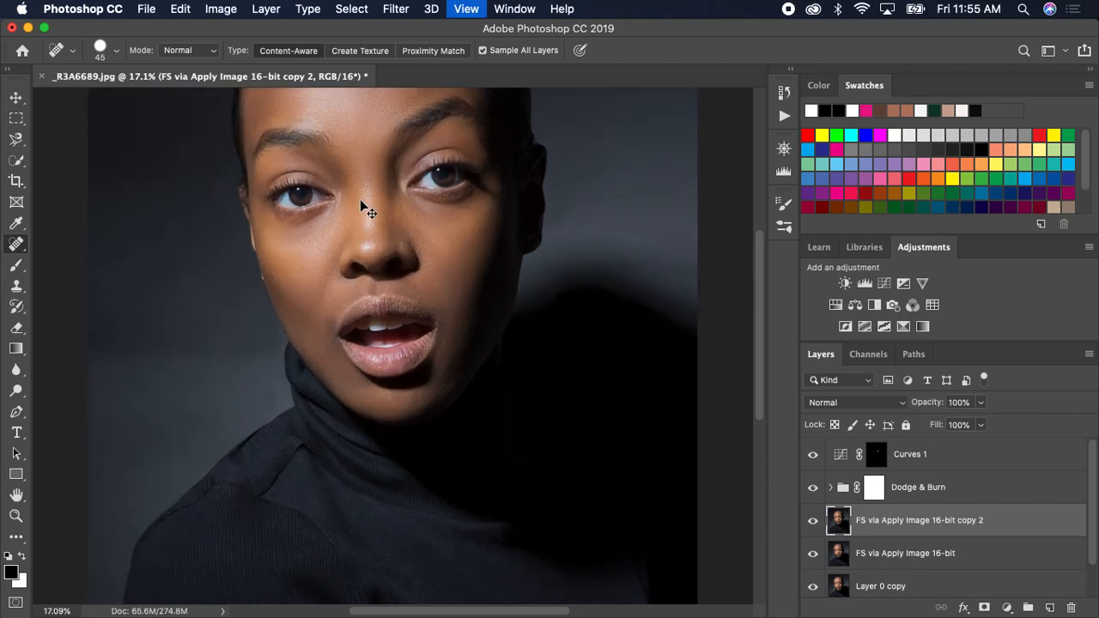
scroll(372, 206, "up", 5)
scroll(372, 207, "up", 6)
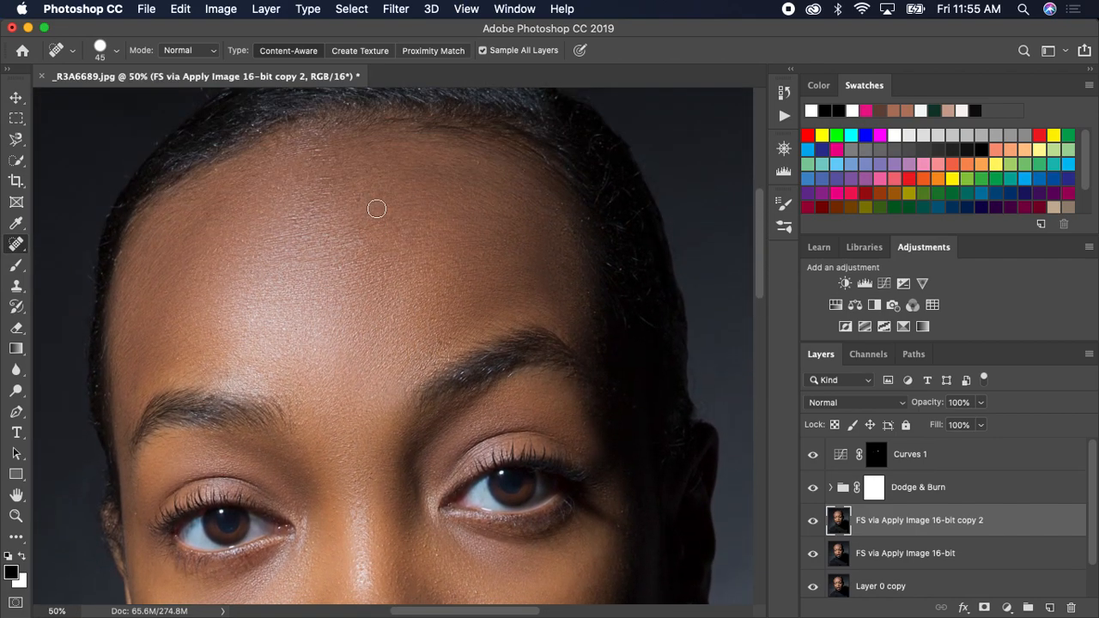
scroll(377, 211, "down", 1)
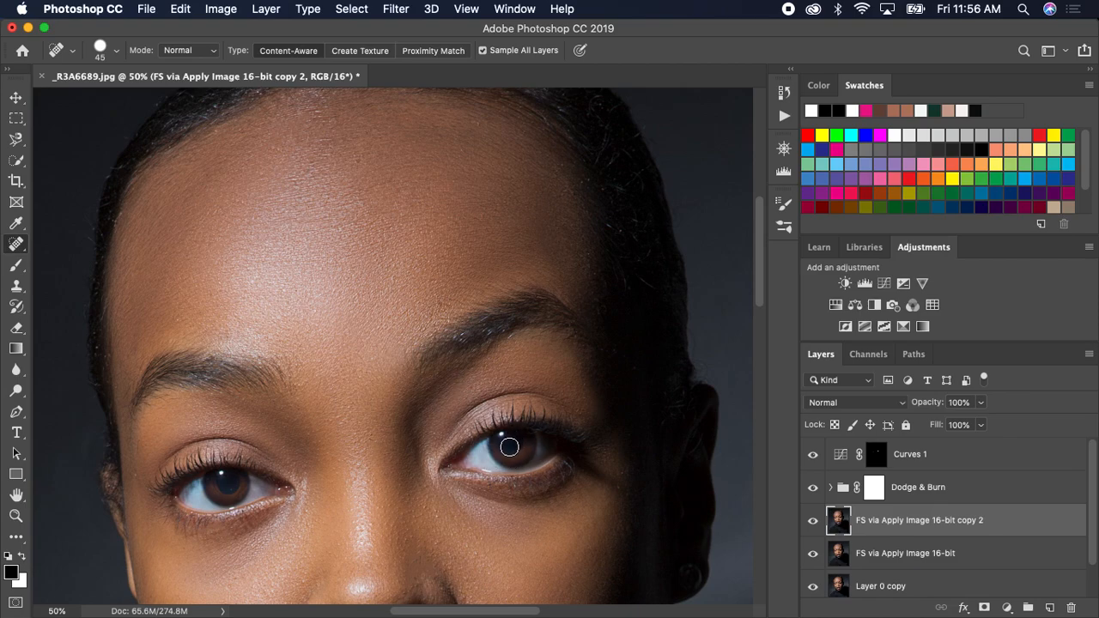
key("bracketleft")
key("bracketleft")
key("bracketleft")
key("bracketleft")
key("super+0")
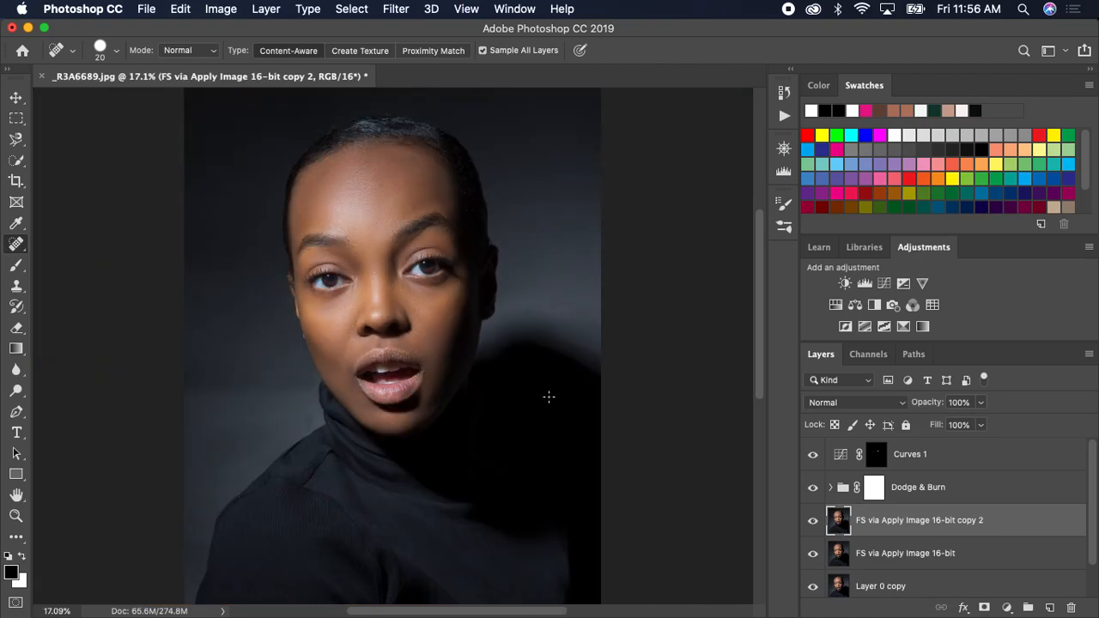